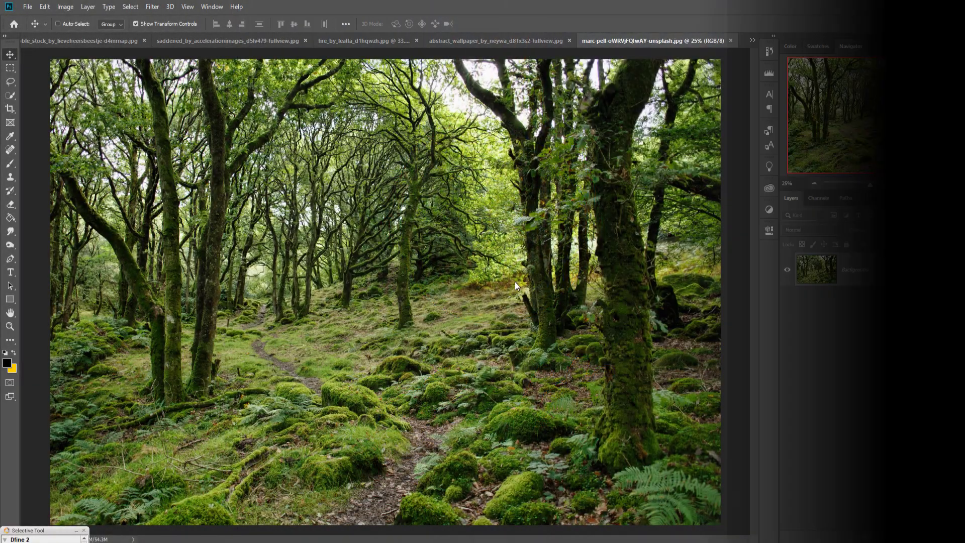
Create a new 1280×720 px document at 300 ppi from the recent preset
left_click(28, 7)
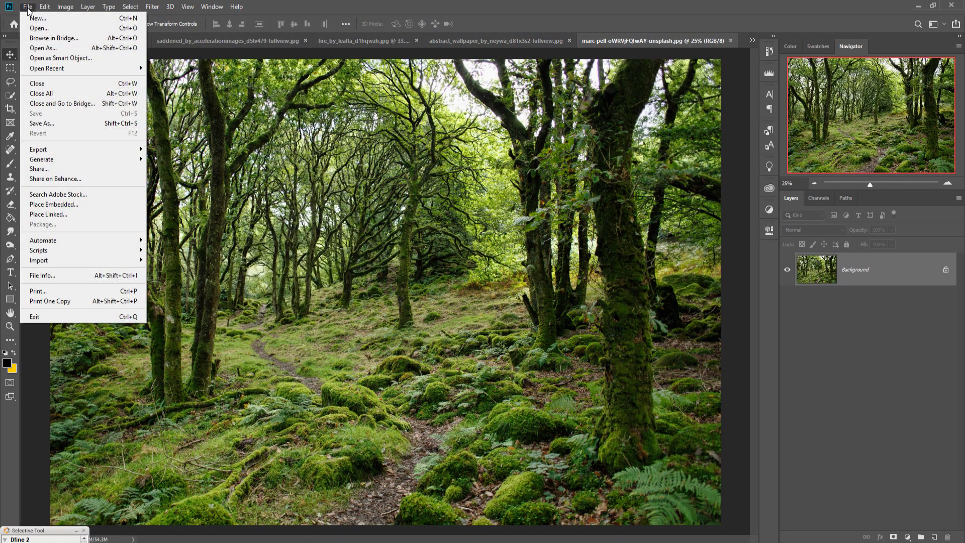
left_click(32, 18)
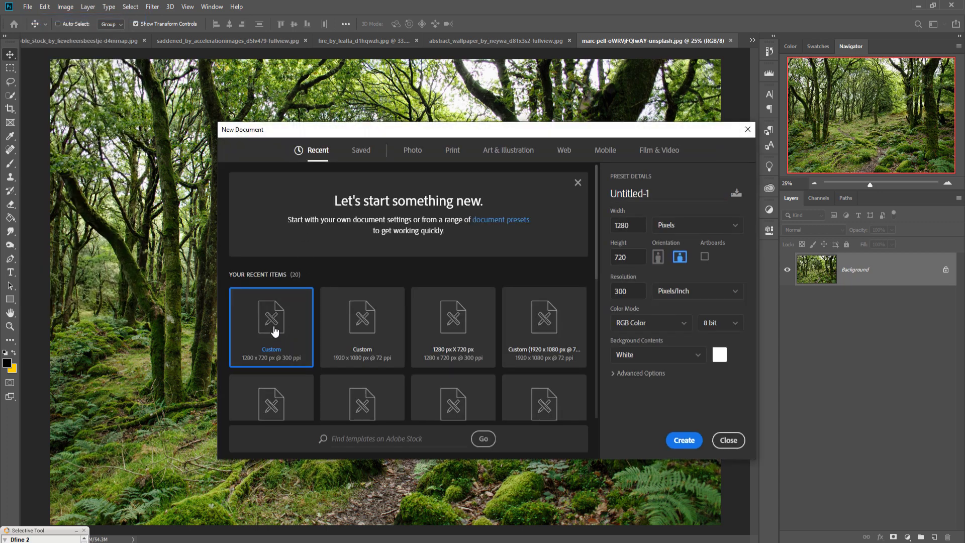
left_click(688, 442)
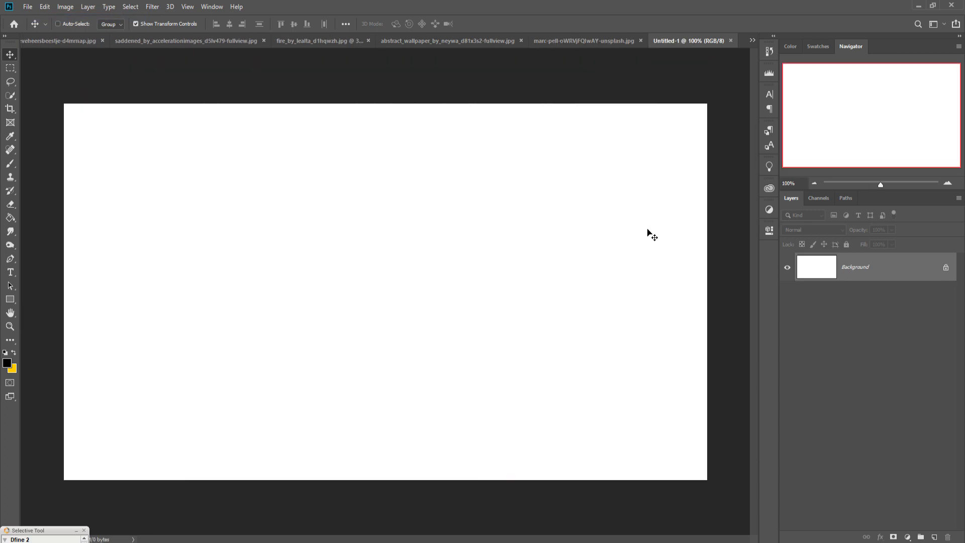
Drag the mossy forest photo into Untitled-1 as Layer 1 and put its window away
mouse_move(565, 40)
left_mouse_down()
mouse_move(612, 211)
mouse_move(471, 215)
left_mouse_up()
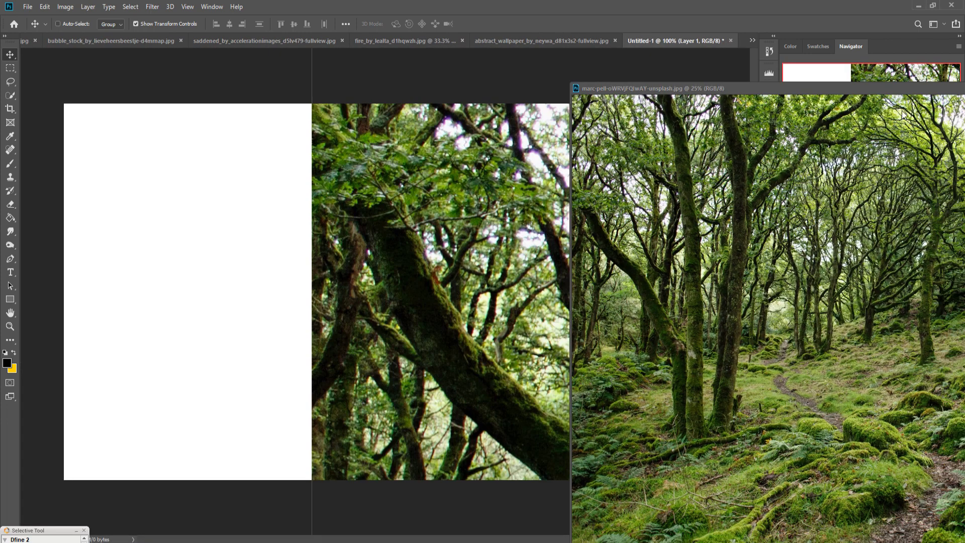
left_click_drag(935, 89, 879, 168)
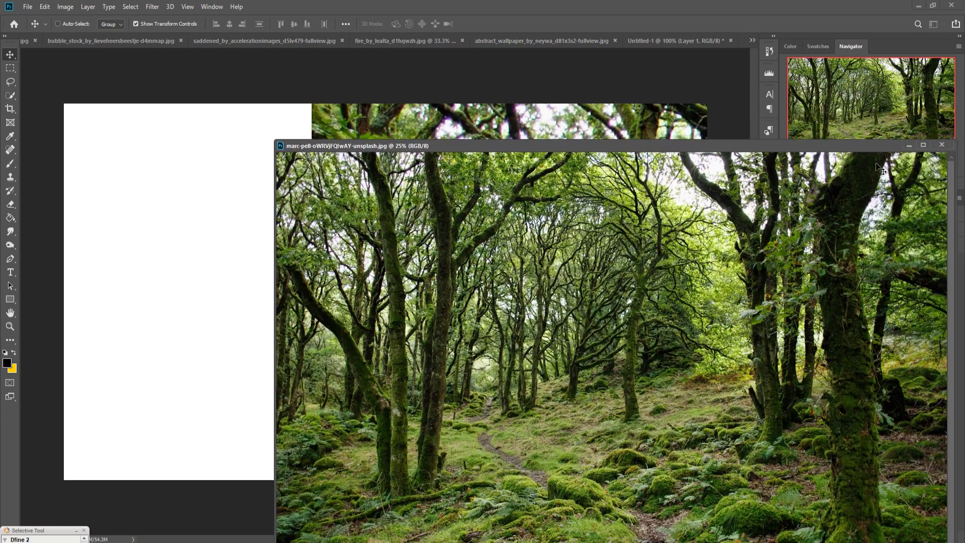
left_click(908, 145)
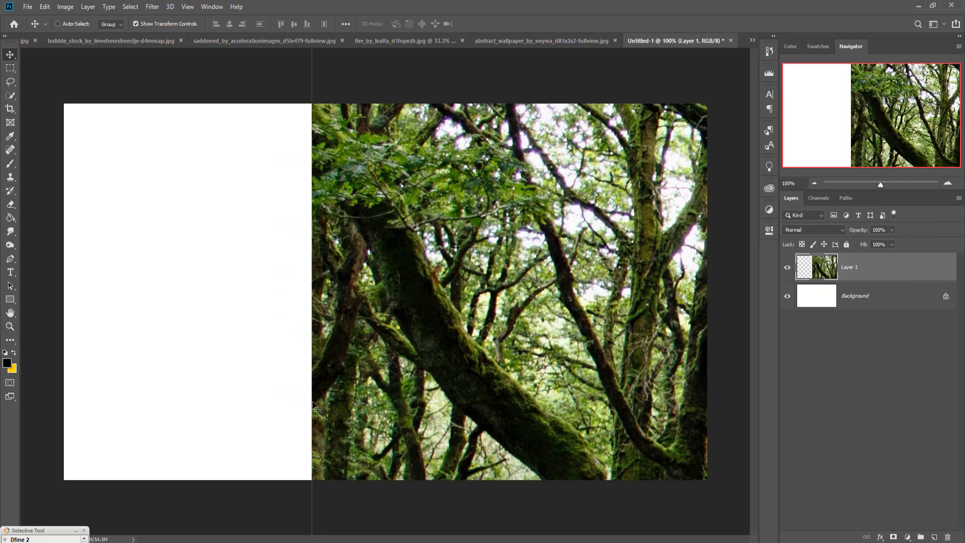
Scale the forest layer to fill the canvas and crop off the overflow
mouse_move(313, 405)
left_mouse_down()
mouse_move(650, 369)
mouse_move(91, 368)
left_mouse_up()
left_click_drag(385, 103, 378, 107)
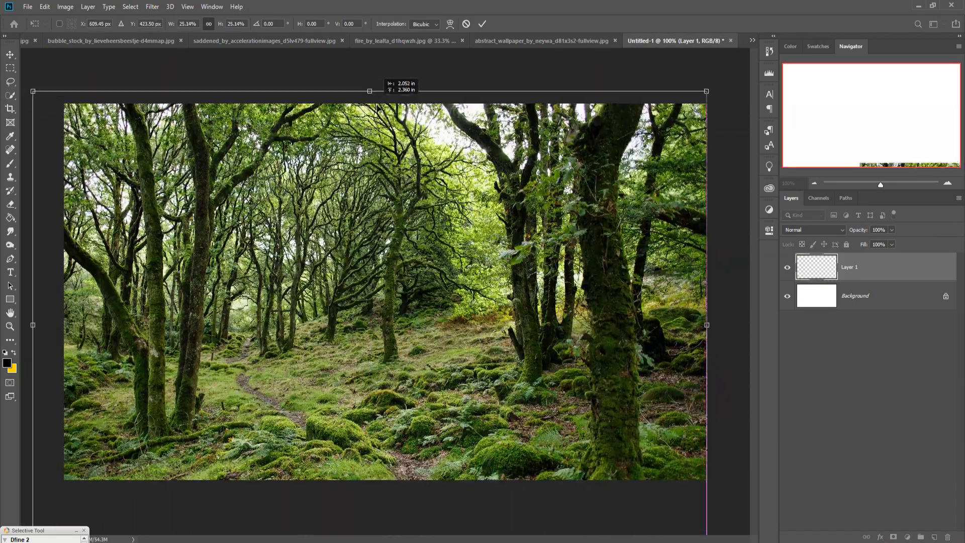
key("ctrl+minus")
key("ctrl+minus")
key("ctrl+minus")
left_click_drag(382, 431, 385, 459)
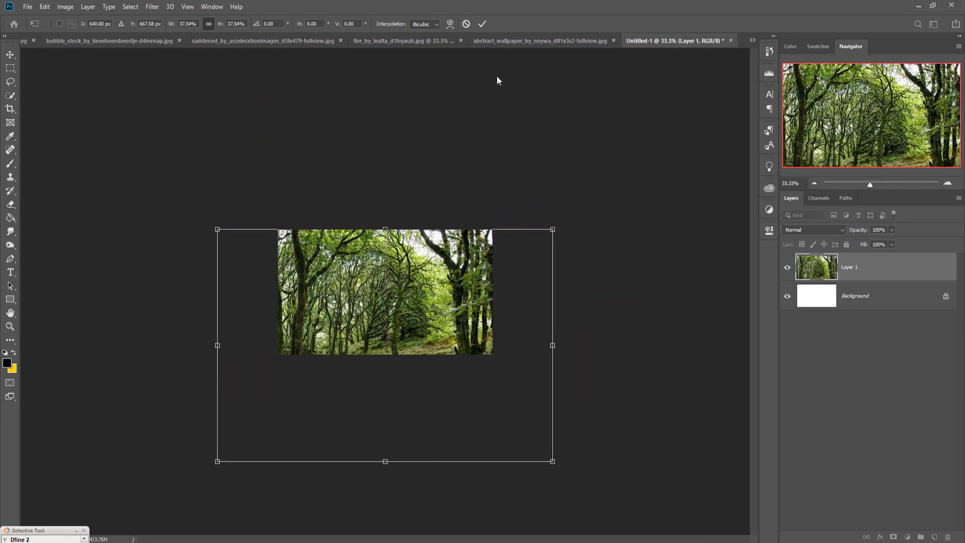
key("Return")
key("ctrl+plus")
key("ctrl+plus")
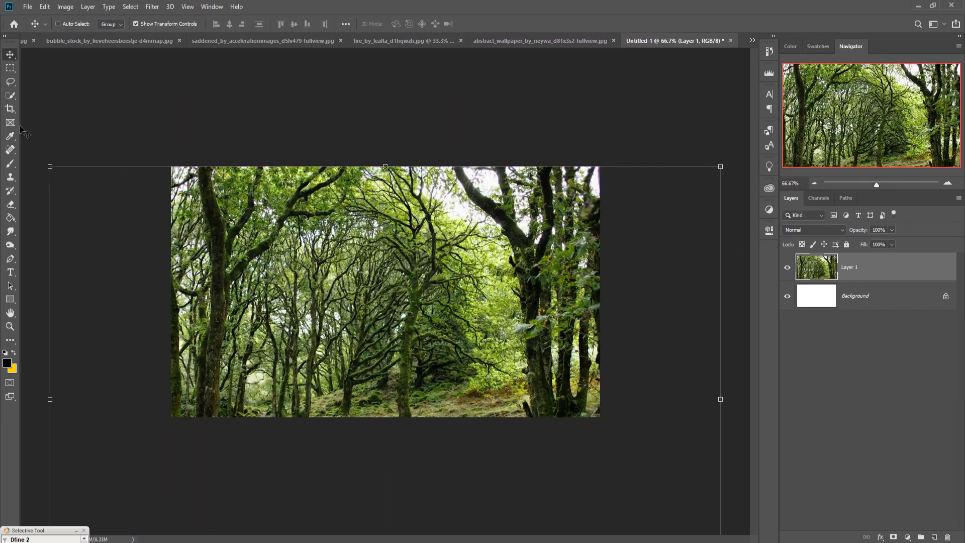
left_click(10, 109)
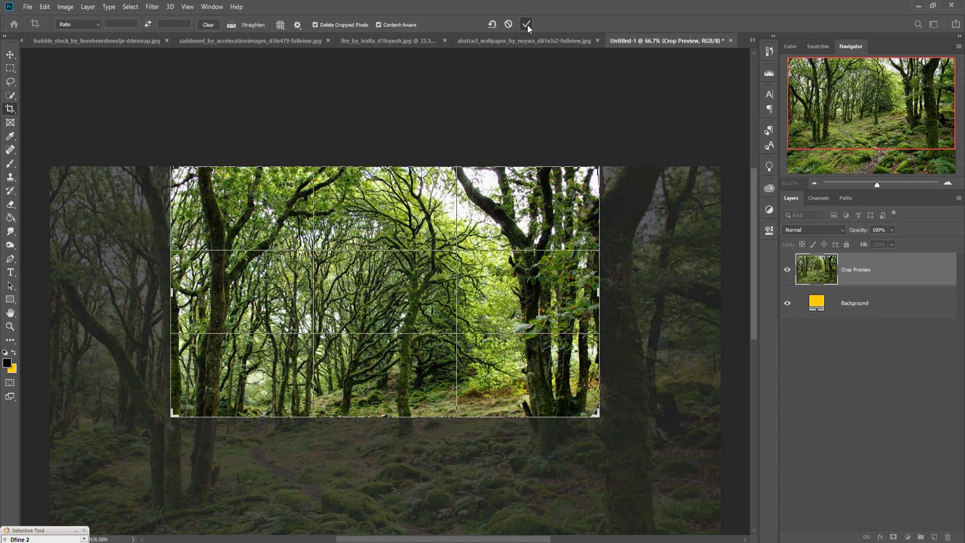
left_click(526, 25)
Soften the forest layer with a Gaussian Blur of about 34.6 pixels
left_click(152, 7)
mouse_move(207, 125)
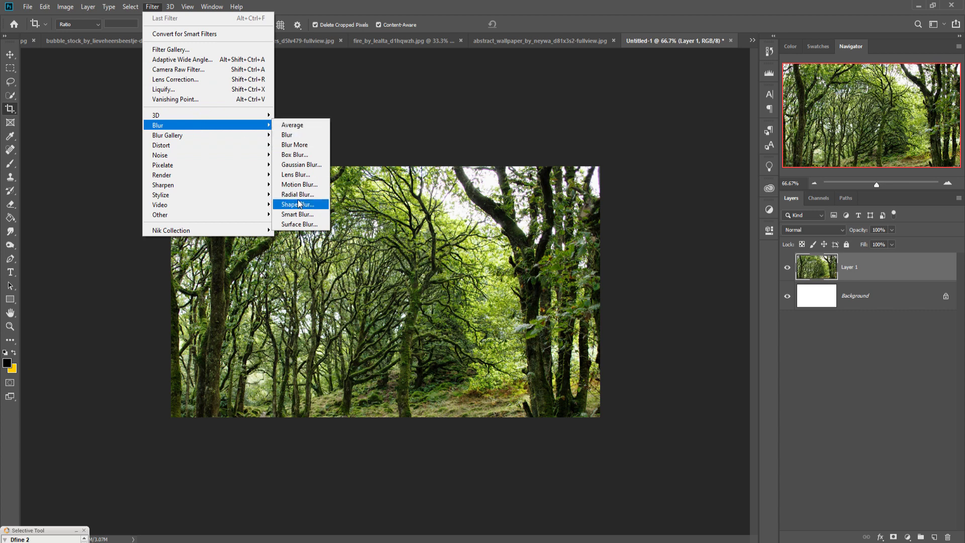
left_click(300, 164)
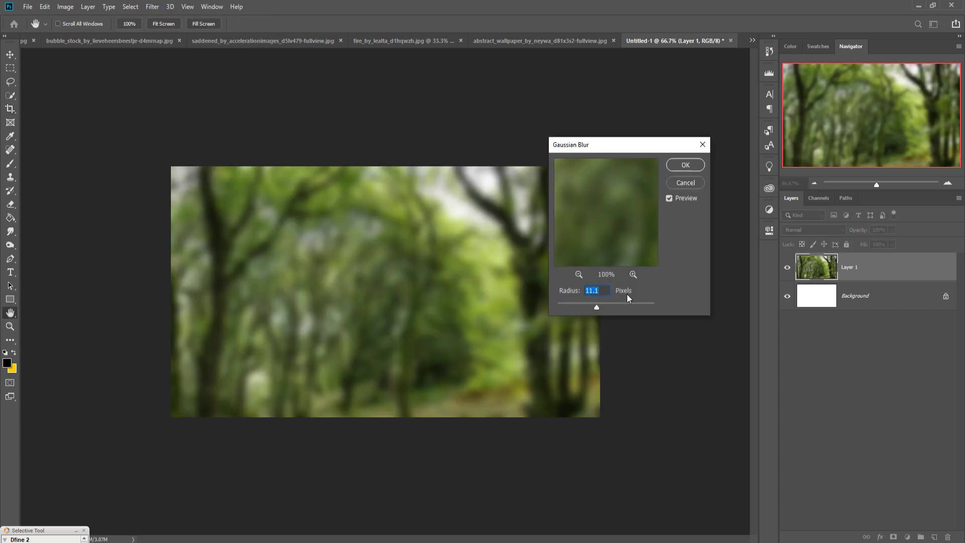
left_click_drag(594, 308, 605, 309)
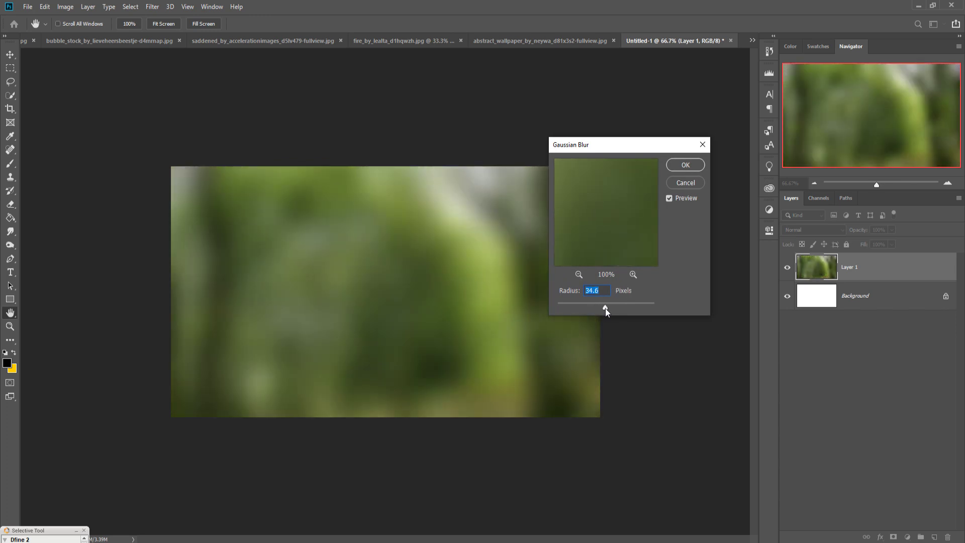
left_click(686, 164)
key("c")
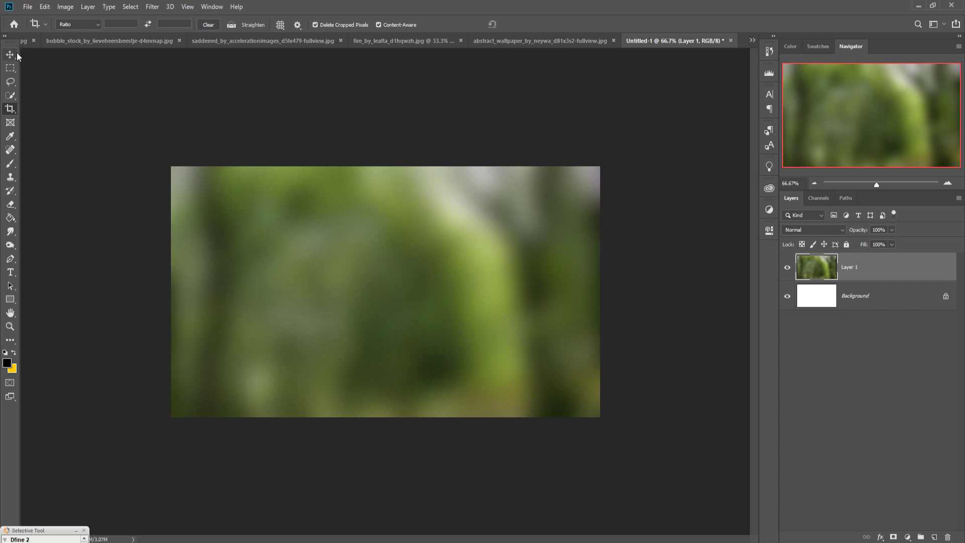
left_click(16, 54)
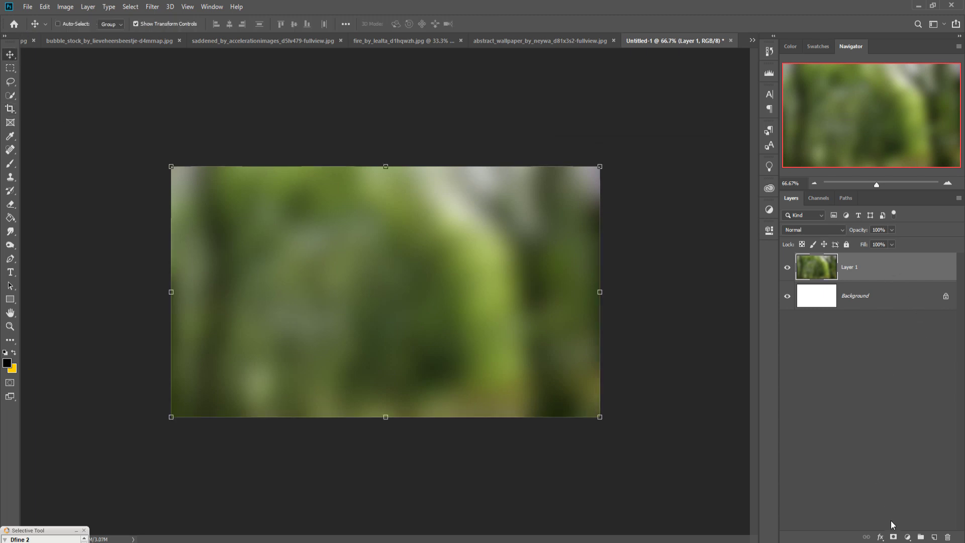
Add a Color Balance adjustment shifting midtones to Cyan -24 and Blue +96
left_click(907, 537)
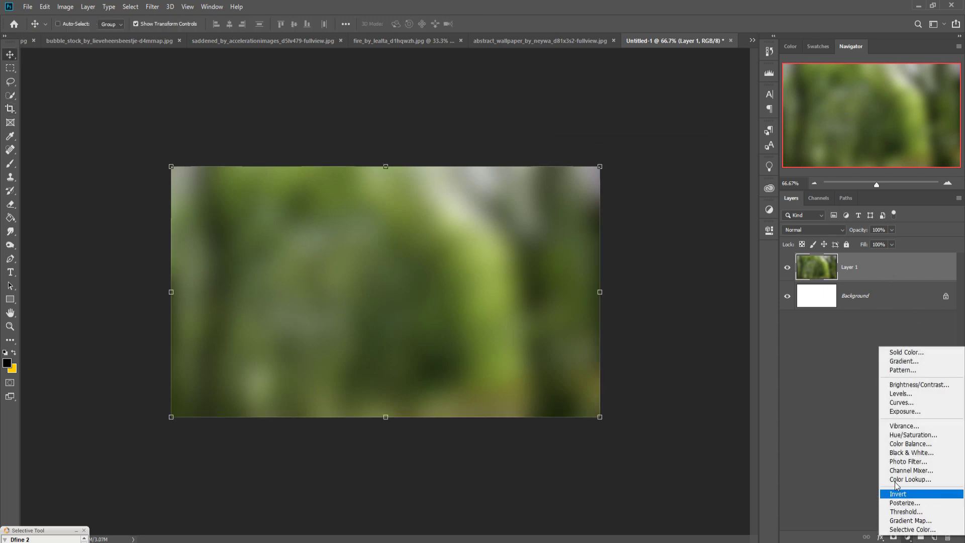
left_click(904, 444)
left_click_drag(670, 318, 695, 320)
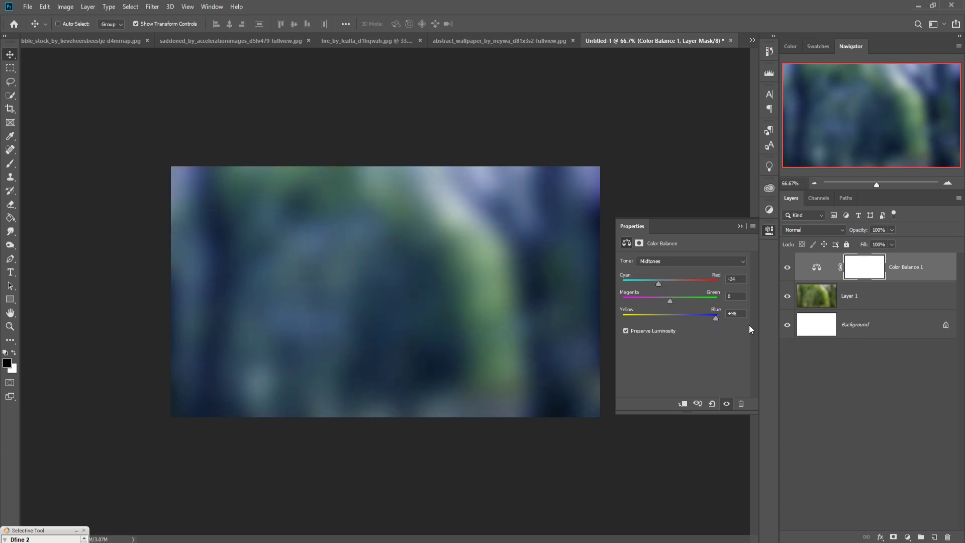
left_click(739, 226)
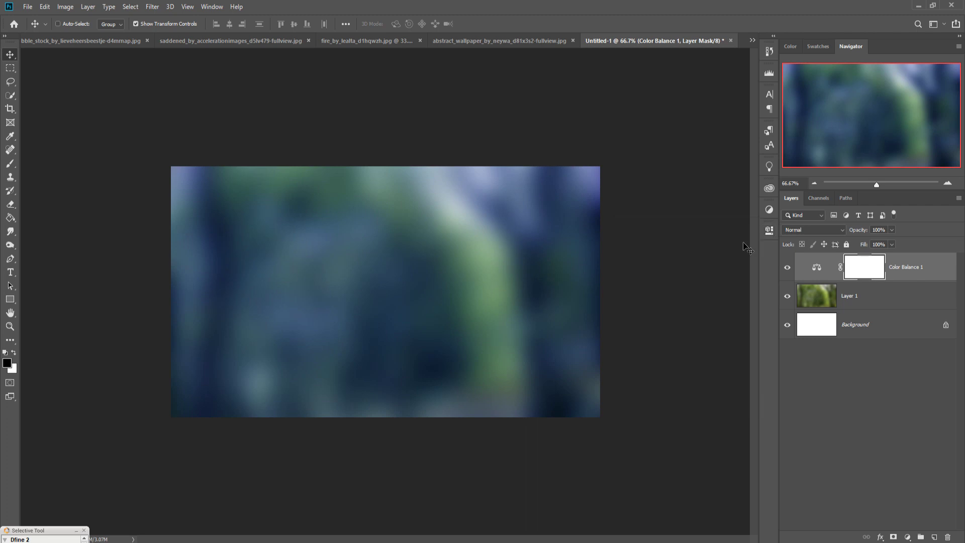
Merge the Color Balance layer into the forest layer and bring up the hand photo
left_click(915, 270)
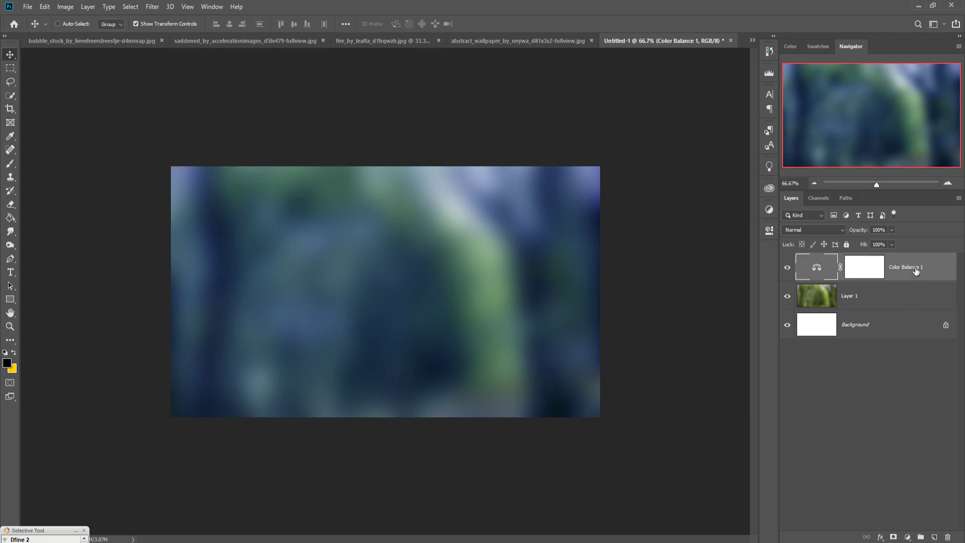
left_click(908, 293, "shift")
right_click(904, 293)
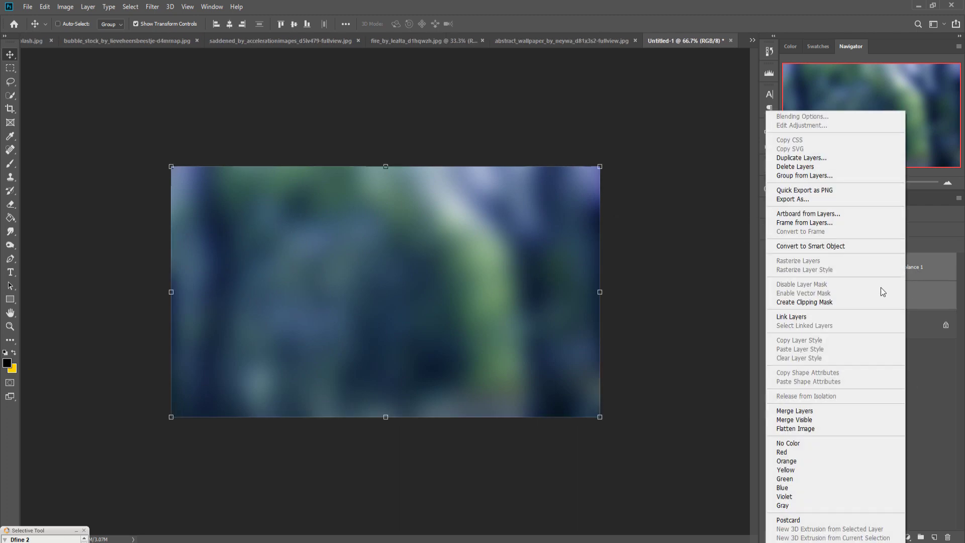
left_click(822, 410)
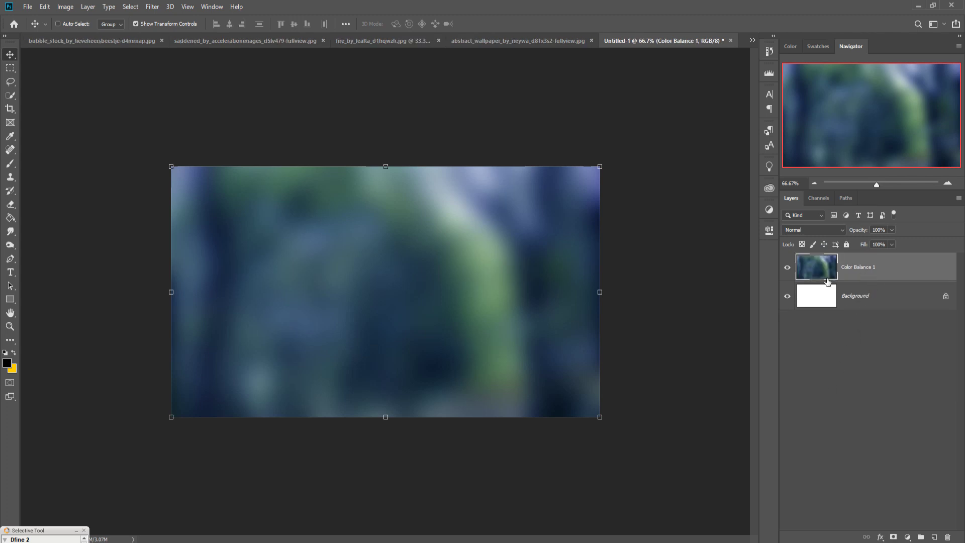
left_click(752, 40)
left_click(814, 44)
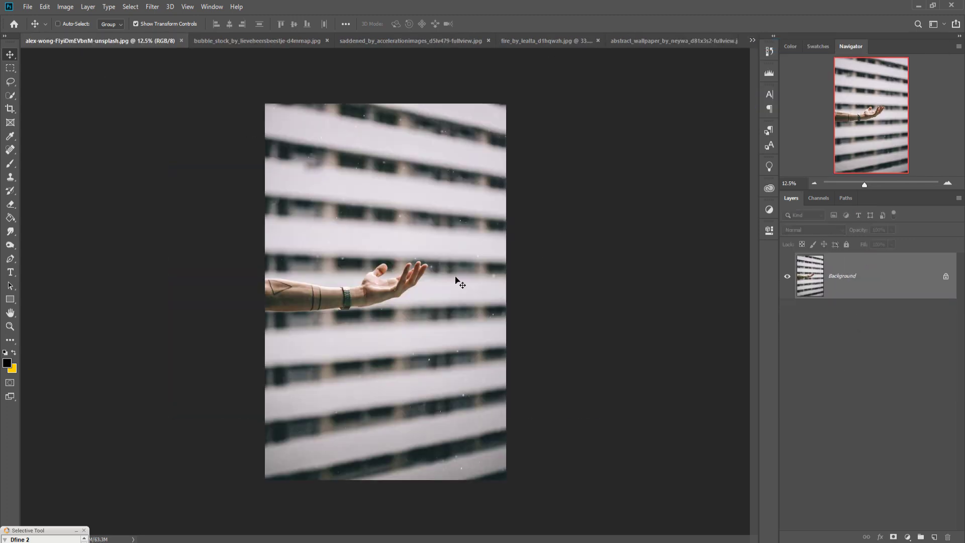
Trace a pen path around the outstretched hand and arm
left_click(10, 260)
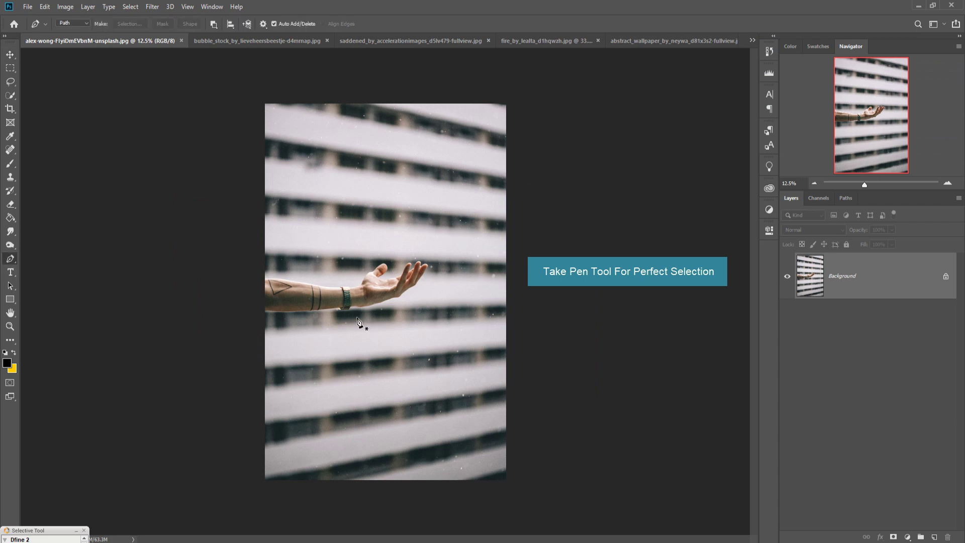
key("ctrl+plus")
key("ctrl+plus")
key("ctrl+plus")
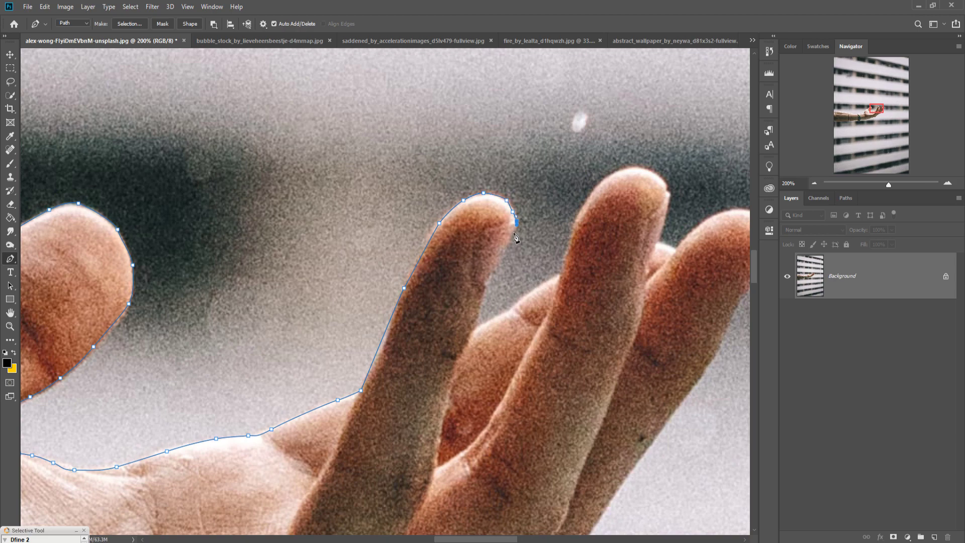
left_click(501, 254)
left_click(478, 316)
left_click(503, 315)
left_click(558, 275)
left_click(572, 232)
left_click(577, 219)
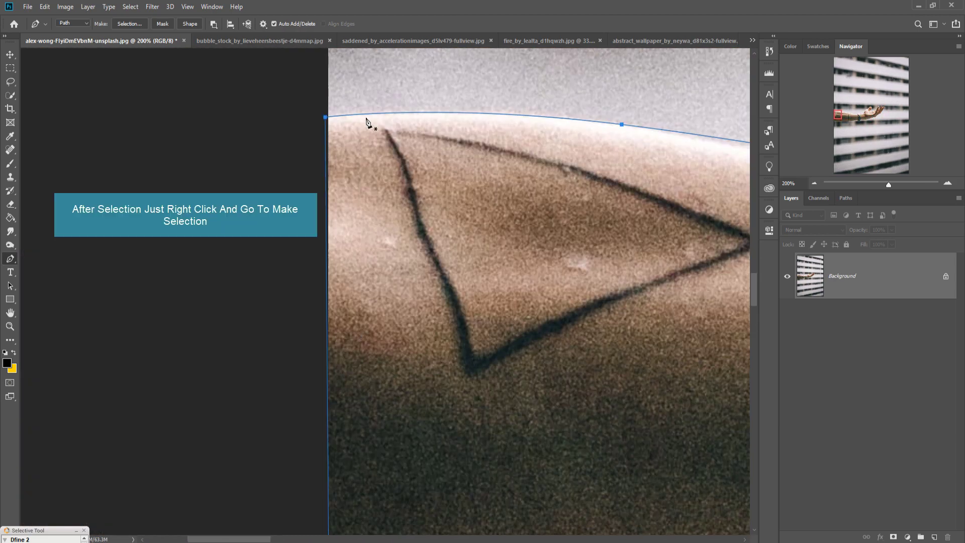
key("ctrl+0")
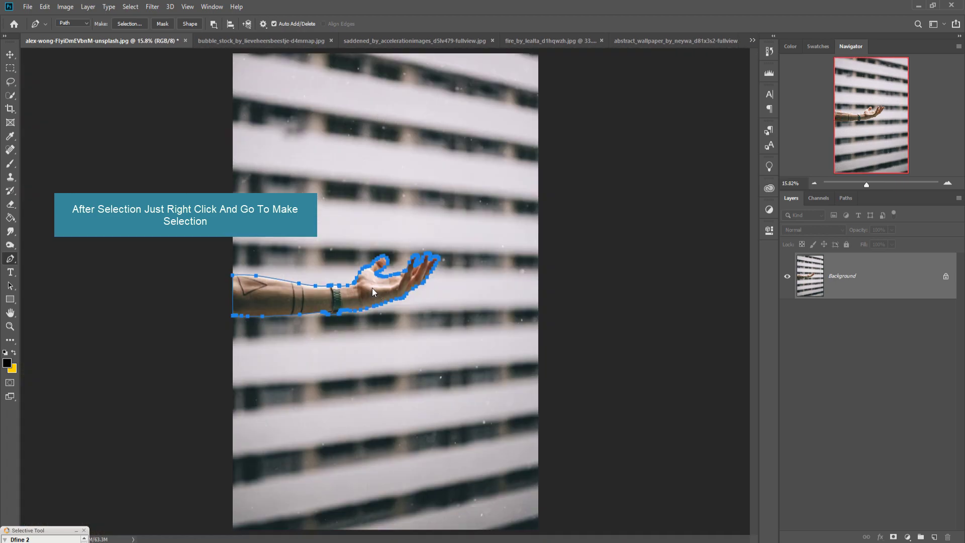
Convert the hand path to a selection with 0 feather, then apply Select > Inverse
right_click(373, 291)
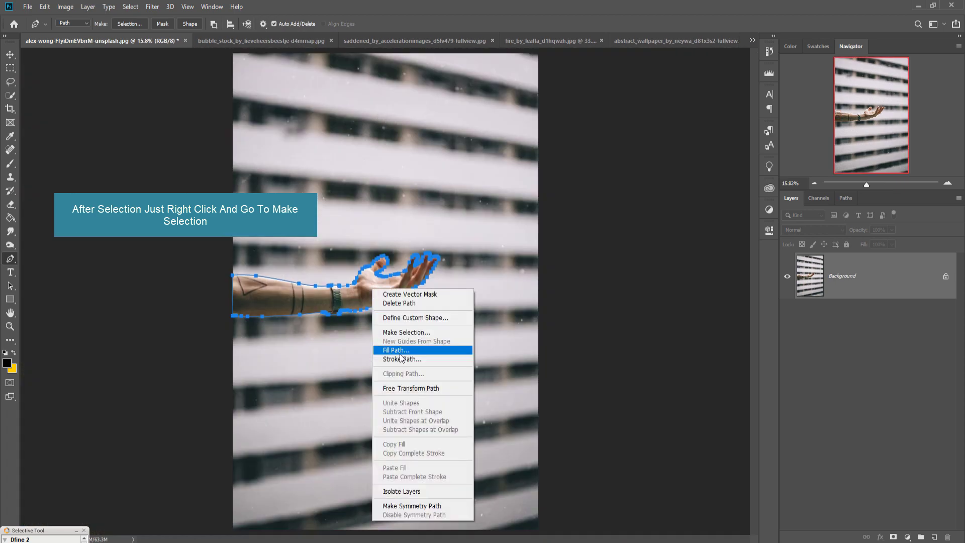
left_click(405, 332)
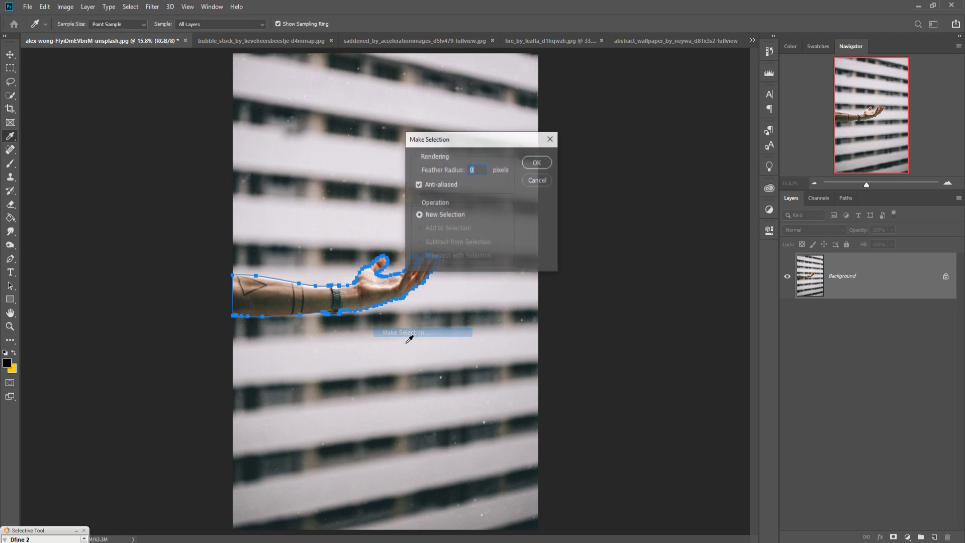
left_click(535, 161)
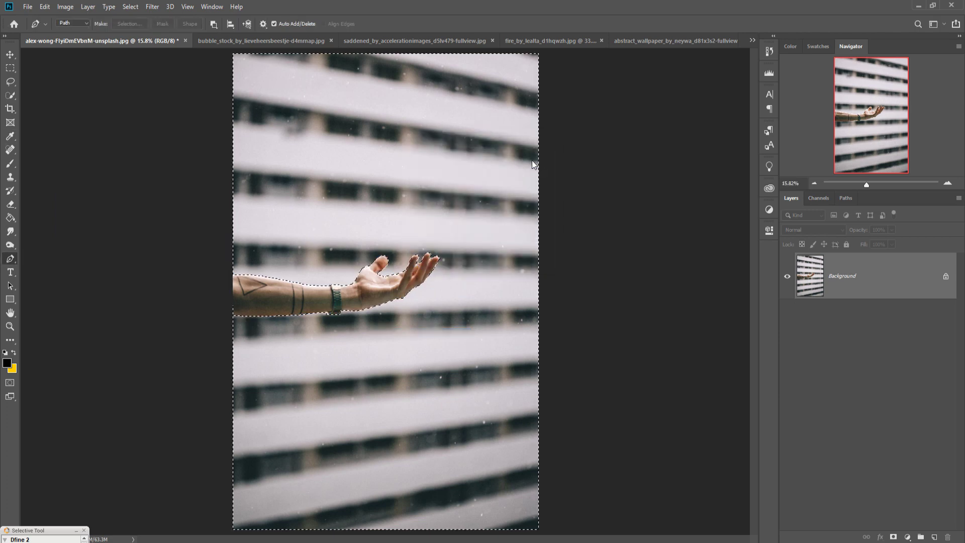
left_click(129, 7)
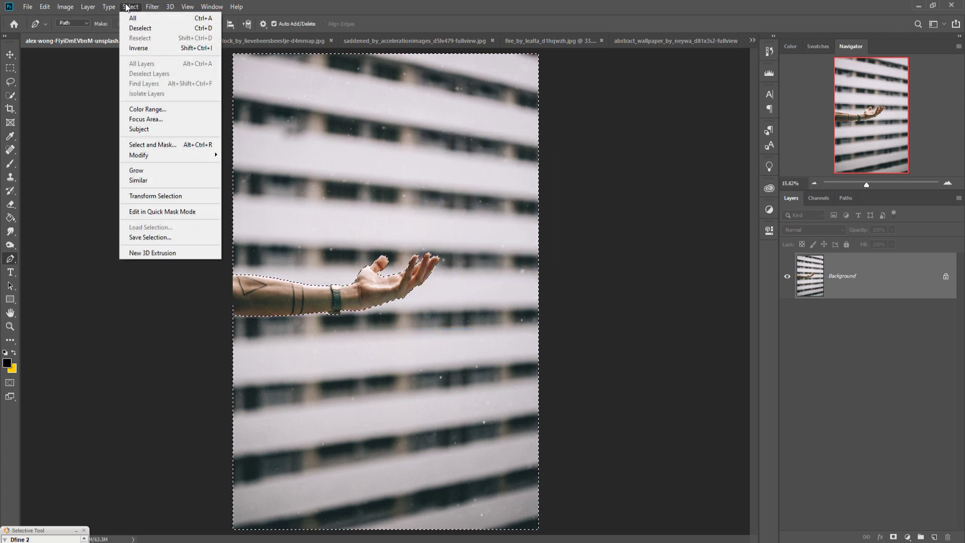
left_click(138, 48)
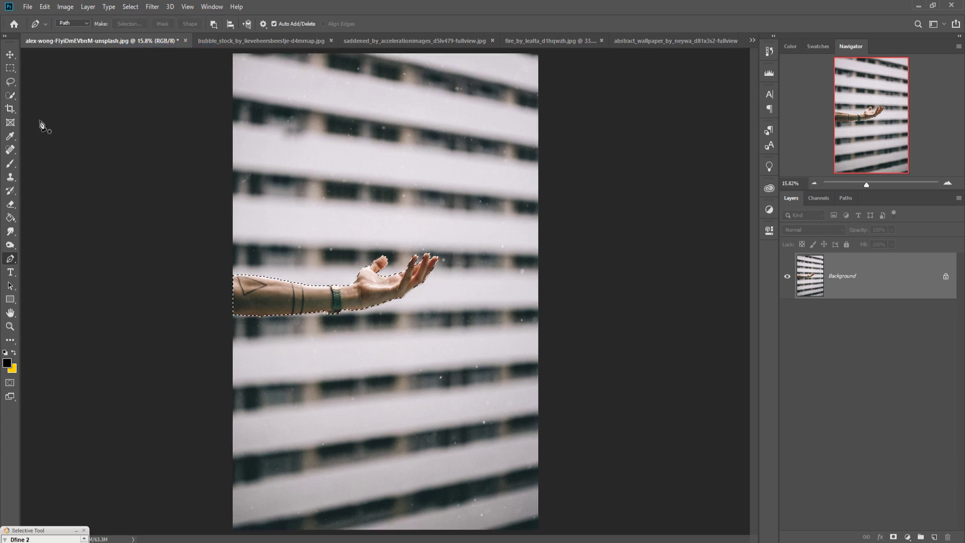
left_click(10, 55)
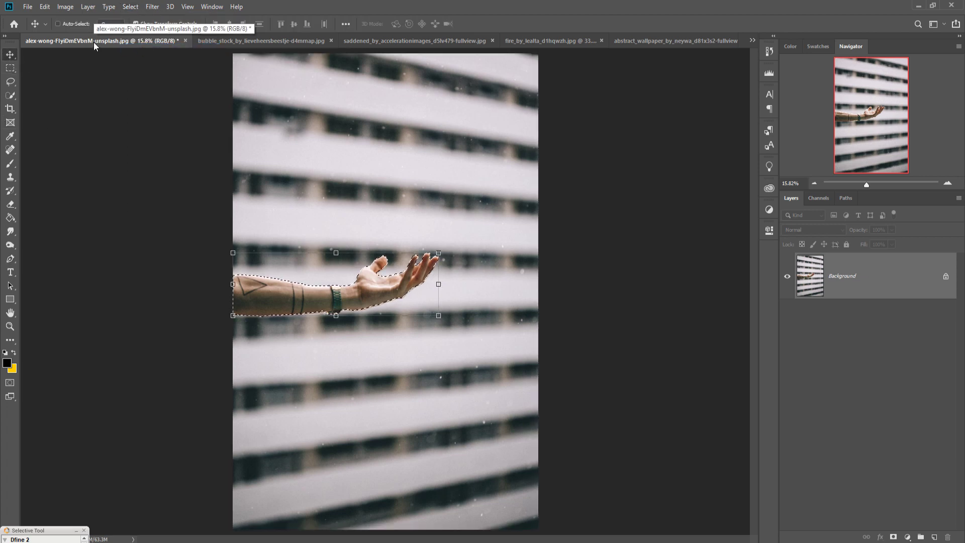
Drag the selected arm into the composite as a new layer and close the wall photo
mouse_move(93, 44)
left_mouse_down()
mouse_move(94, 53)
mouse_move(584, 130)
left_mouse_up()
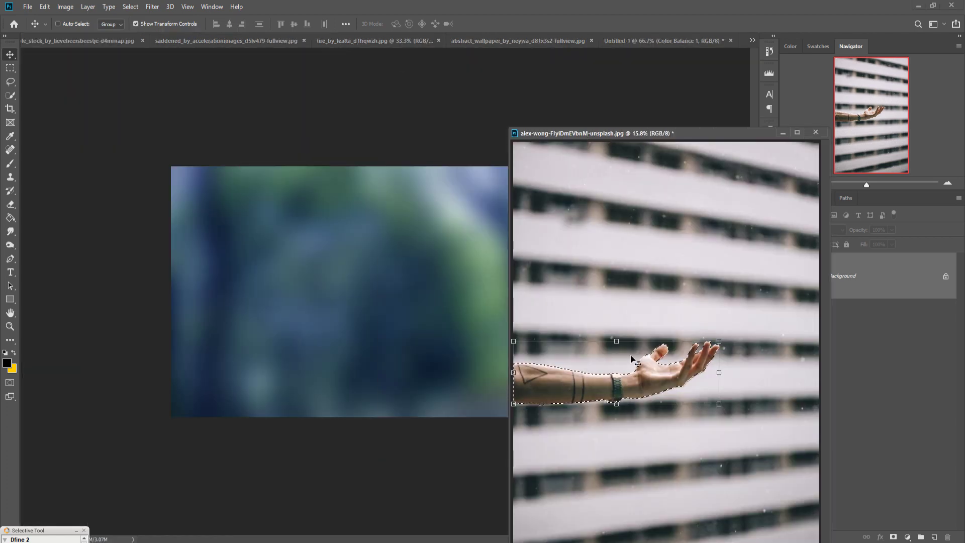
left_click_drag(628, 387, 455, 346)
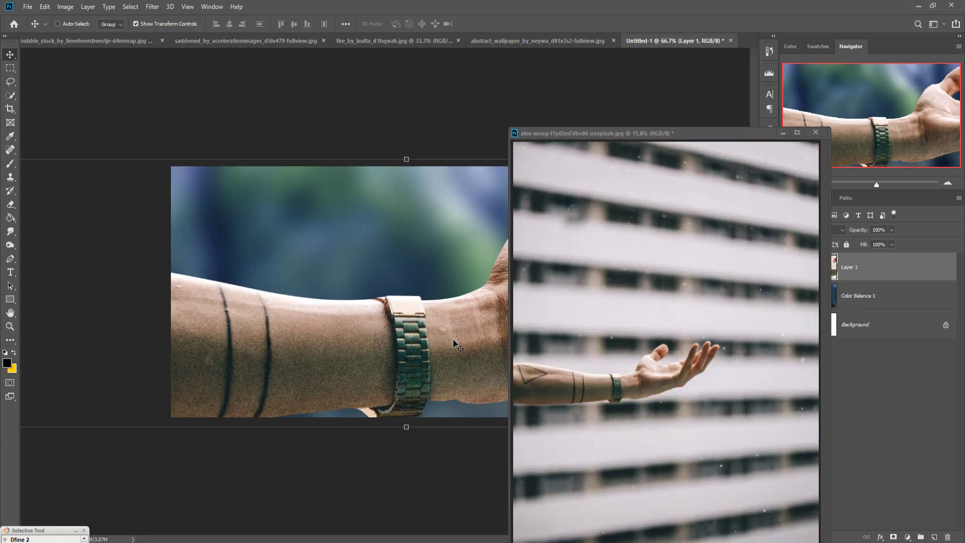
left_click(815, 132)
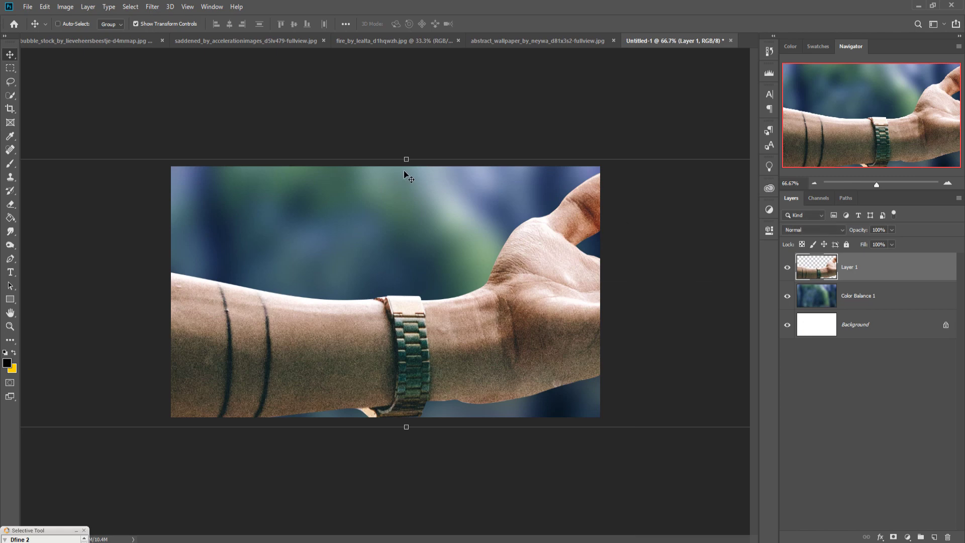
Scale the arm layer to about 53.88% and position the hand near the canvas centre
left_click_drag(406, 159, 407, 224)
mouse_move(529, 306)
left_mouse_down()
mouse_move(387, 310)
mouse_move(315, 327)
left_mouse_up()
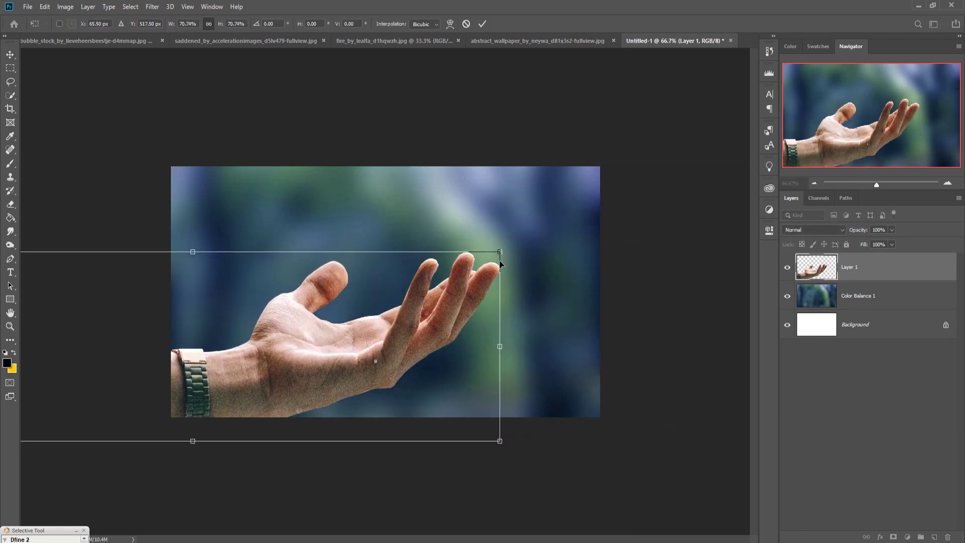
mouse_move(502, 254)
left_mouse_down()
mouse_move(353, 297)
mouse_move(518, 280)
left_mouse_up()
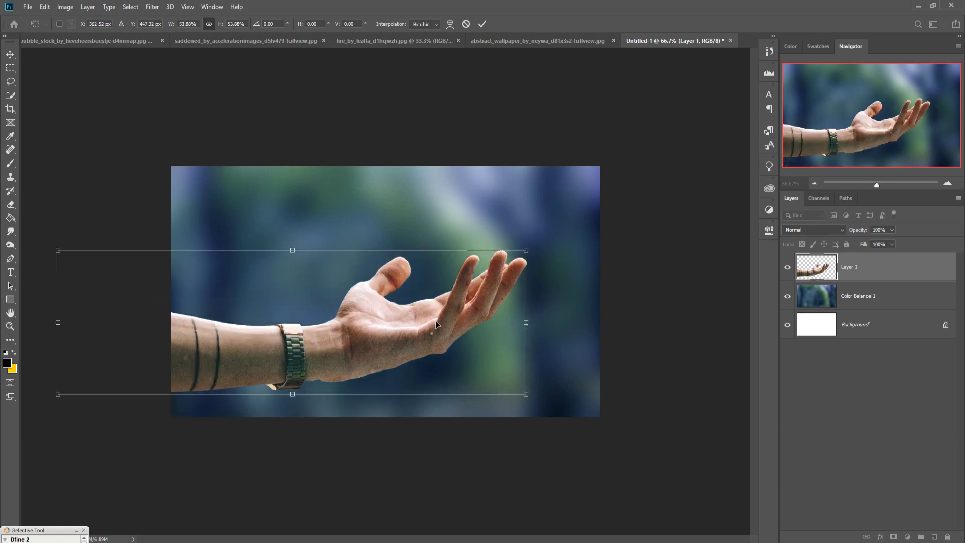
left_click_drag(437, 325, 411, 351)
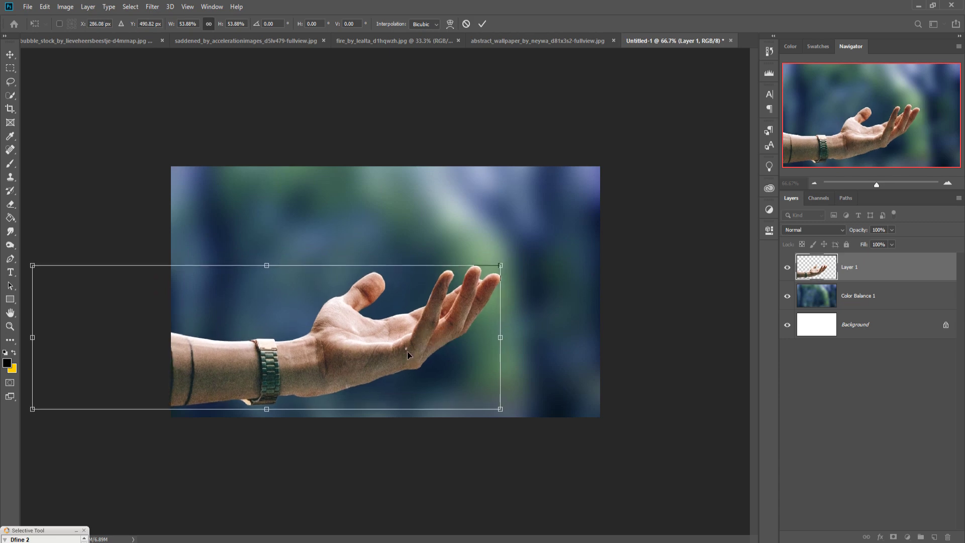
left_click(482, 24)
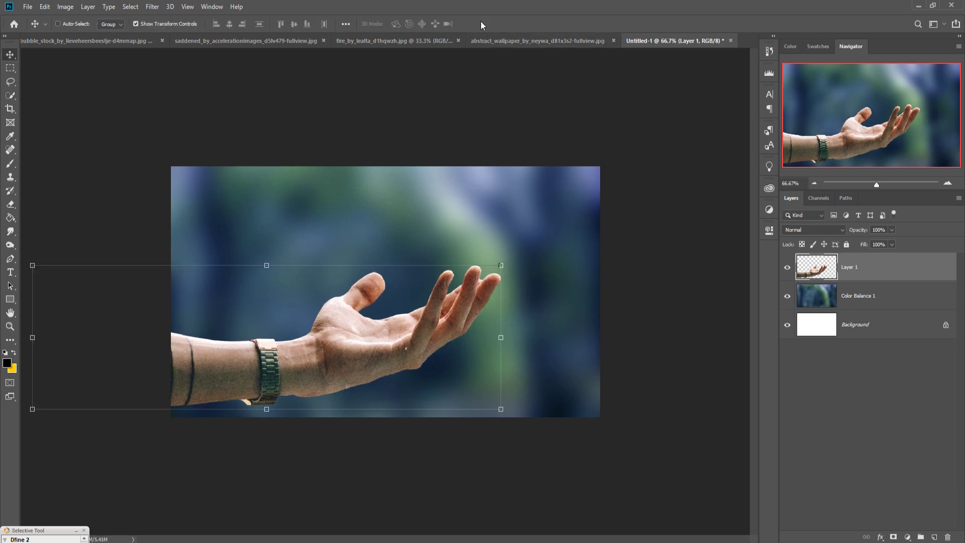
left_click(9, 109)
Crop the canvas into a taller frame by raising the top edge and trimming the sides
left_click_drag(393, 171, 390, 136)
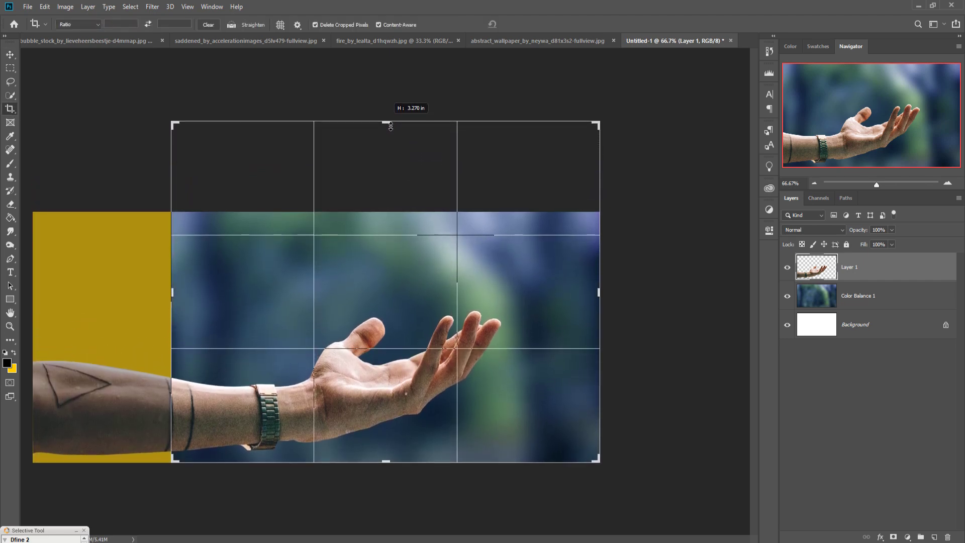
left_click_drag(390, 136, 390, 122)
left_click_drag(177, 297, 190, 296)
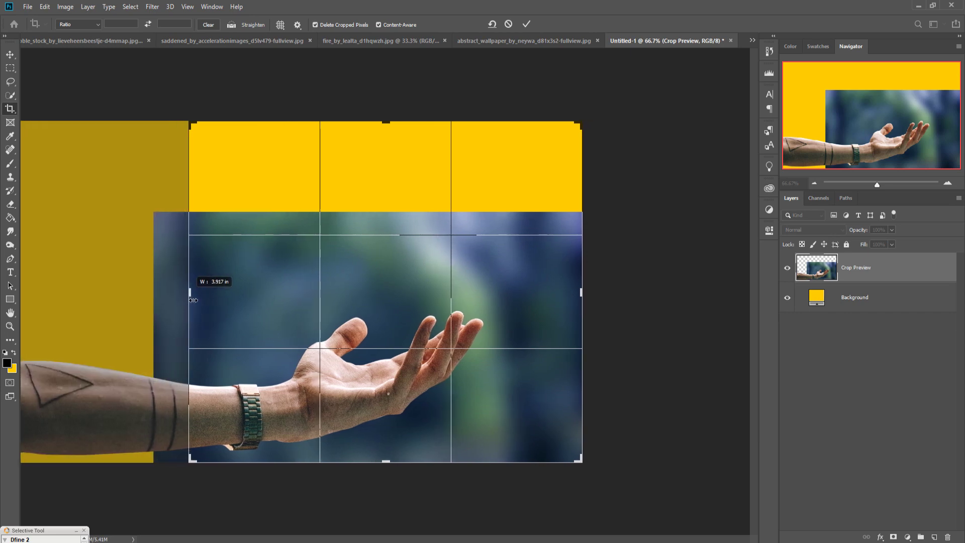
left_click_drag(596, 318, 572, 291)
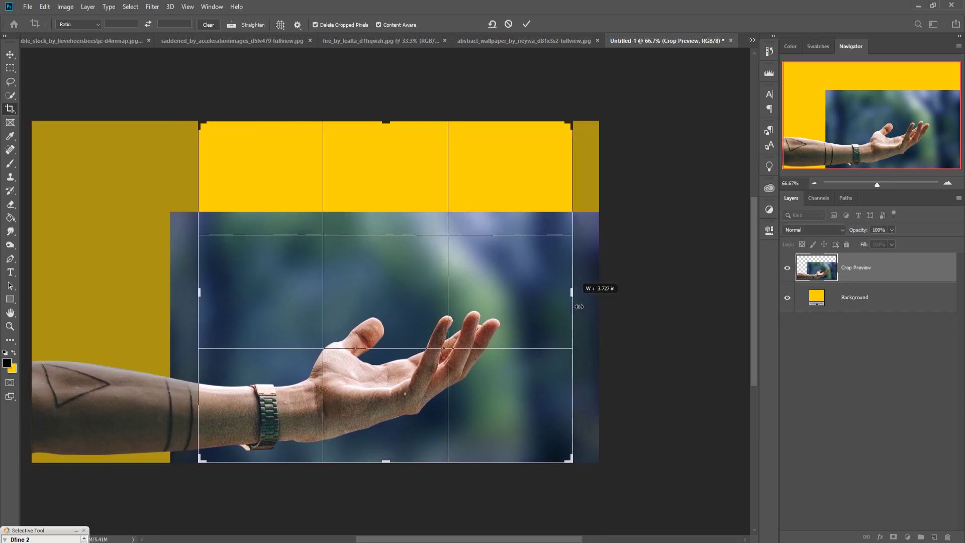
left_click_drag(393, 129, 392, 122)
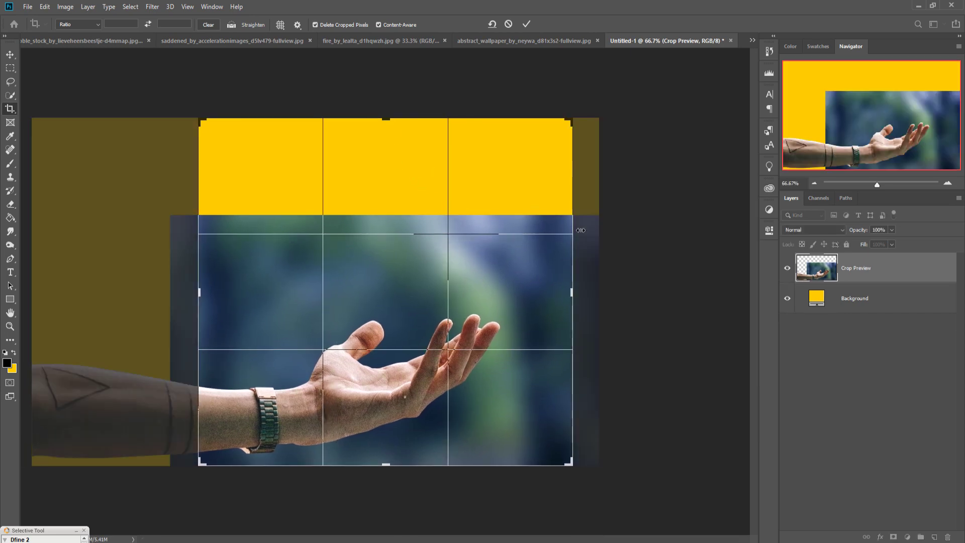
left_click_drag(212, 301, 216, 276)
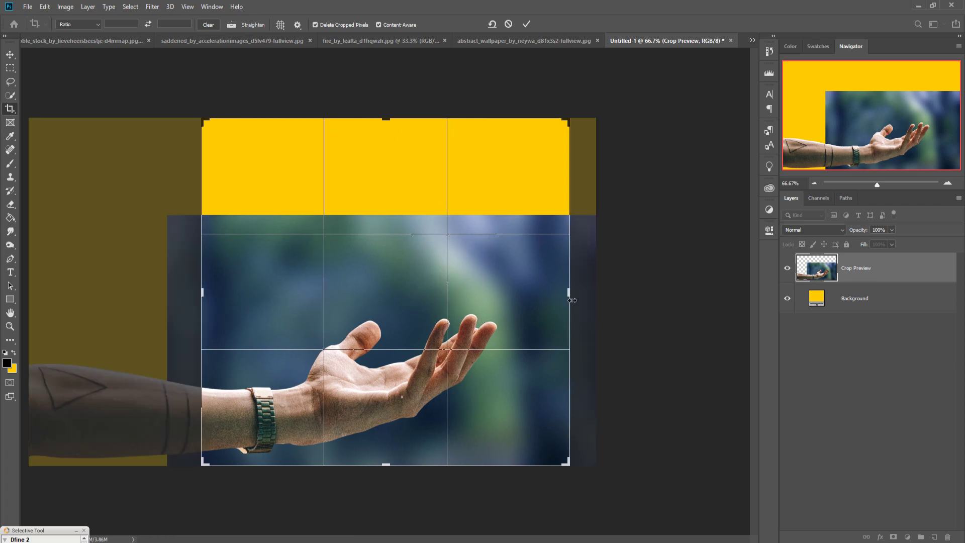
left_click_drag(569, 292, 584, 289)
left_click(526, 25)
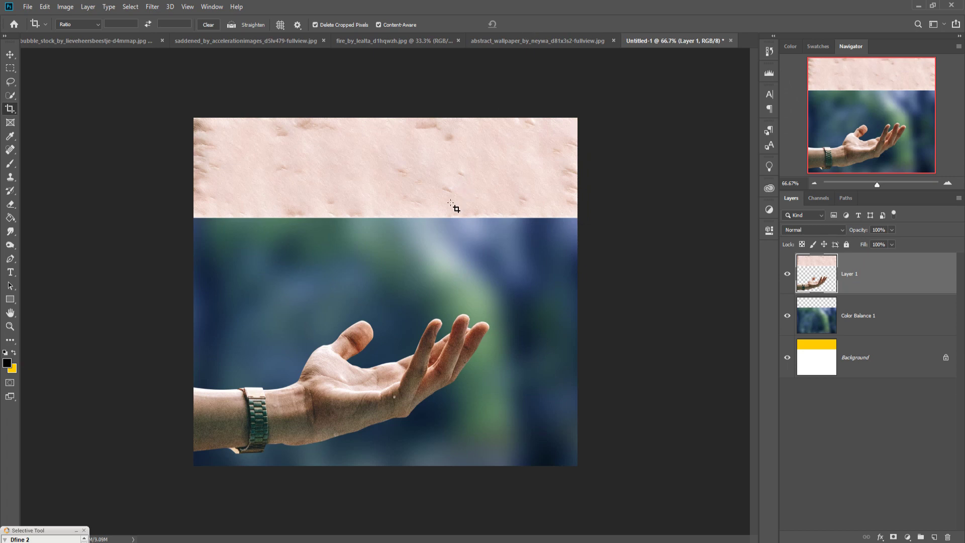
Stretch the blurred blue forest layer upward to reach the new canvas top
left_click(425, 254)
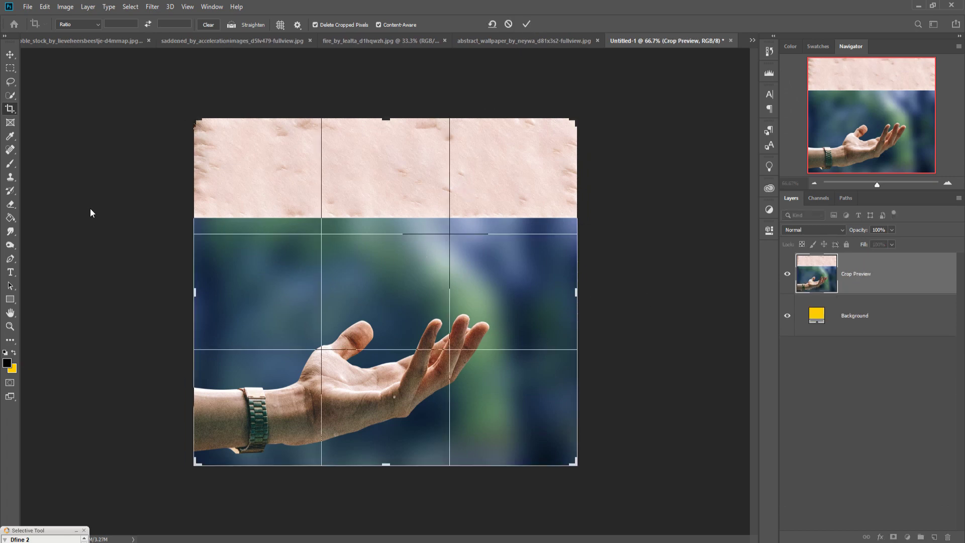
left_click(9, 55)
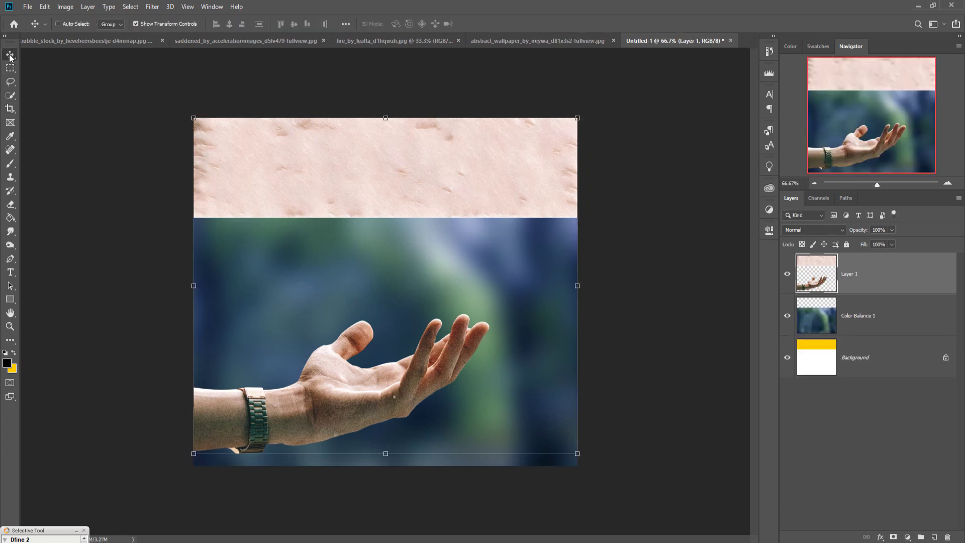
left_click(847, 321)
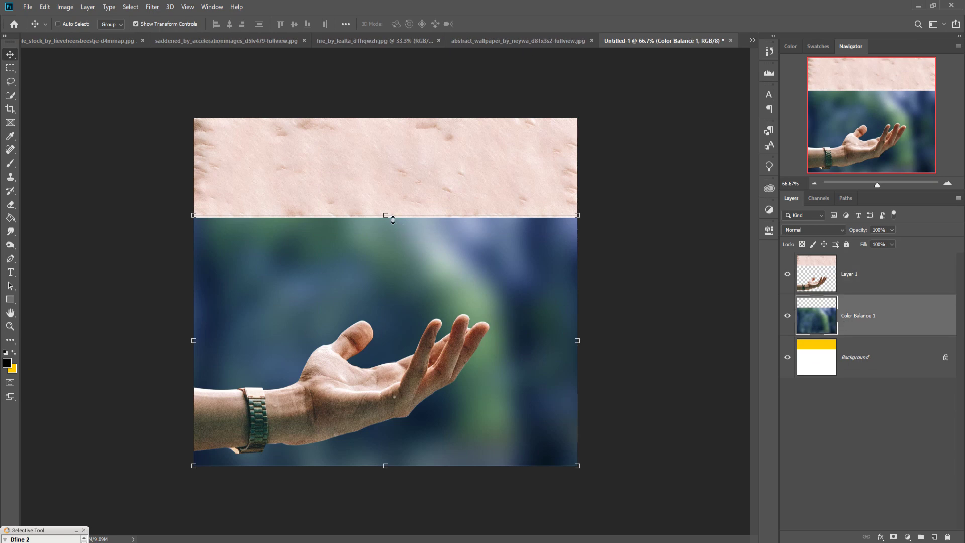
left_click_drag(392, 219, 393, 123)
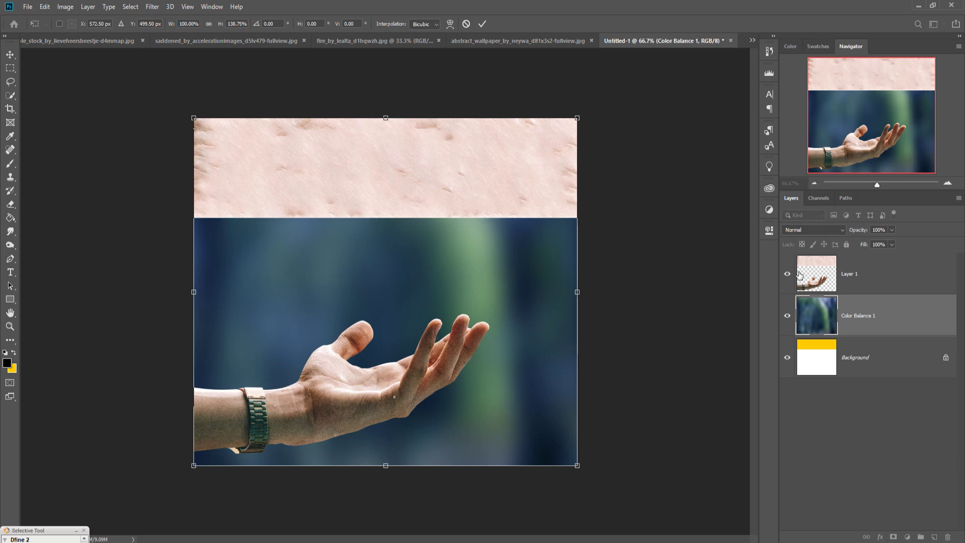
Marquee-select the pink band across the canvas top and delete it from the arm layer
left_click(11, 72)
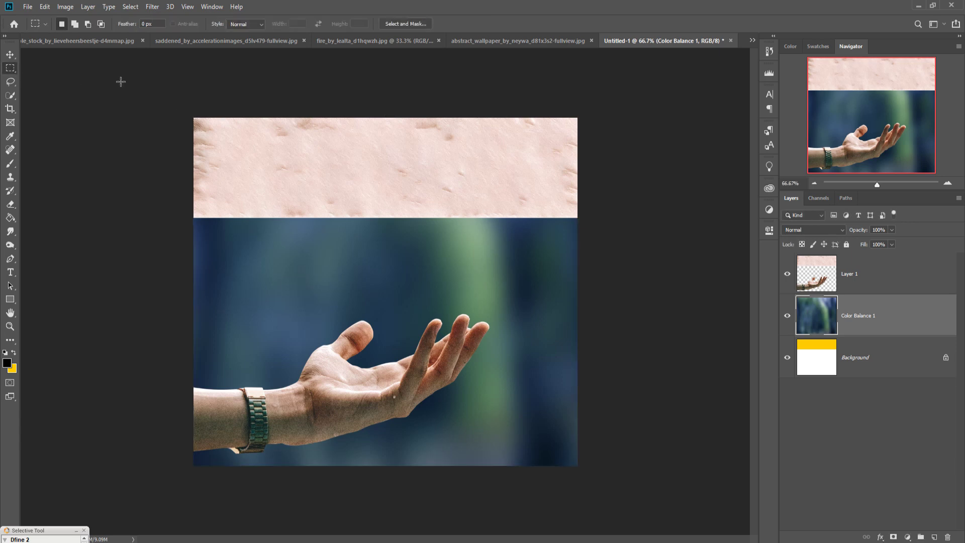
left_click_drag(169, 93, 637, 229)
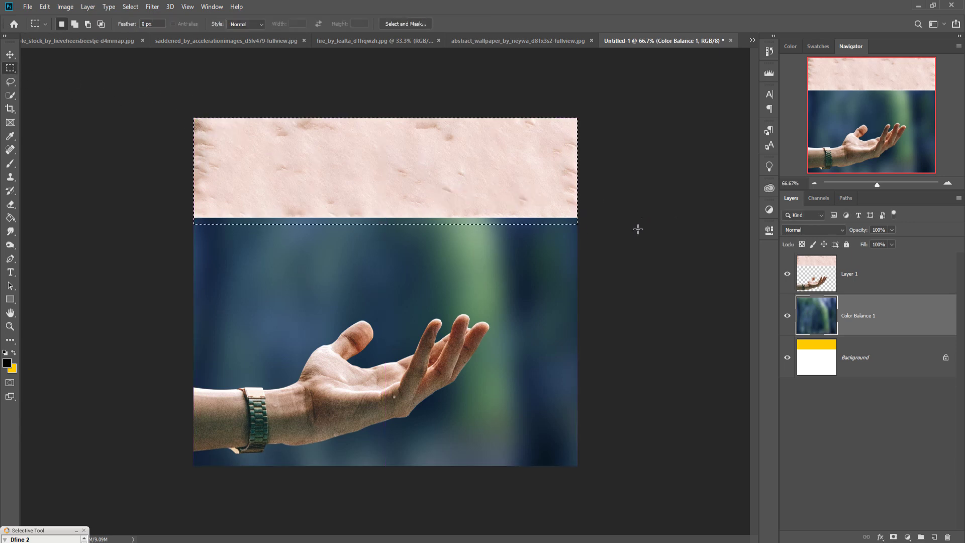
key("Delete")
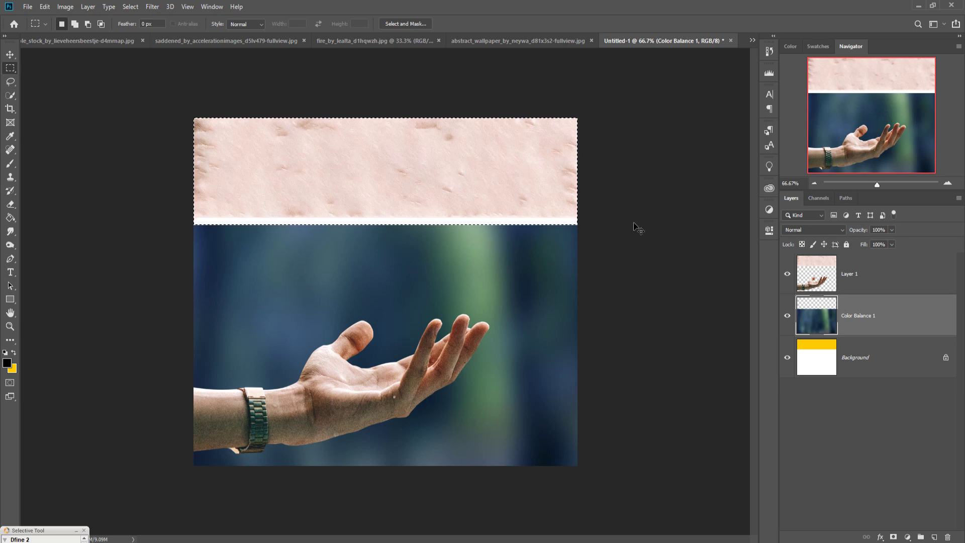
key("ctrl+z")
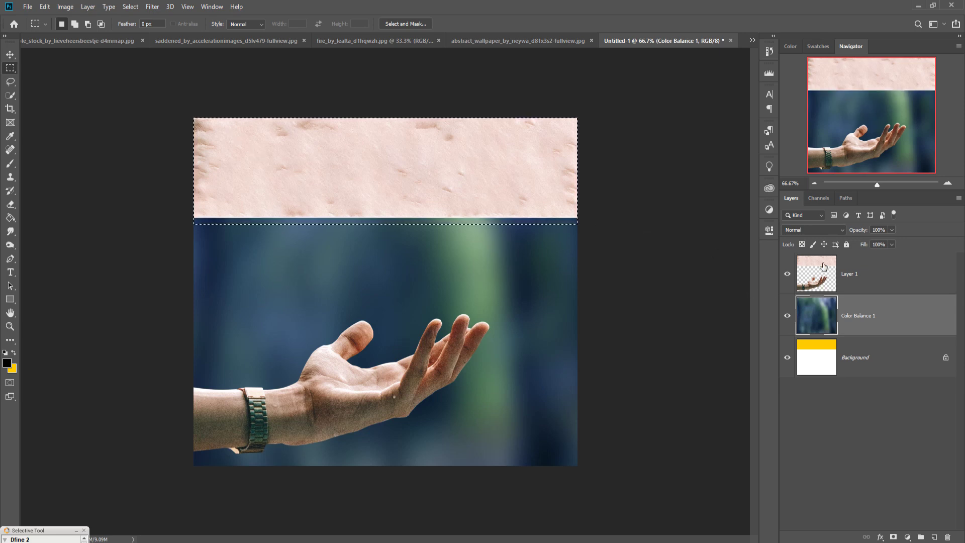
key("alt+bracketright")
key("Delete")
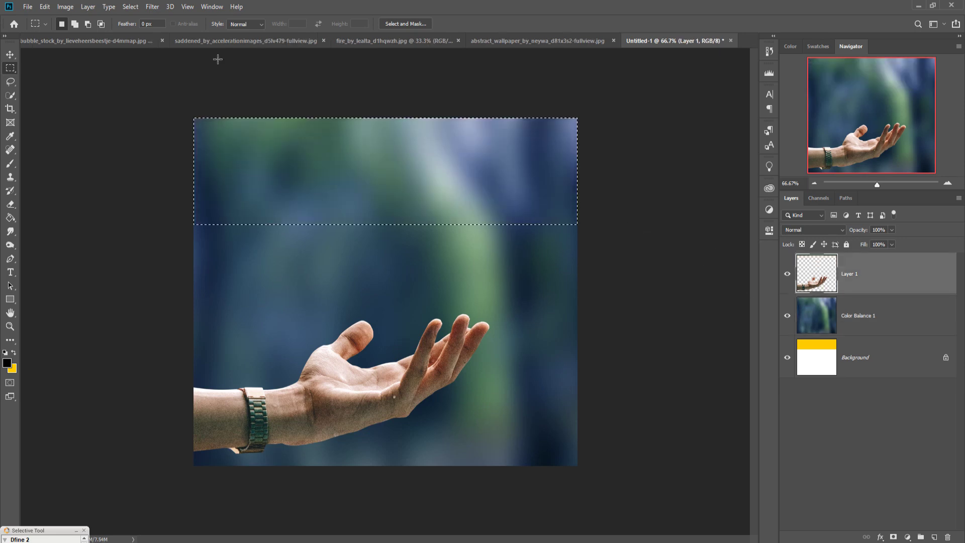
Deselect and switch over to the bubble_stock photo
left_click(130, 7)
left_click(128, 29)
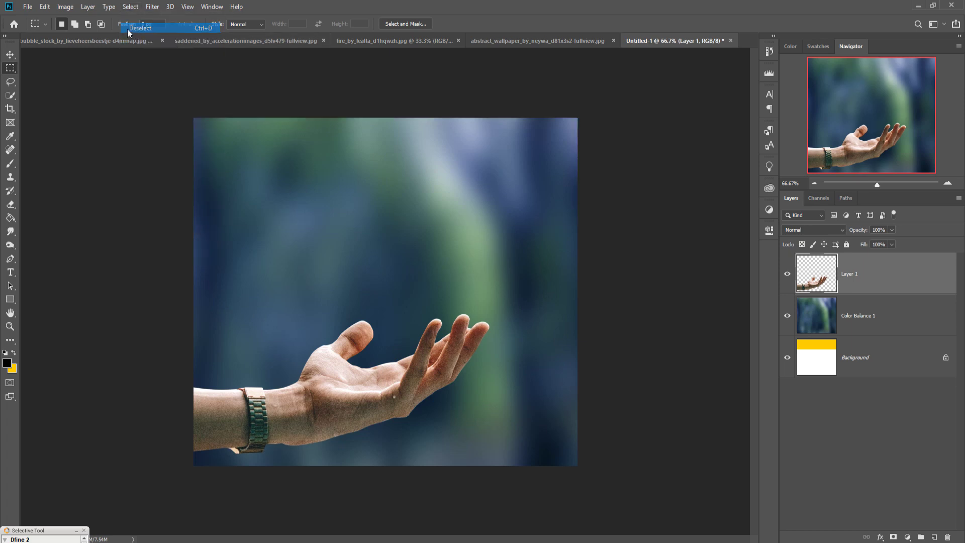
left_click(9, 56)
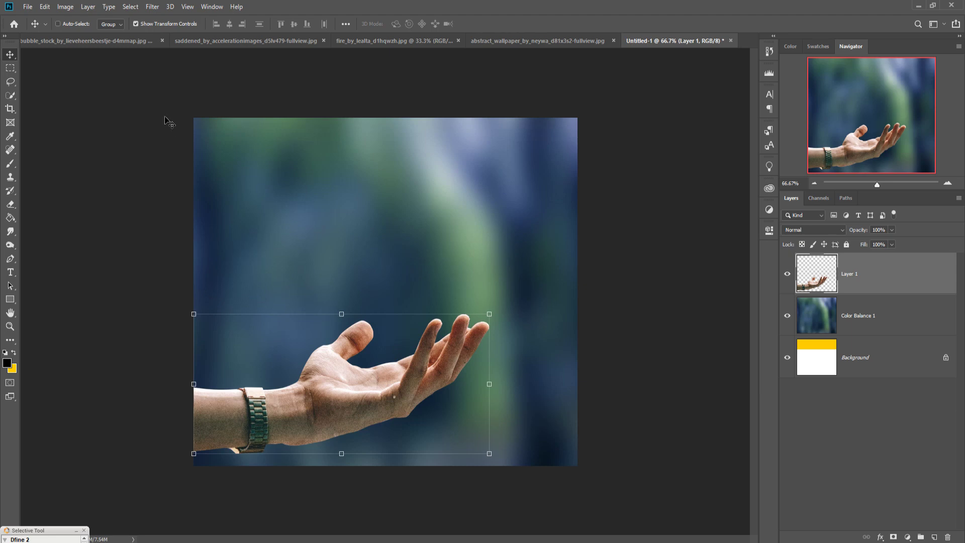
left_click(101, 40)
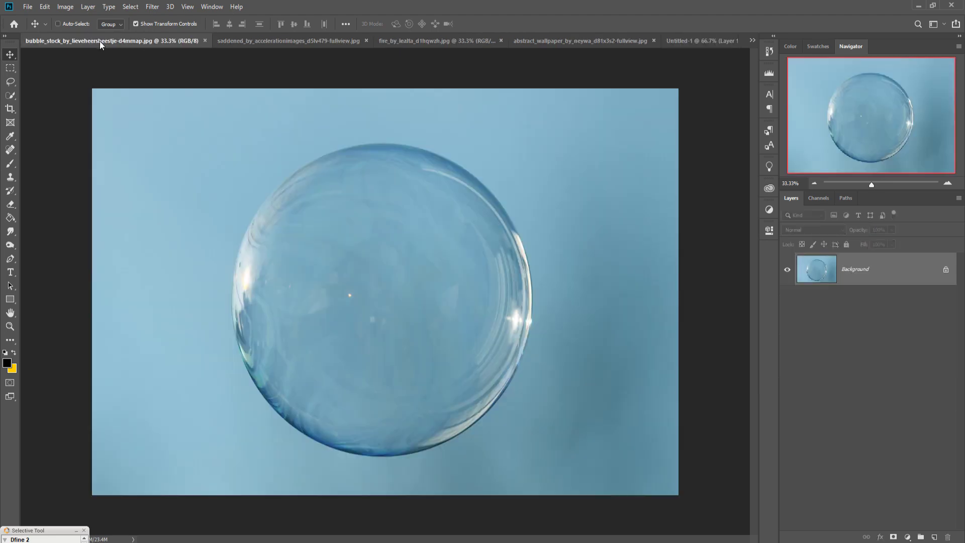
Start a pen path along the bubble's lower and left edges
left_click(11, 259)
key("ctrl+plus")
scroll(371, 295, "down", 3)
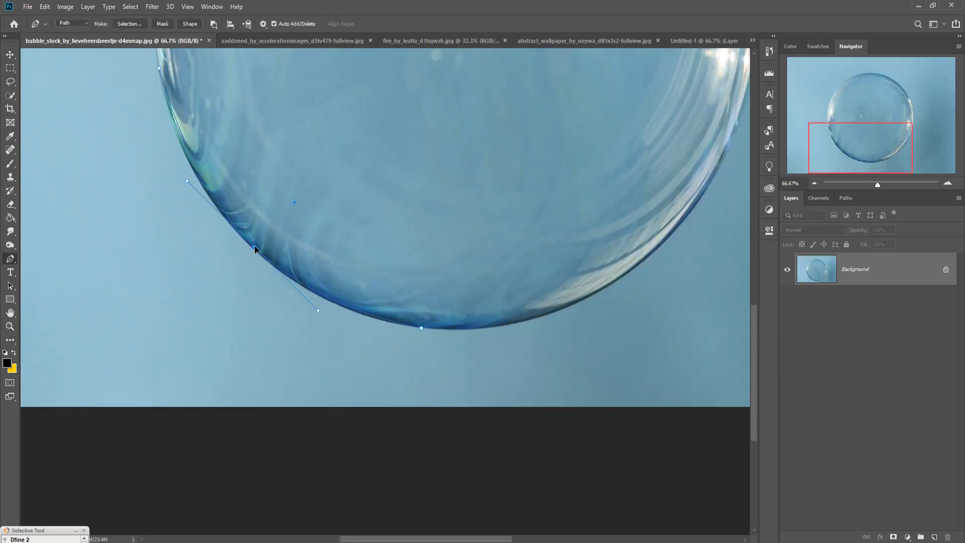
left_click_drag(250, 245, 314, 310)
scroll(183, 181, "up", 5)
left_click(228, 266)
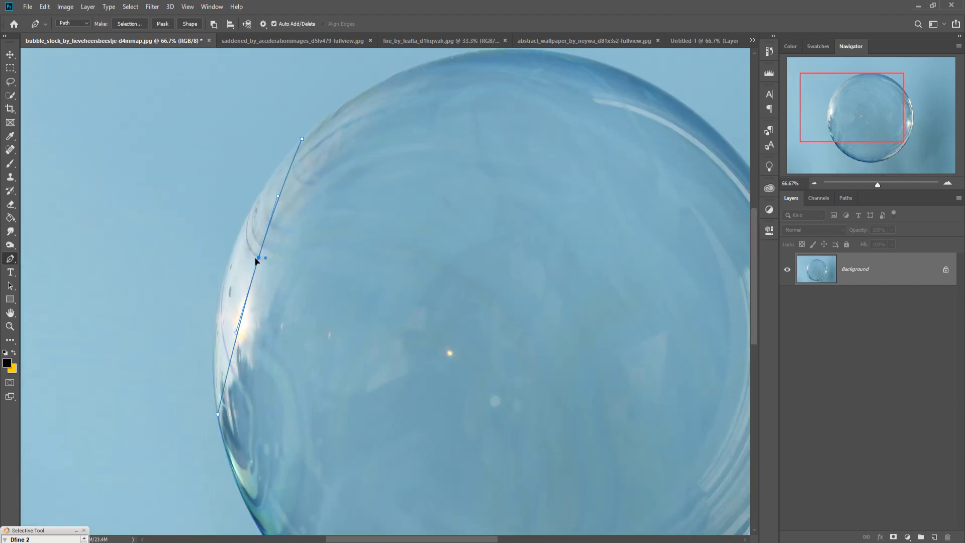
left_click(302, 137)
scroll(478, 198, "up", 2)
mouse_move(468, 184)
left_mouse_down()
mouse_move(418, 206)
mouse_move(393, 178)
left_mouse_up()
Continue the curved pen path around the bubble's top and right edges
left_click(728, 303)
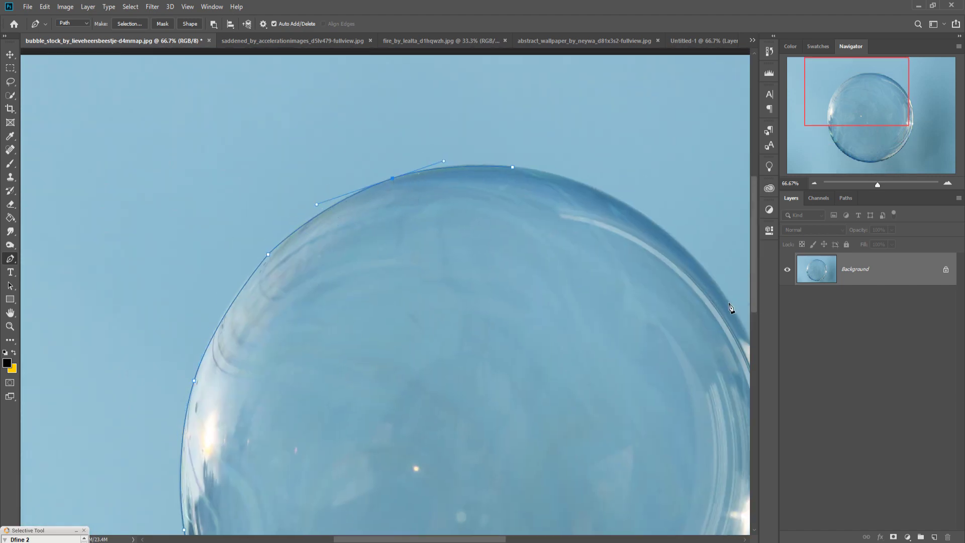
left_click_drag(658, 237, 646, 216)
left_click_drag(668, 332, 437, 224)
left_click_drag(551, 337, 544, 266)
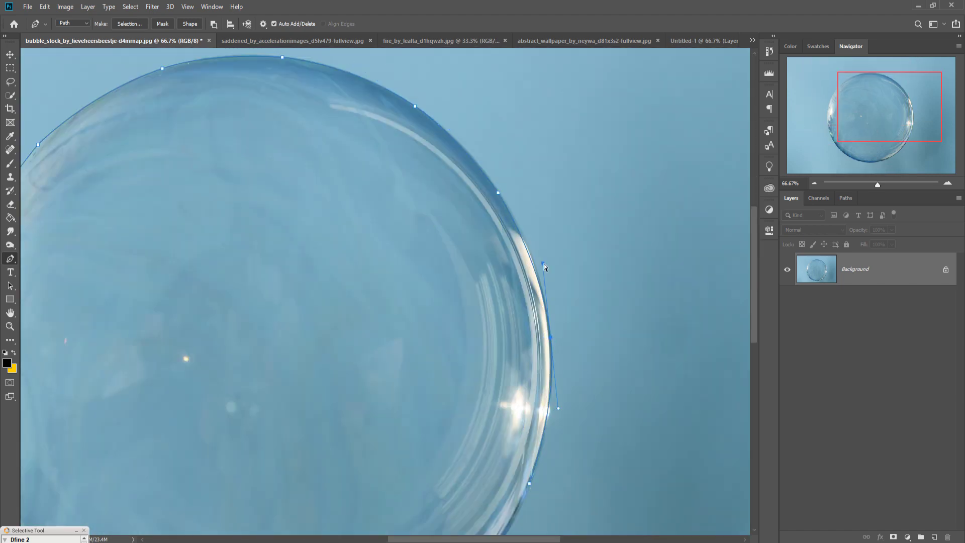
left_click_drag(563, 422, 656, 234)
left_click_drag(489, 453, 592, 402)
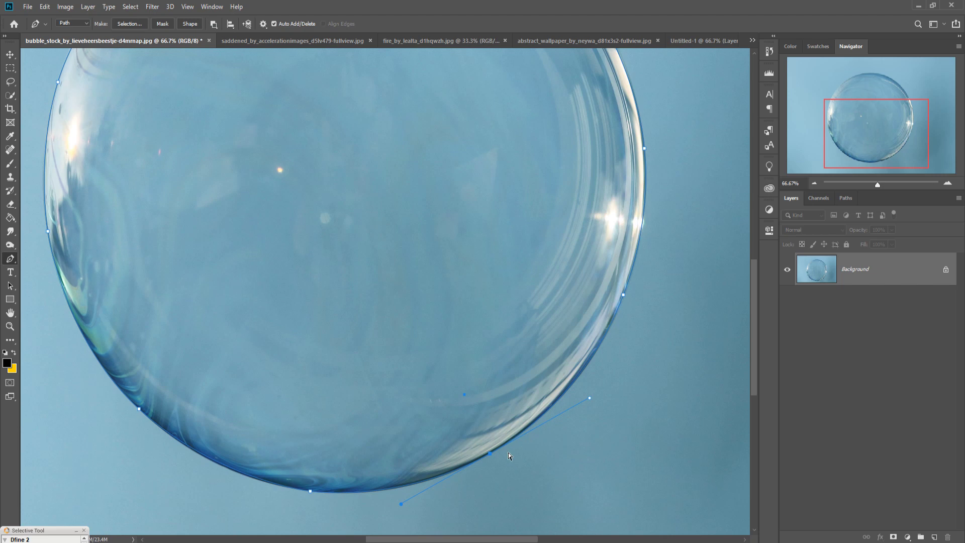
scroll(508, 453, "down", 3)
Turn the bubble path into a selection with feather 0
right_click(429, 332)
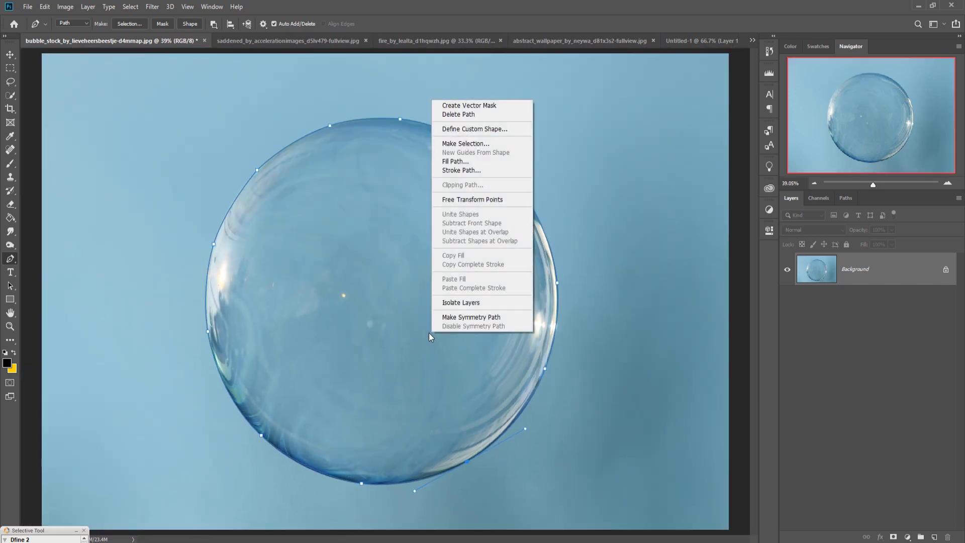
left_click(488, 144)
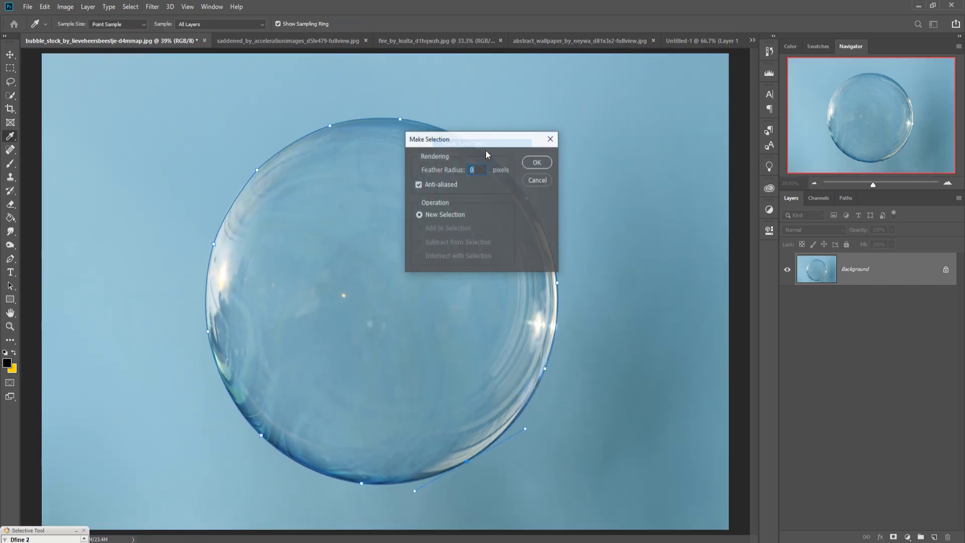
left_click(534, 162)
left_click(152, 7)
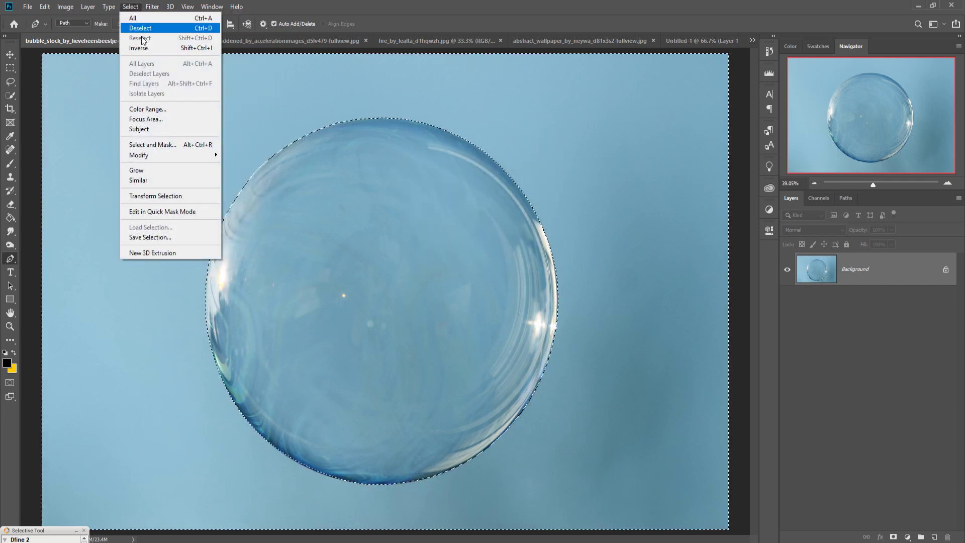
left_click(141, 48)
Copy the selected bubble into the hand composite as Layer 2 and close the bubble file
key("v")
left_click_drag(105, 41, 529, 167)
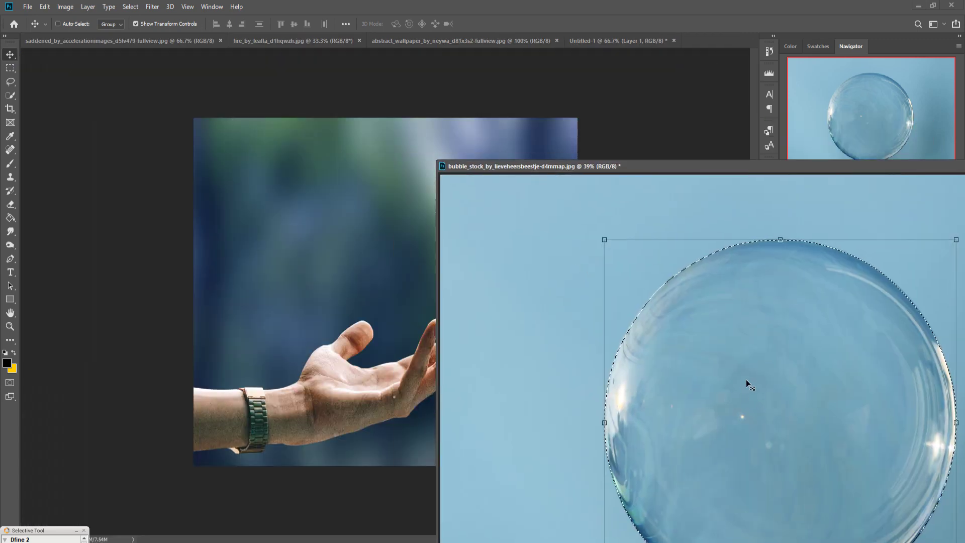
left_click_drag(746, 384, 417, 281)
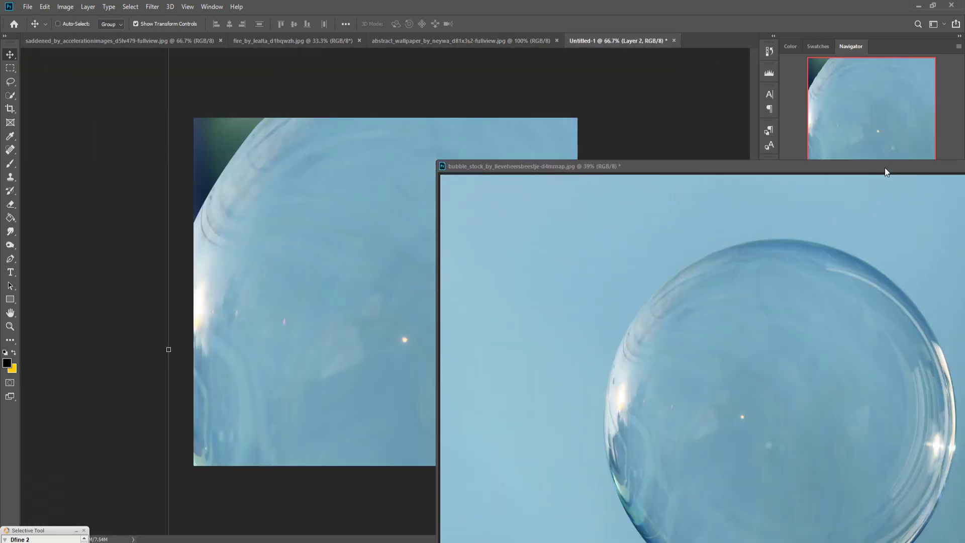
left_click_drag(885, 168, 610, 248)
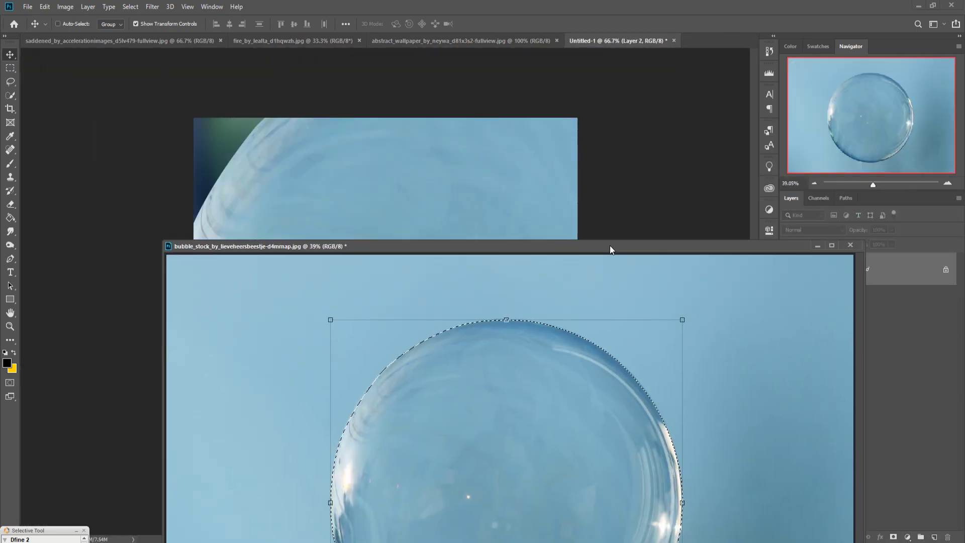
left_click(844, 248)
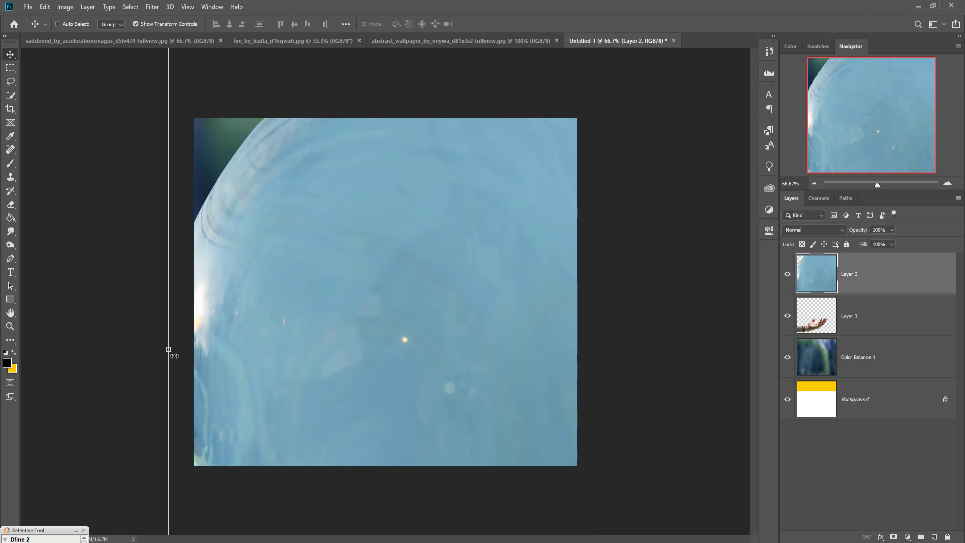
Scale the bubble to about 21.56% and rest it on the hand's fingertips
mouse_move(170, 350)
left_mouse_down()
mouse_move(563, 379)
mouse_move(322, 243)
left_mouse_up()
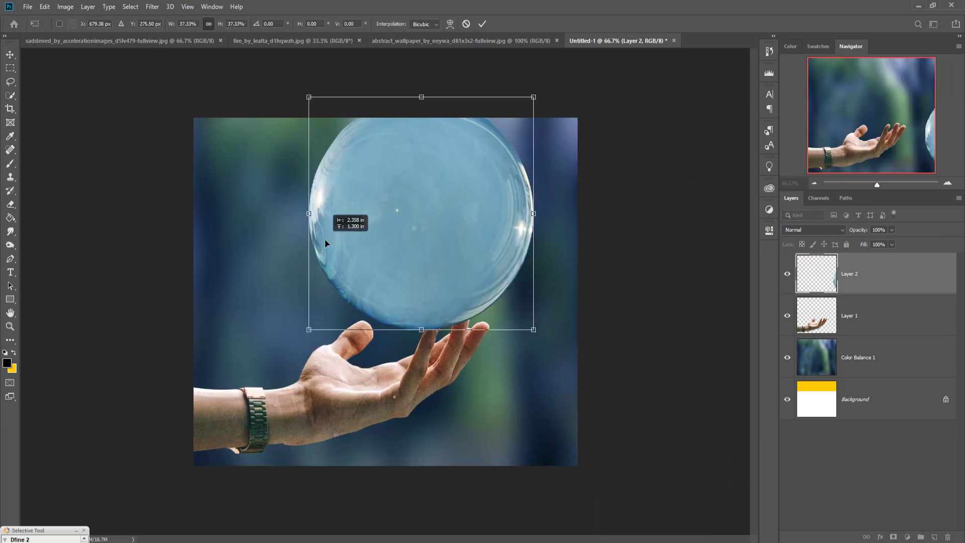
mouse_move(530, 221)
left_mouse_down()
mouse_move(438, 220)
mouse_move(418, 288)
left_mouse_up()
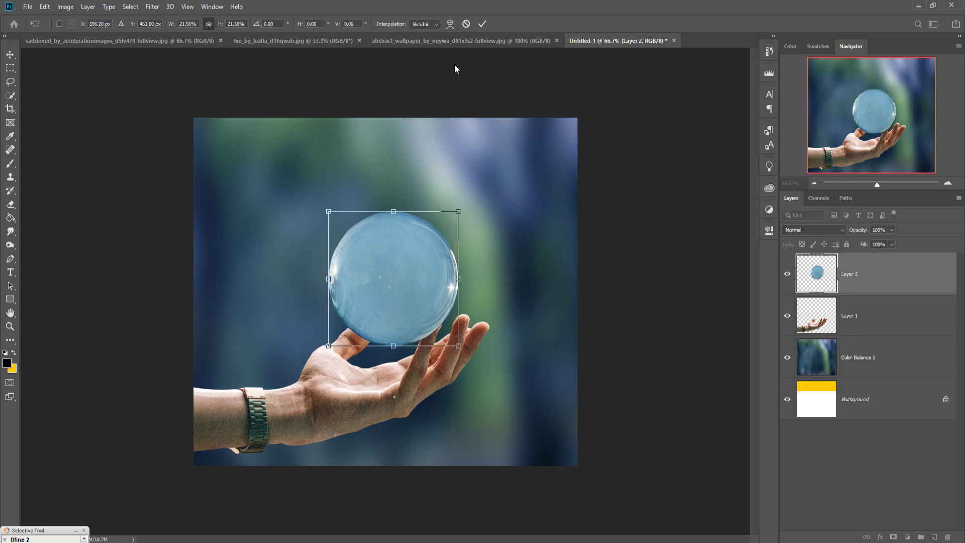
left_click(485, 24)
Move Layer 2 beneath the hand layer, nudge the bubble over the fingertips, and reselect it
left_click_drag(878, 286, 877, 332)
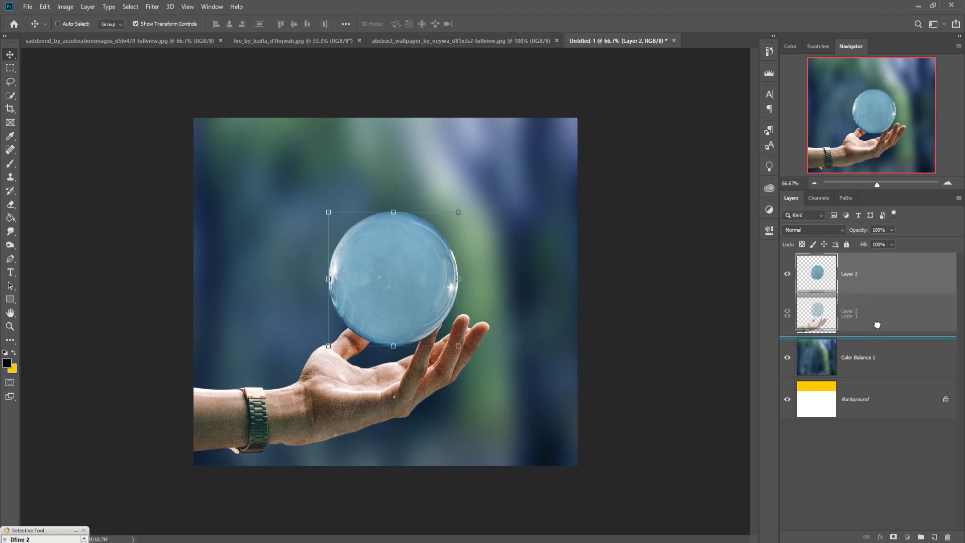
left_click_drag(395, 254, 398, 256)
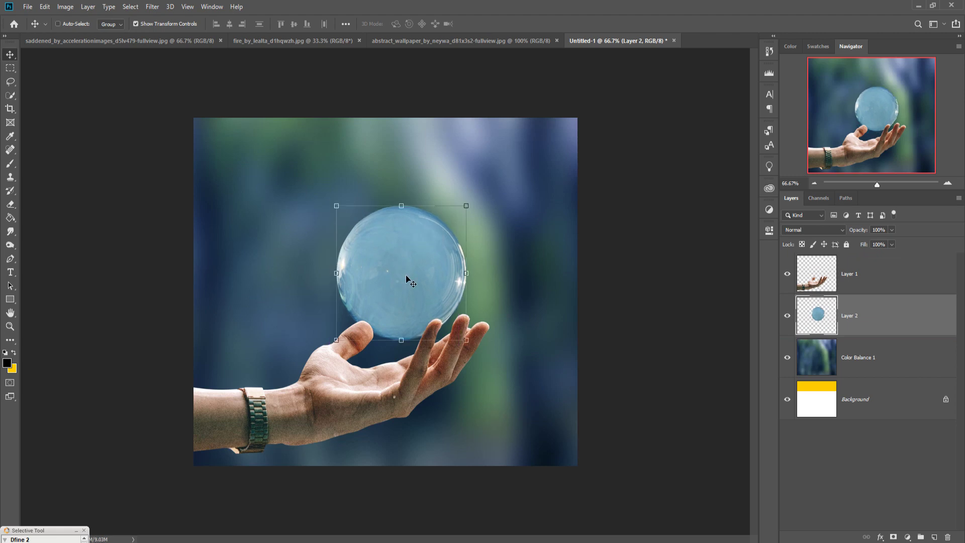
left_click(853, 284)
left_click(10, 164)
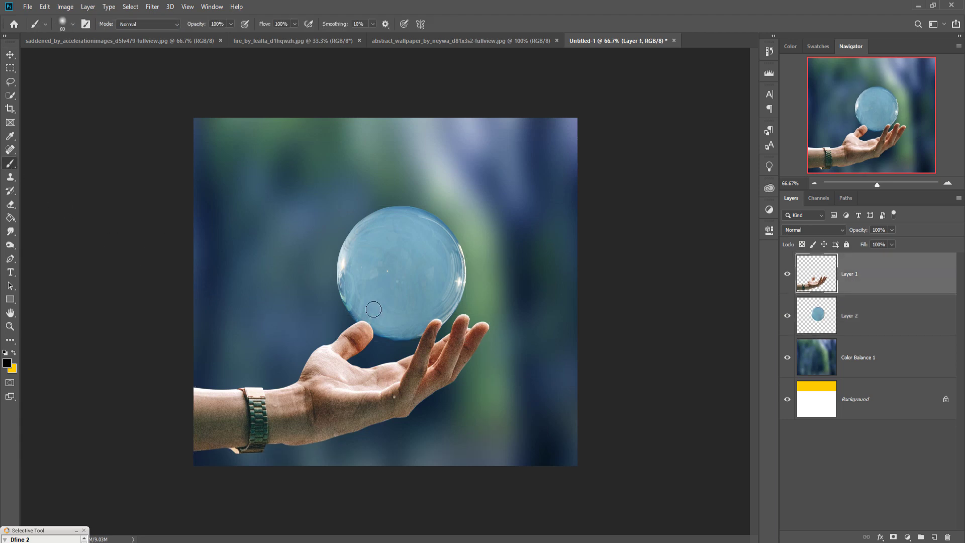
left_click(8, 56)
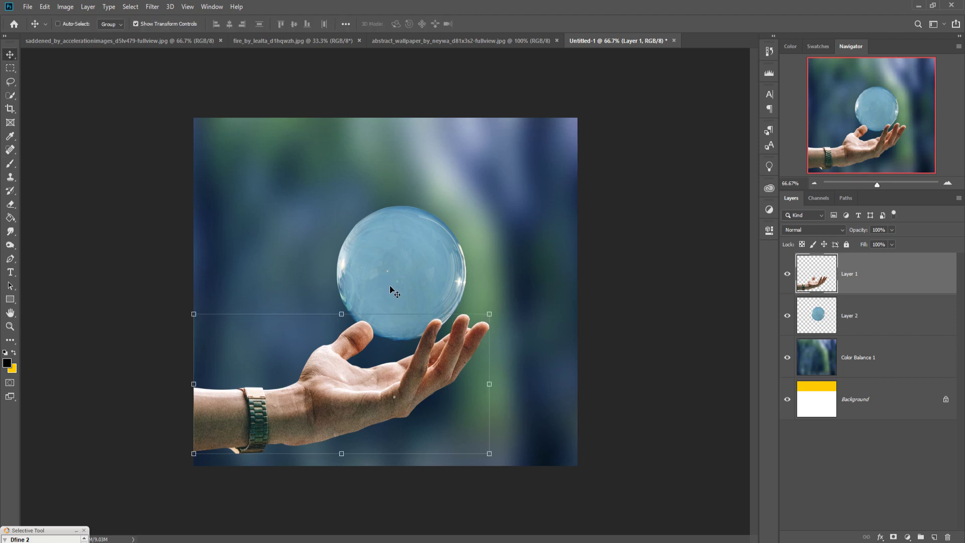
left_click(817, 321)
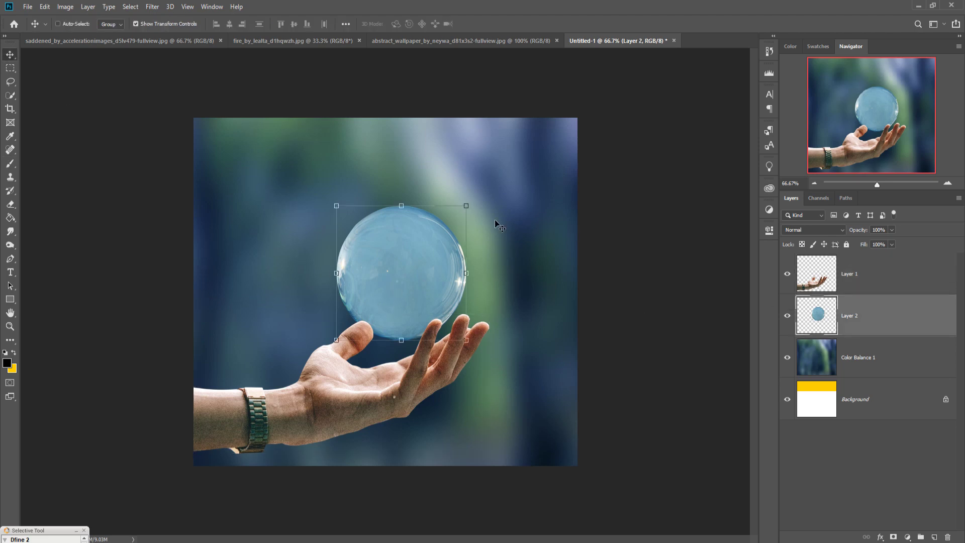
Enlarge the bubble to about 117% and nudge it slightly up and right
left_click_drag(407, 210, 408, 187)
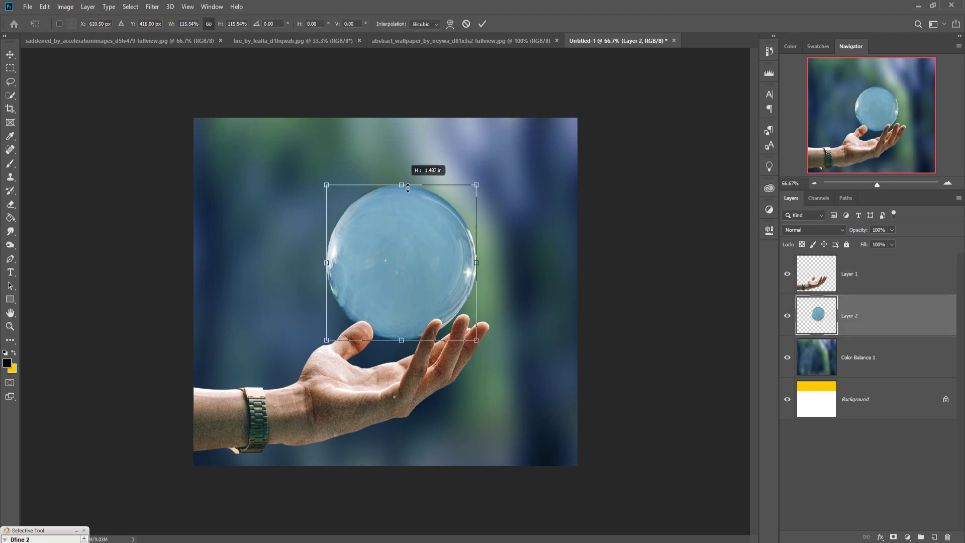
left_click_drag(412, 258, 417, 259)
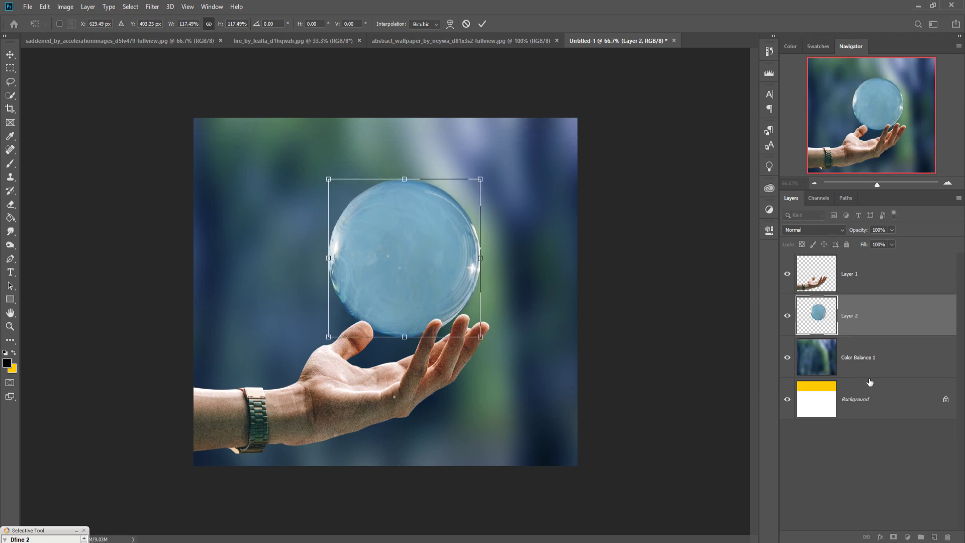
key("Return")
Move the bubble layer above the hand, resize it to 98% and raise it over the palm
left_click_drag(877, 320, 876, 274)
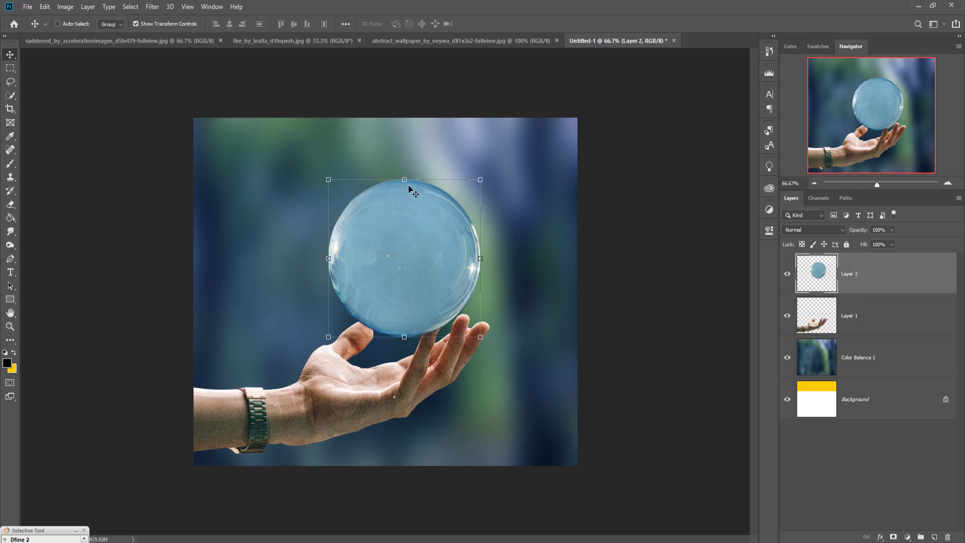
left_click_drag(409, 185, 411, 189)
left_click_drag(430, 268, 431, 225)
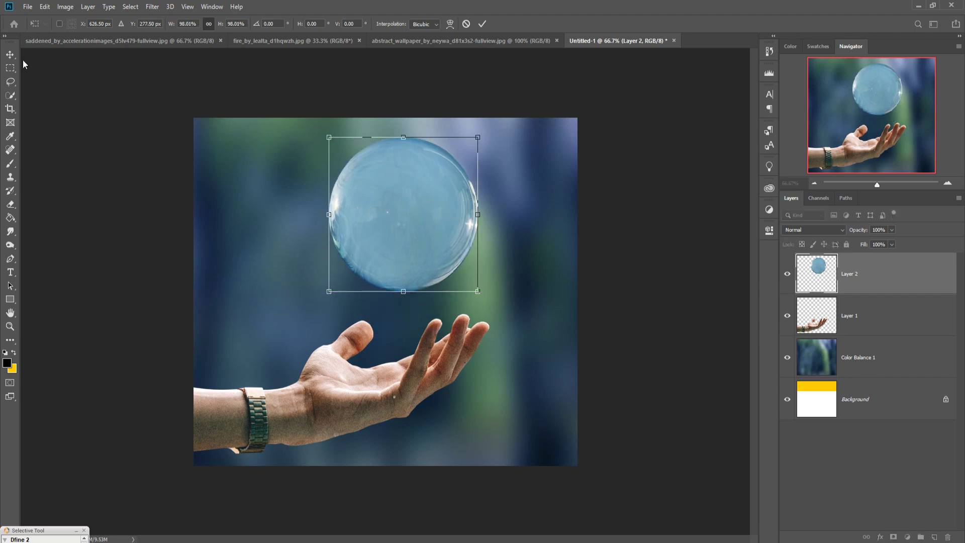
key("Return")
left_click(806, 338)
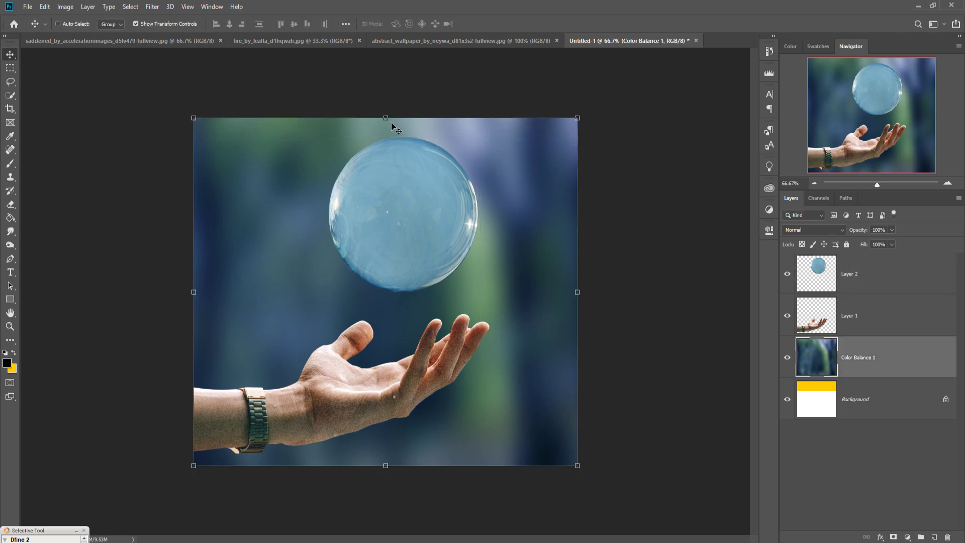
Scale the Color Balance 1 background to about 109% and crop the canvas taller at the top
mouse_move(391, 123)
left_mouse_down()
mouse_move(393, 94)
mouse_move(392, 123)
left_mouse_up()
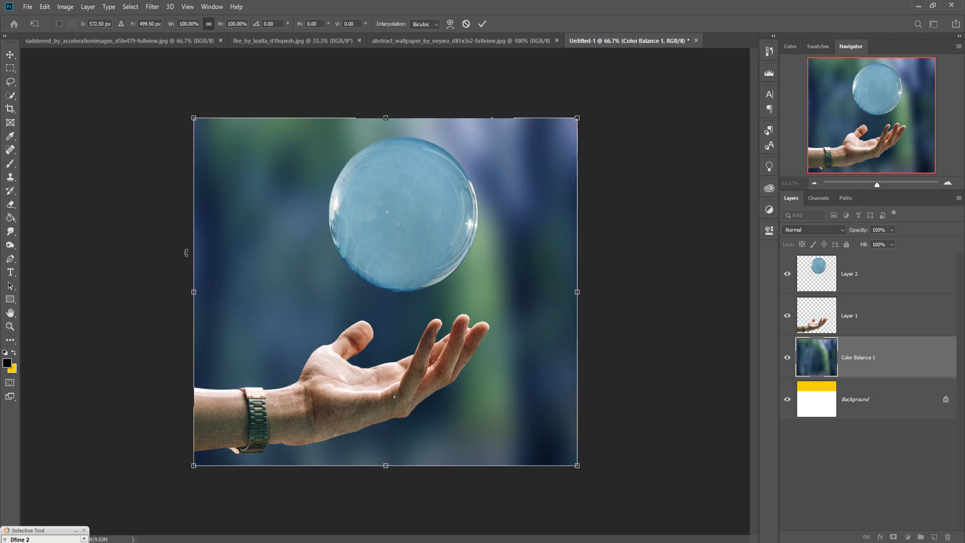
left_click(10, 109)
left_click_drag(389, 123, 391, 72)
left_click(526, 24)
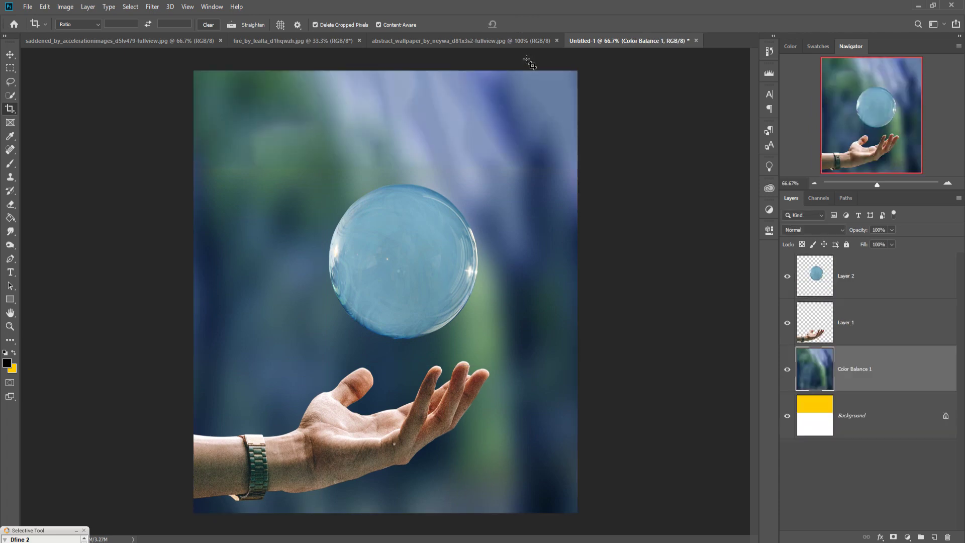
left_click(10, 55)
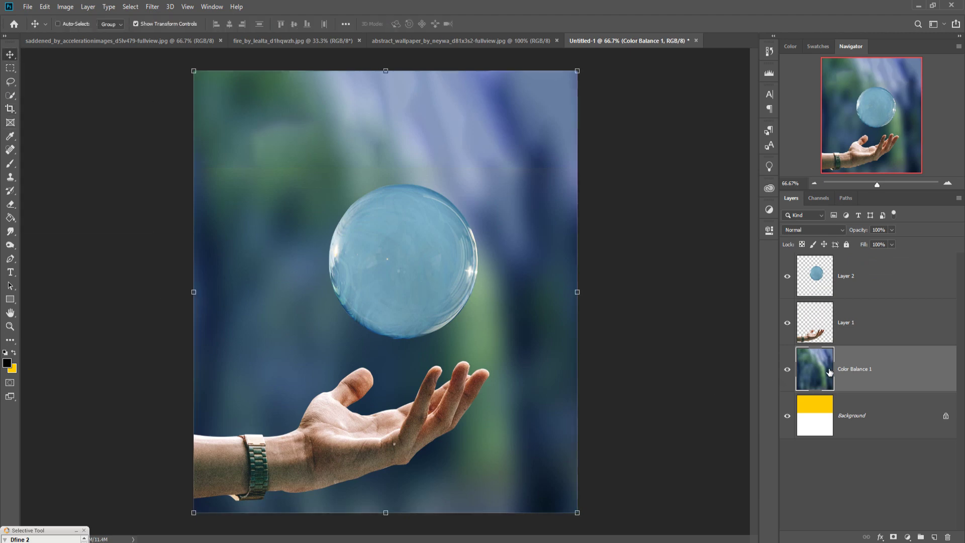
Add a Linear Gradient Fill layer at 90° that darkens the background toward the bottom
left_click(909, 536)
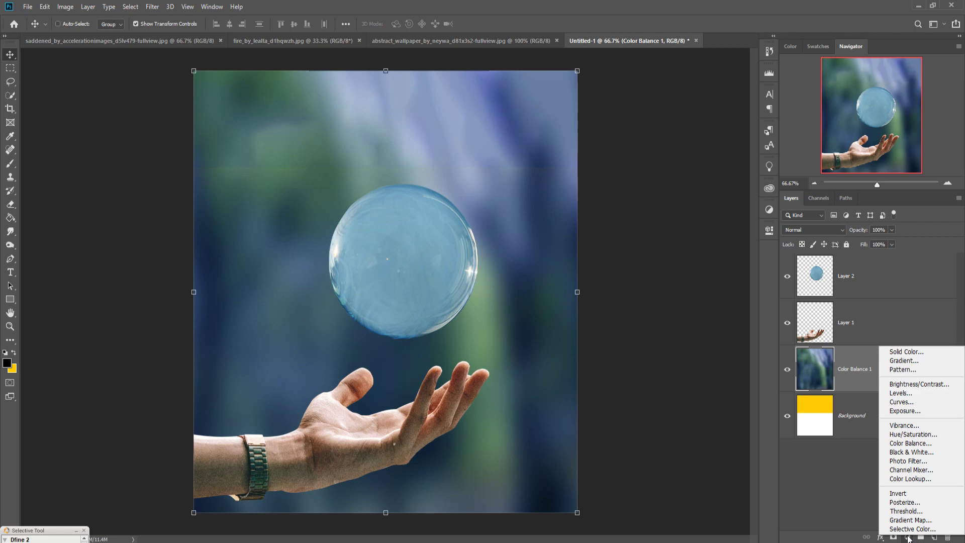
left_click(903, 362)
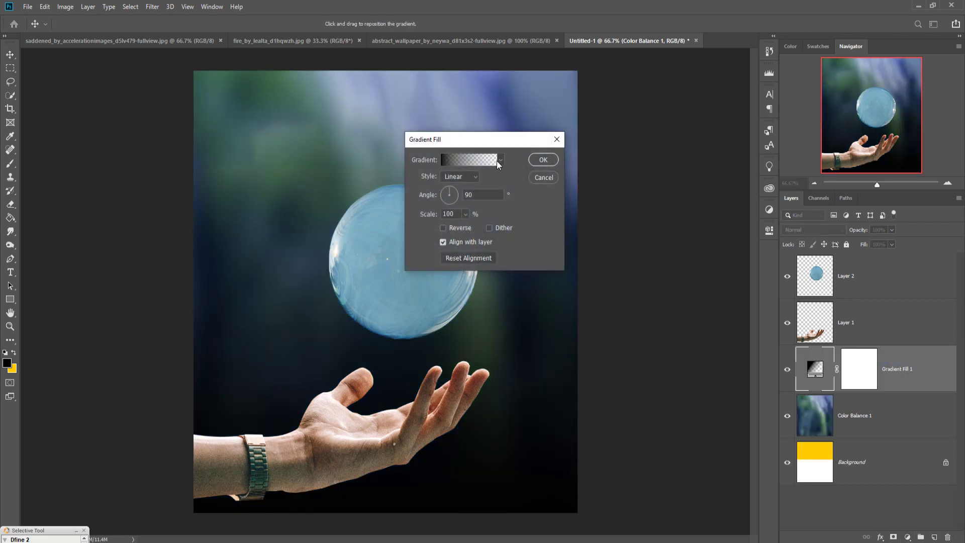
left_click(536, 160)
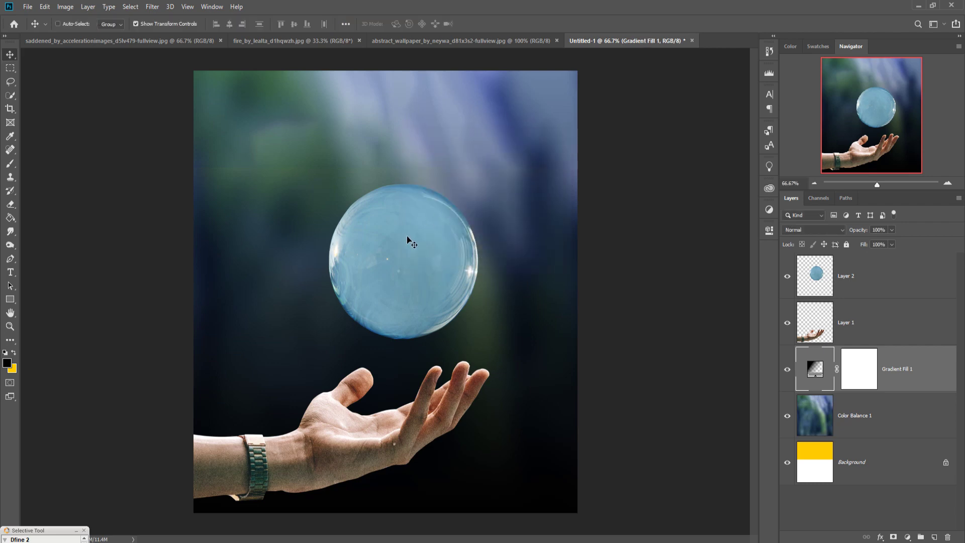
left_click(837, 272)
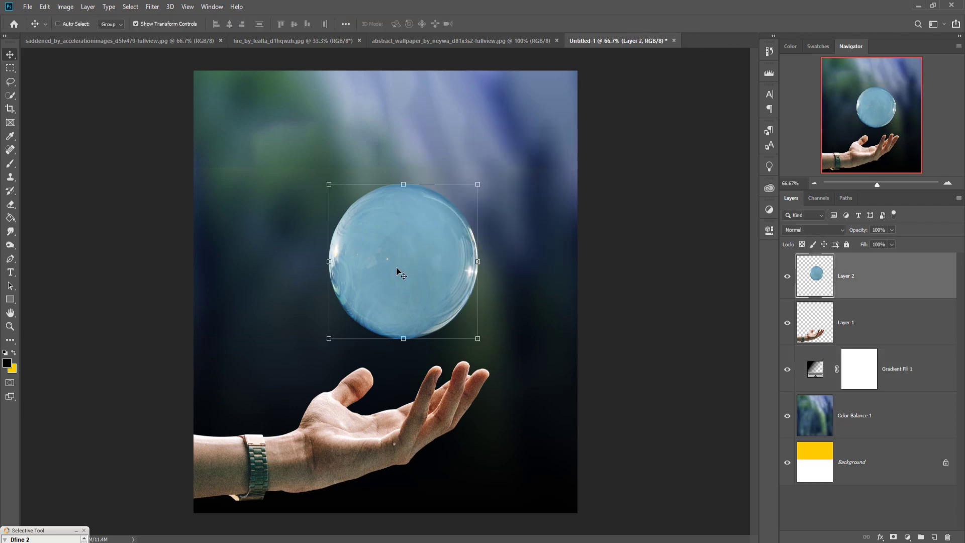
Drag the Layer 2 bubble slightly higher and to the left above the open hand
mouse_move(397, 265)
left_mouse_down()
mouse_move(395, 287)
mouse_move(403, 253)
left_mouse_up()
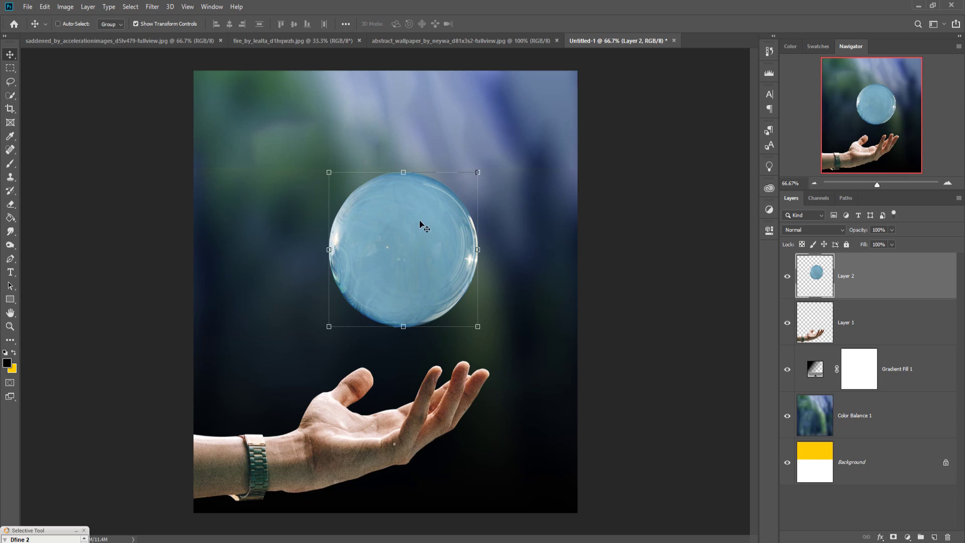
left_click_drag(420, 222, 411, 231)
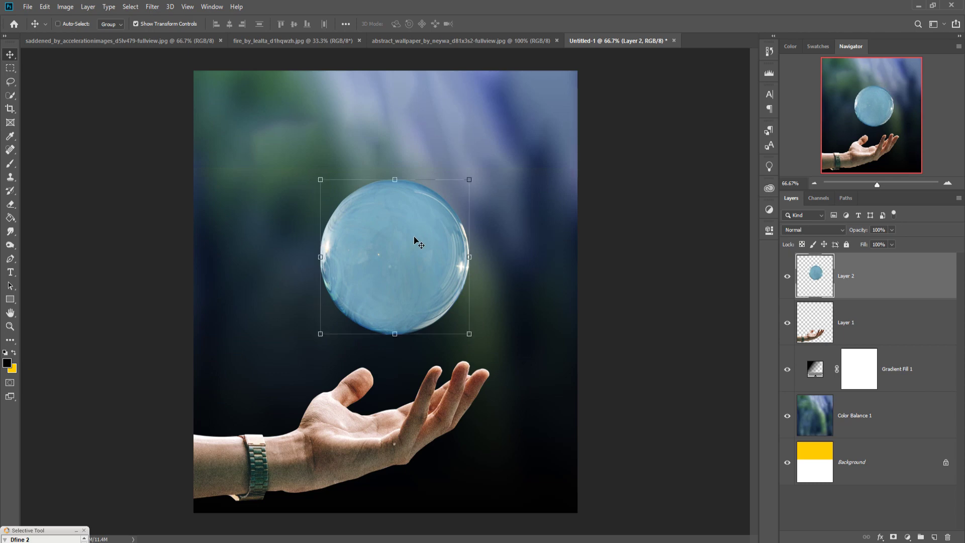
Zoom into the seated woman's photo and trace her outline with the Pen tool
left_click(99, 42)
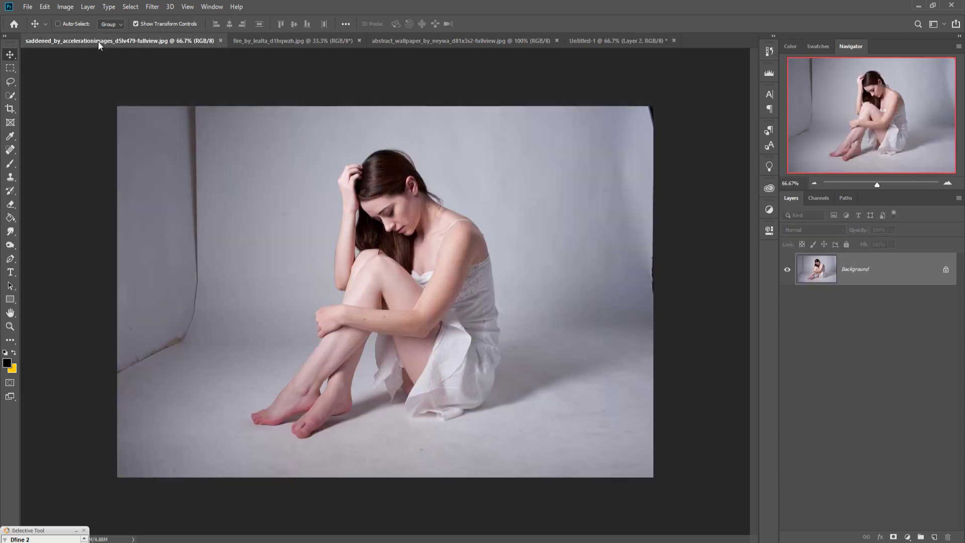
left_click(11, 260)
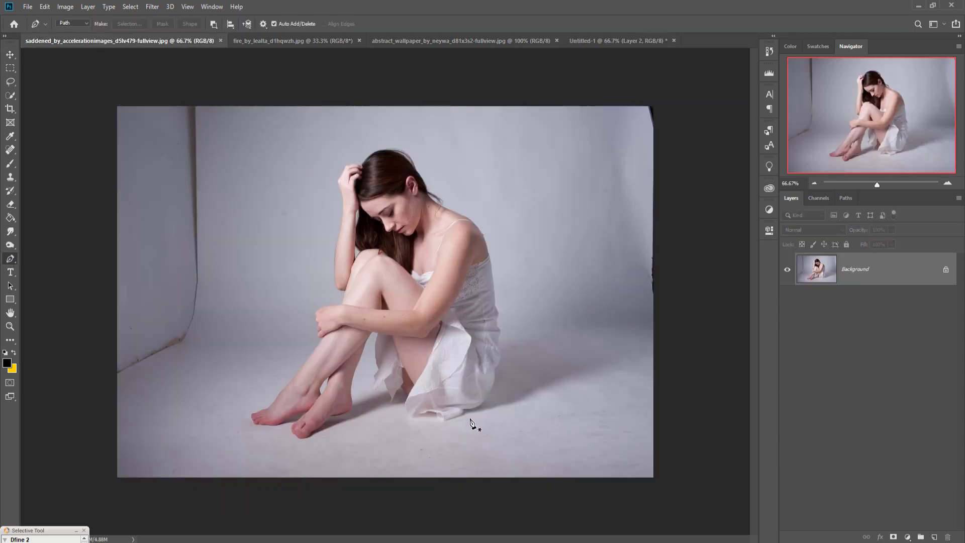
key("ctrl+plus")
key("ctrl+plus")
key("ctrl+plus")
key("ctrl+plus")
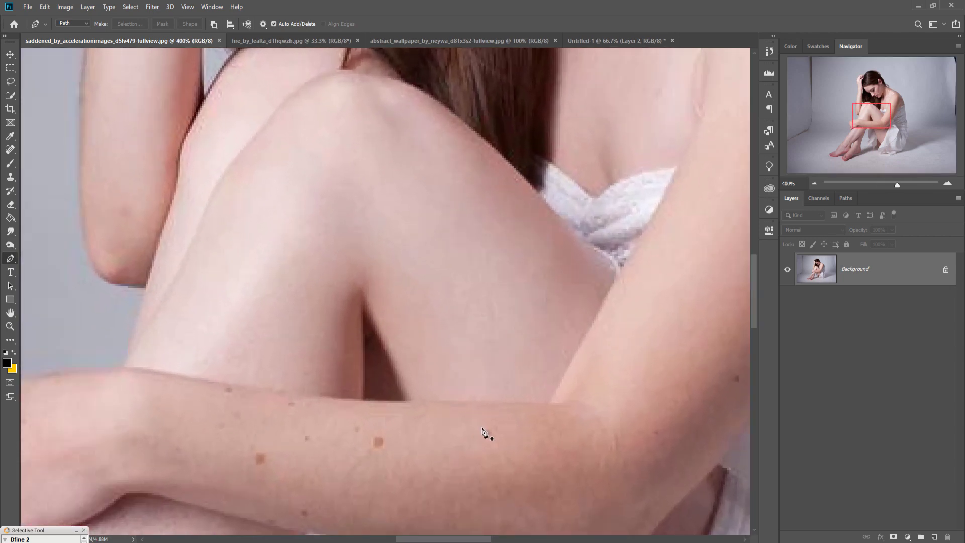
mouse_move(485, 433)
left_mouse_down()
mouse_move(472, 280)
mouse_move(519, 379)
mouse_move(451, 215)
mouse_move(405, 319)
mouse_move(569, 285)
mouse_move(556, 297)
left_mouse_up()
left_click_drag(614, 260, 612, 276)
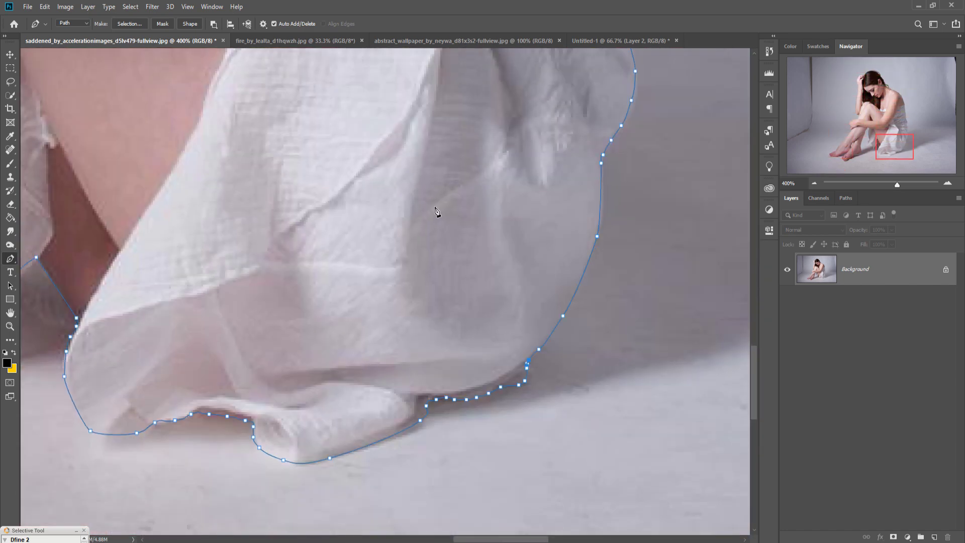
Convert the traced path into a selection, invert it, and fit the photo on screen
right_click(423, 188)
left_click(447, 208)
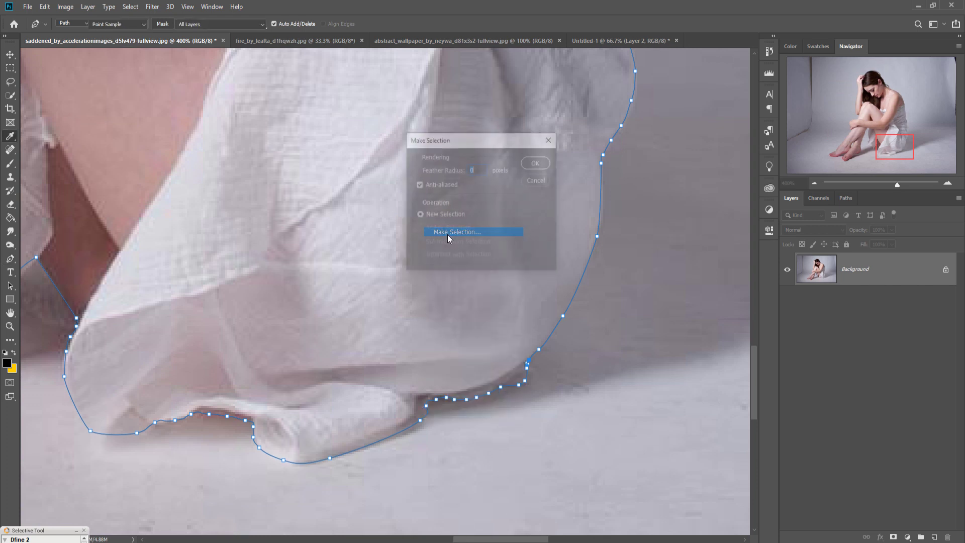
left_click(536, 163)
left_click(130, 6)
left_click(139, 48)
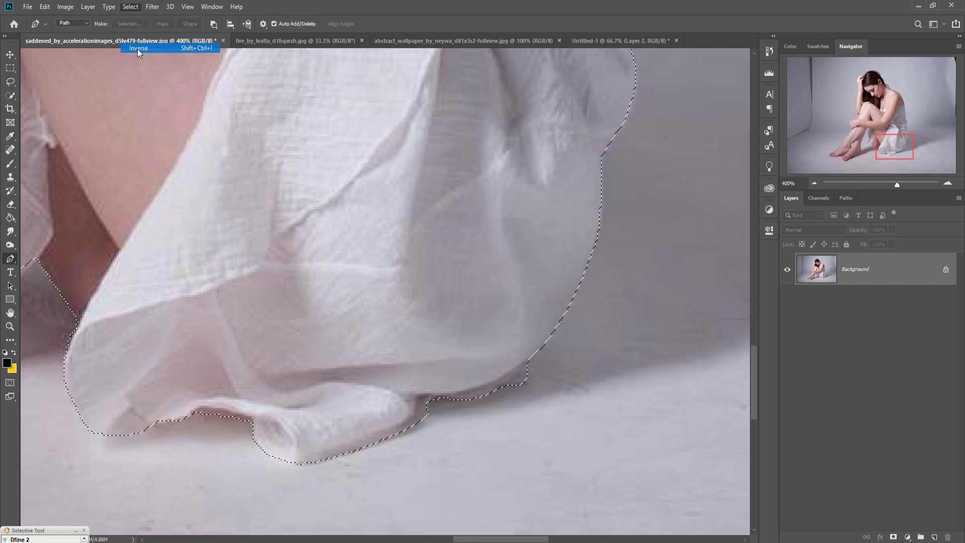
key("v")
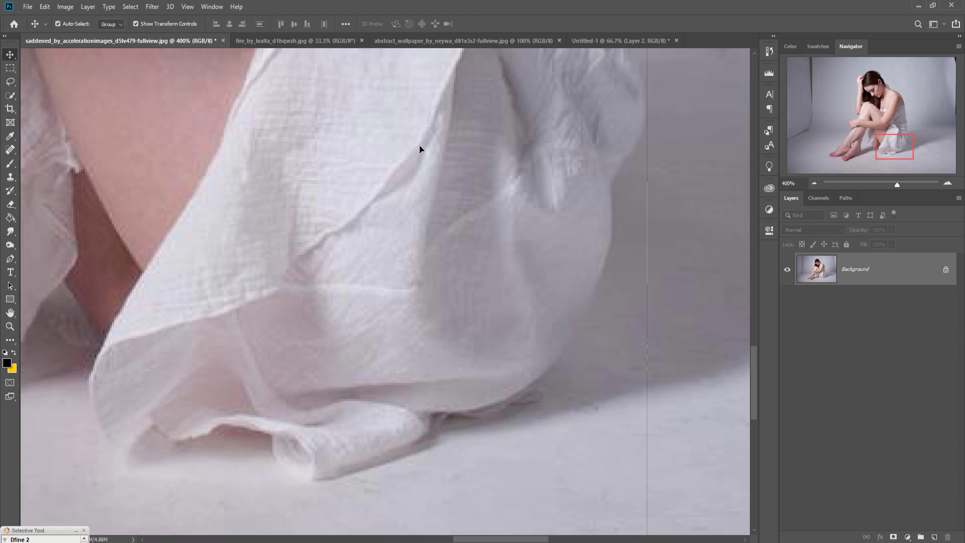
key("ctrl+0")
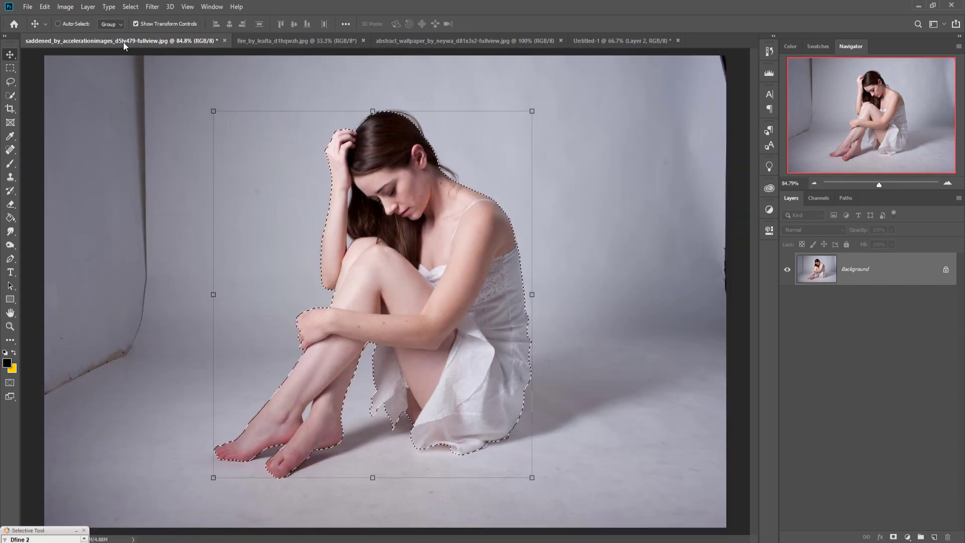
Float the woman's photo and drag her selection into Untitled-1 as Layer 3
left_click_drag(123, 41, 581, 126)
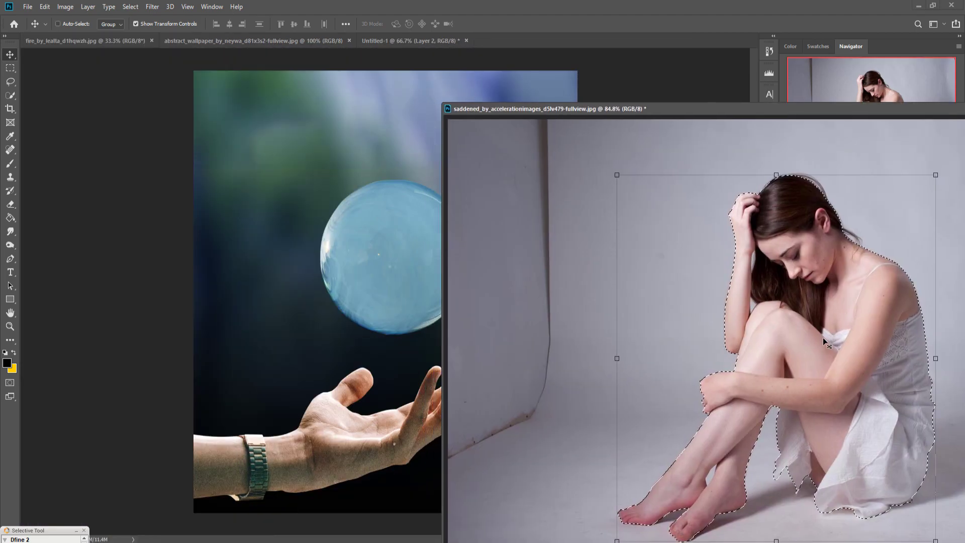
left_click_drag(822, 336, 369, 271)
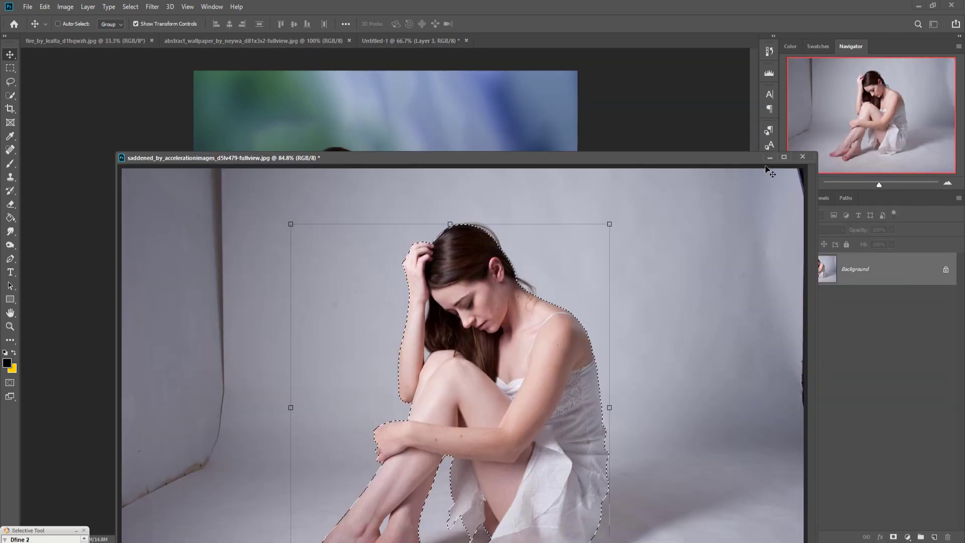
left_click_drag(936, 119, 452, 291)
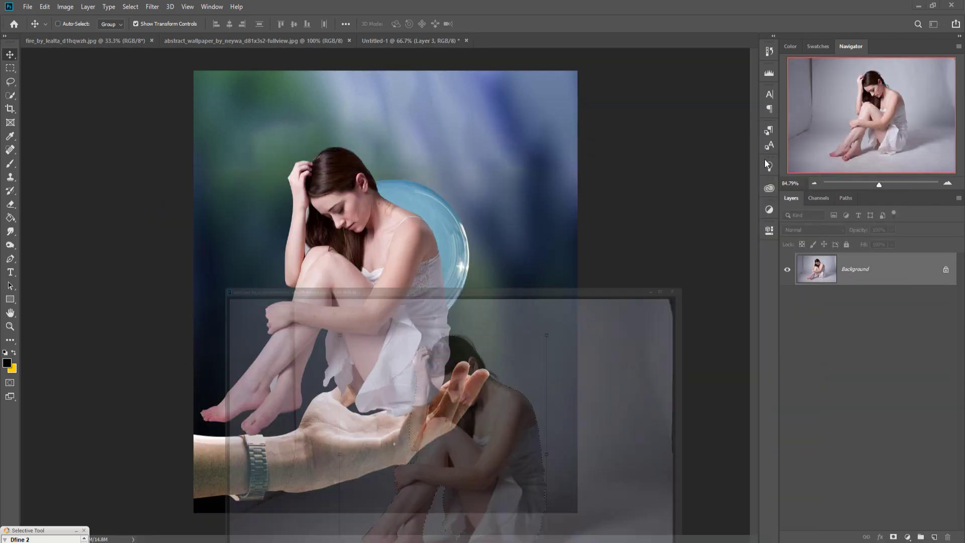
left_click_drag(450, 147, 313, 304)
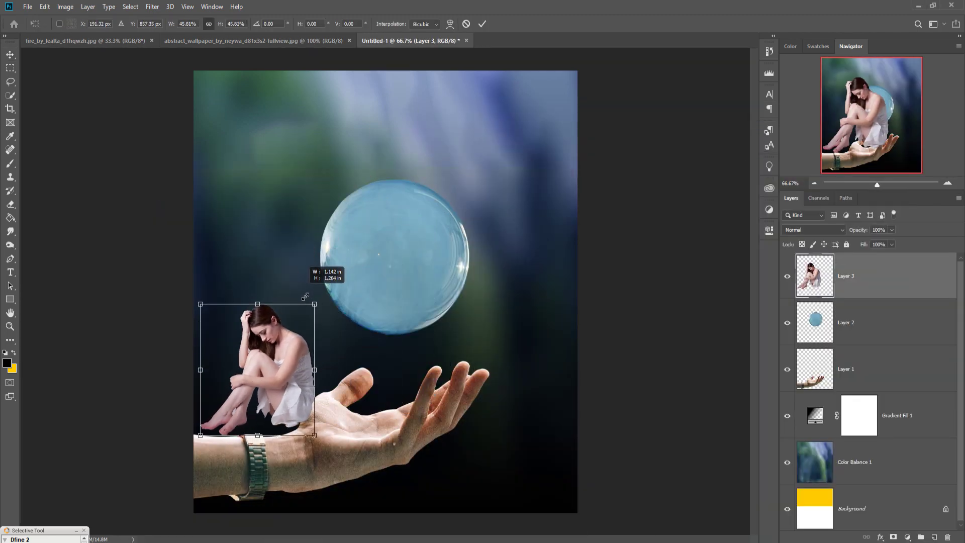
Scale the woman down to about 37% and position her inside the bubble
left_click_drag(279, 351, 417, 238)
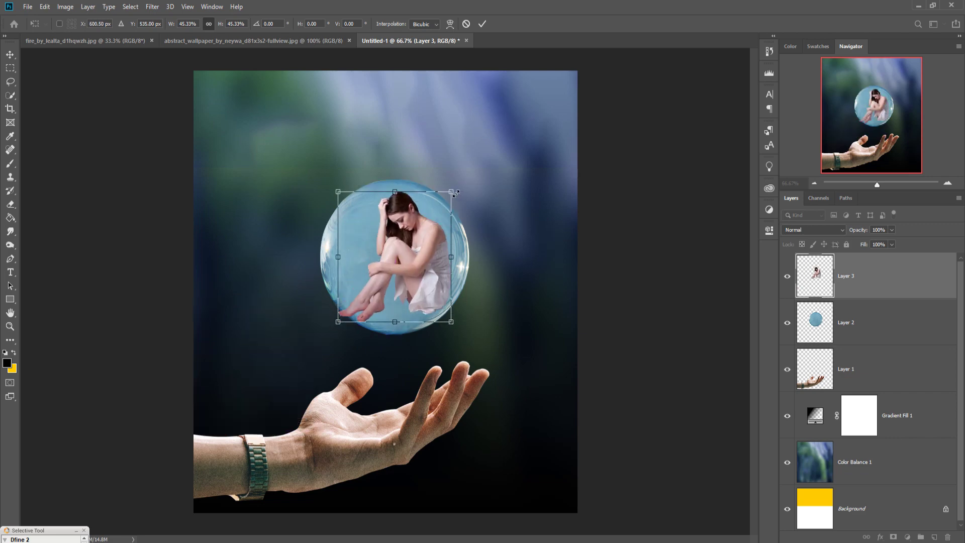
left_click_drag(454, 193, 418, 235)
left_click_drag(386, 268, 426, 261)
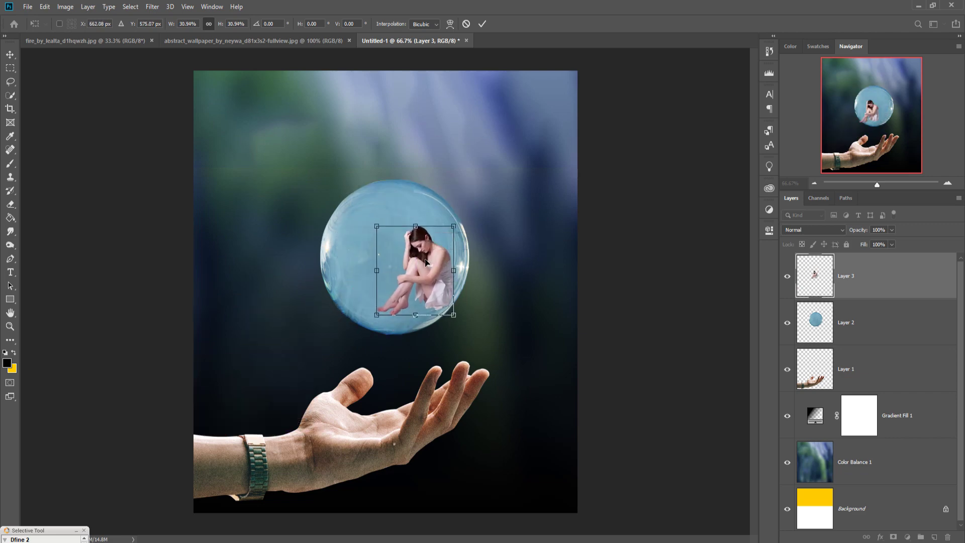
left_click_drag(376, 315, 367, 327)
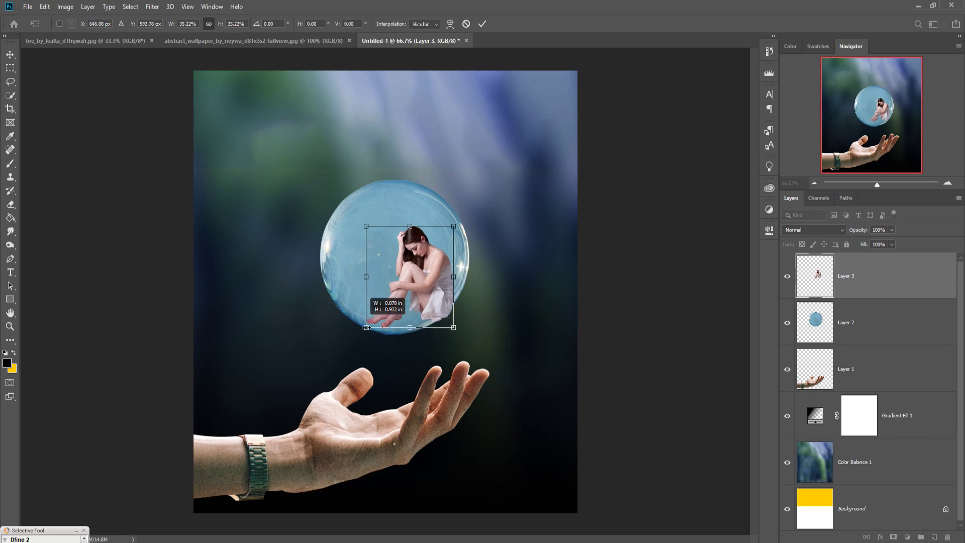
left_click_drag(429, 300, 422, 297)
left_click_drag(366, 329, 363, 334)
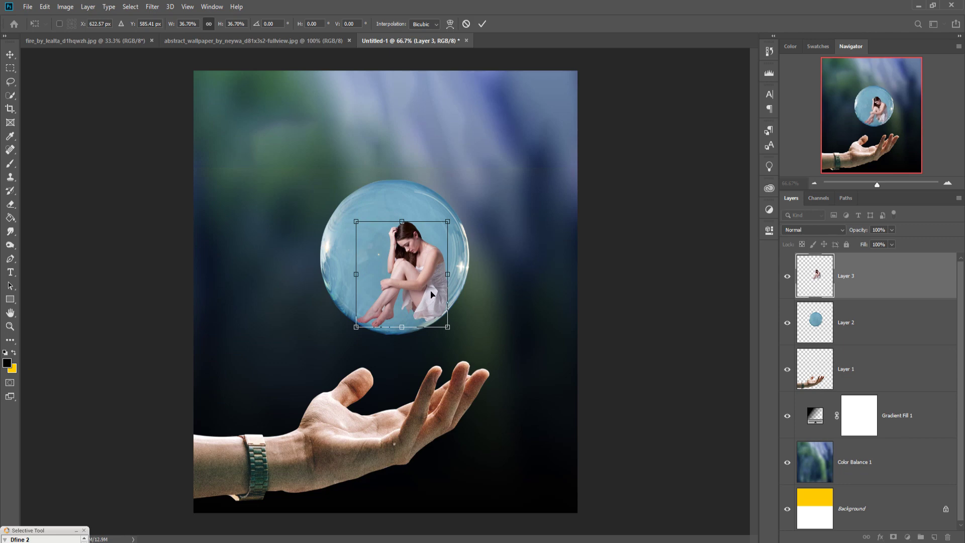
left_click(482, 24)
Tilt the woman about -2° and fine-tune her placement within the bubble
left_click_drag(356, 221, 349, 213)
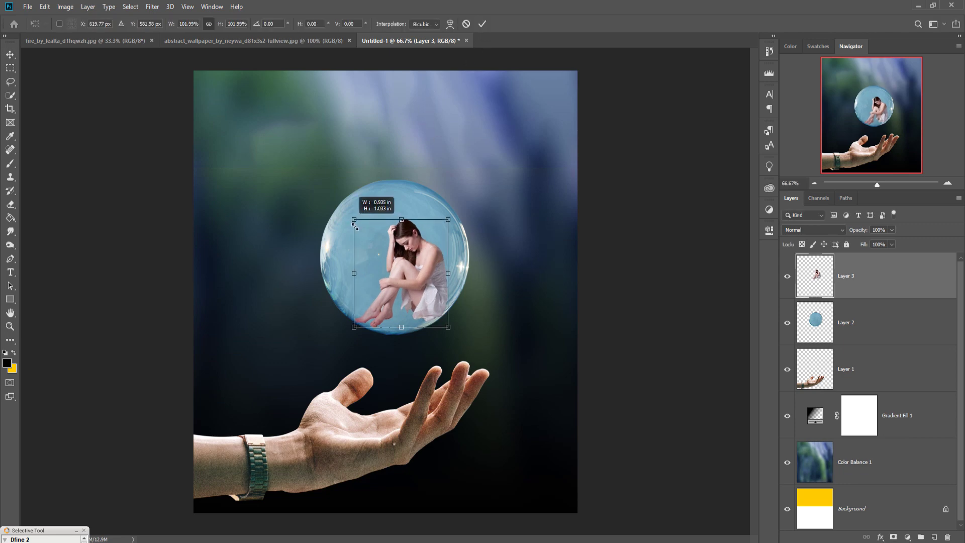
left_click_drag(386, 278, 387, 274)
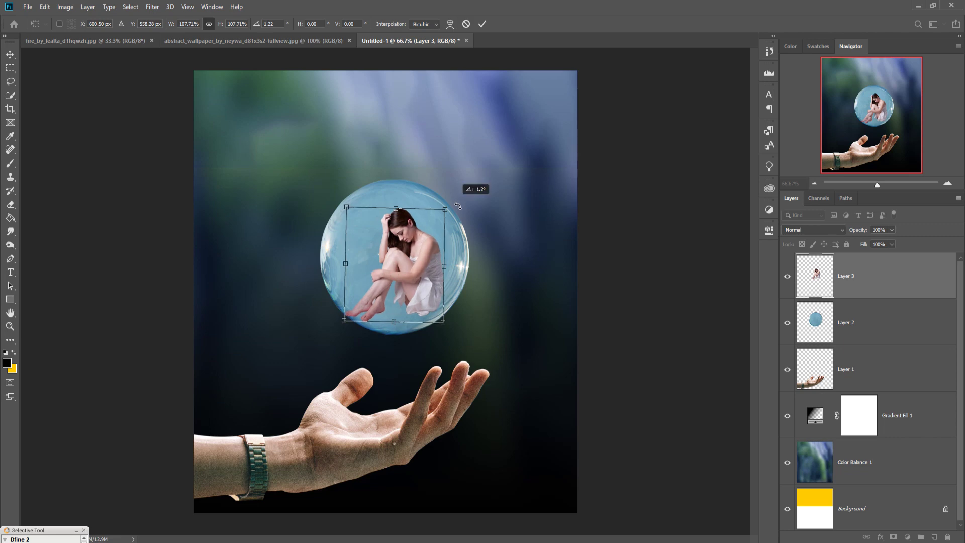
left_click_drag(454, 204, 454, 201)
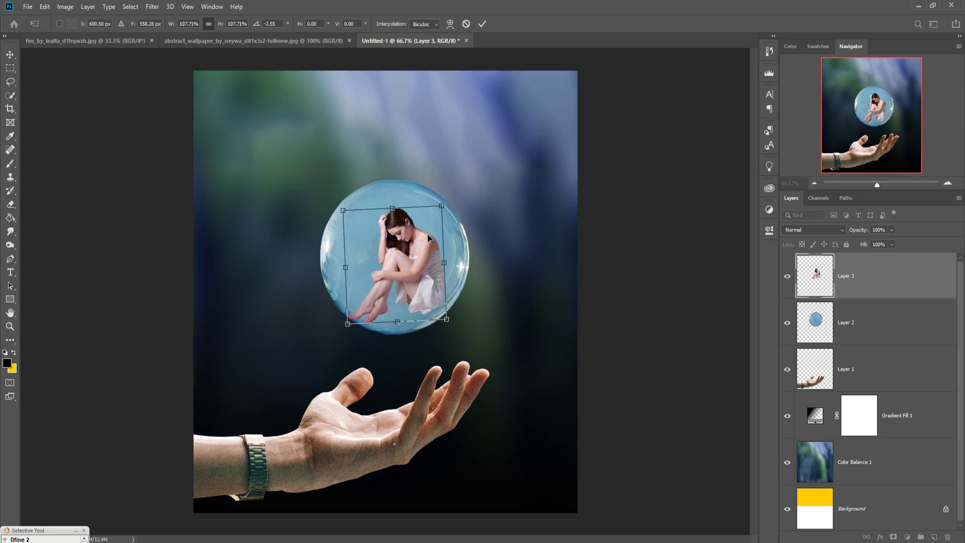
left_click_drag(415, 271, 424, 273)
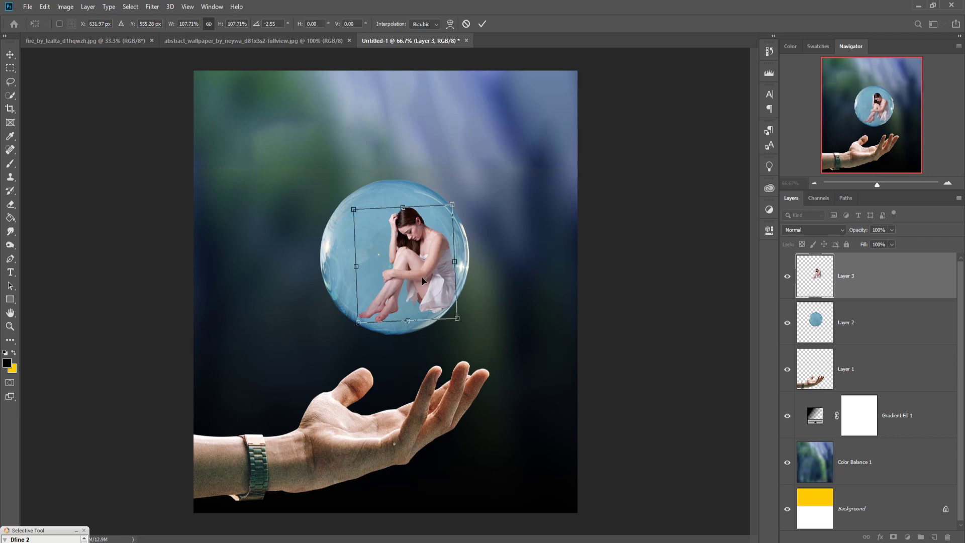
left_click_drag(419, 282, 417, 284)
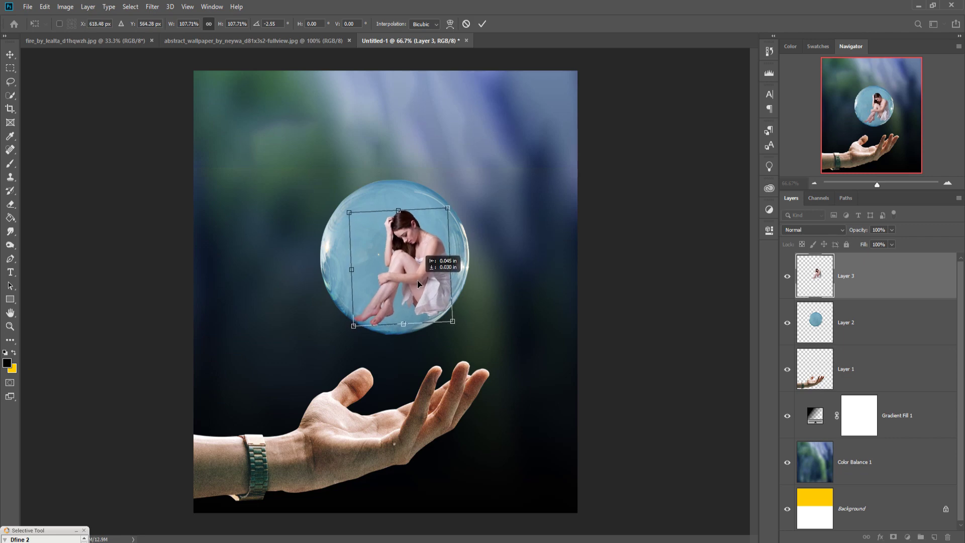
left_click(482, 24)
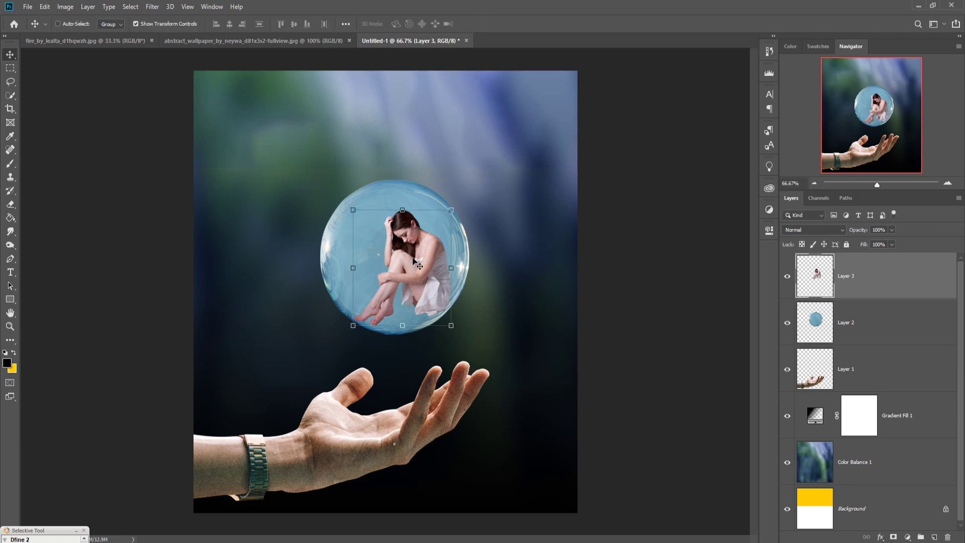
key("F9")
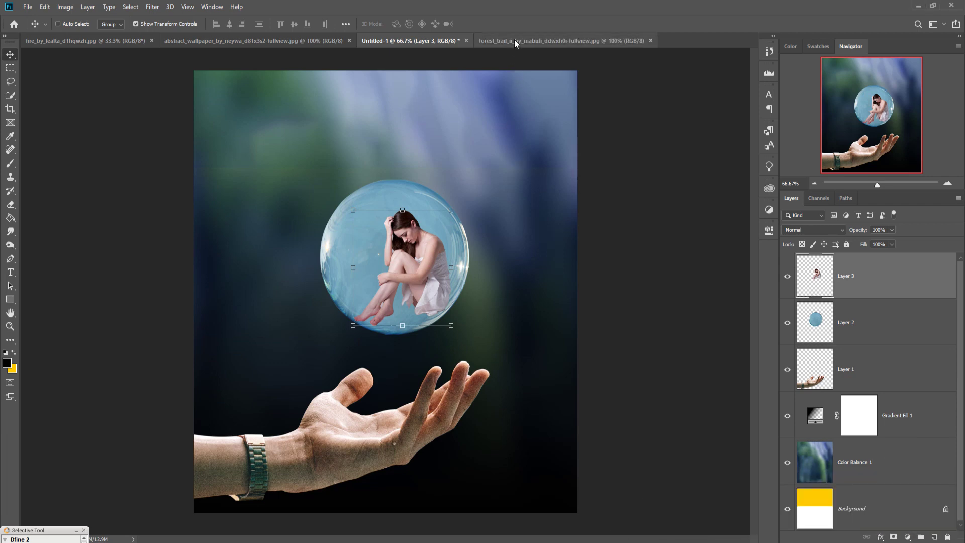
Copy a tall rectangle of the forest trail photo into the Untitled-1 composite
left_click(514, 39)
left_click(9, 69)
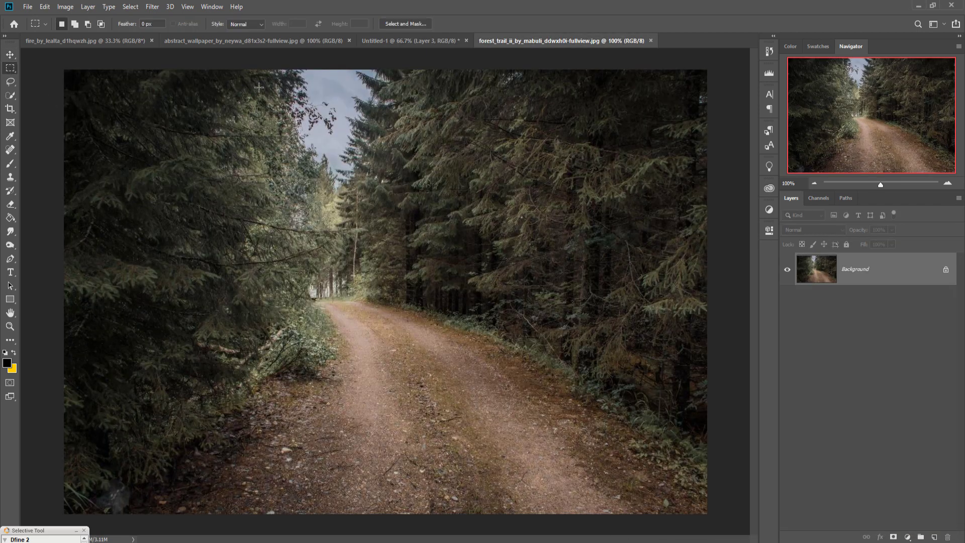
left_click_drag(179, 70, 533, 471)
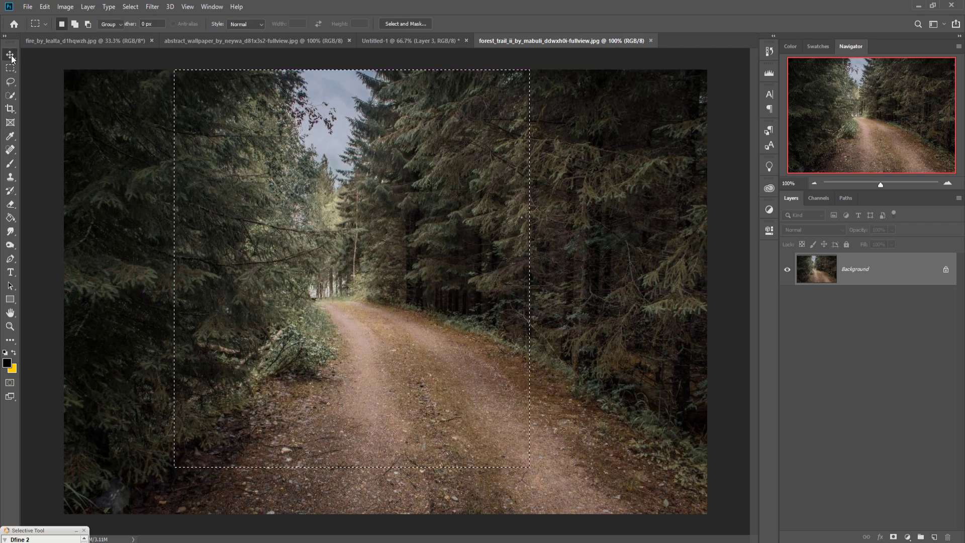
key("v")
left_click_drag(514, 41, 484, 75)
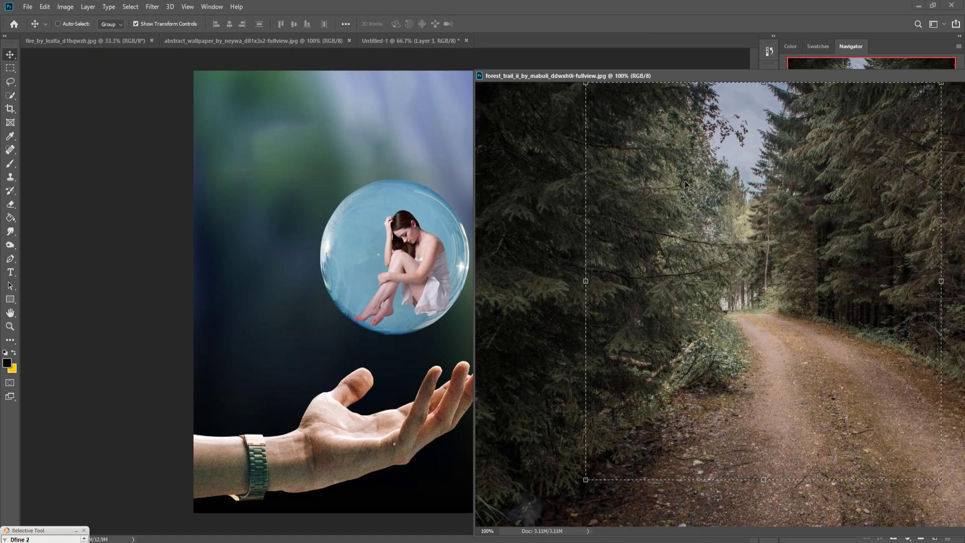
left_click_drag(685, 180, 344, 132)
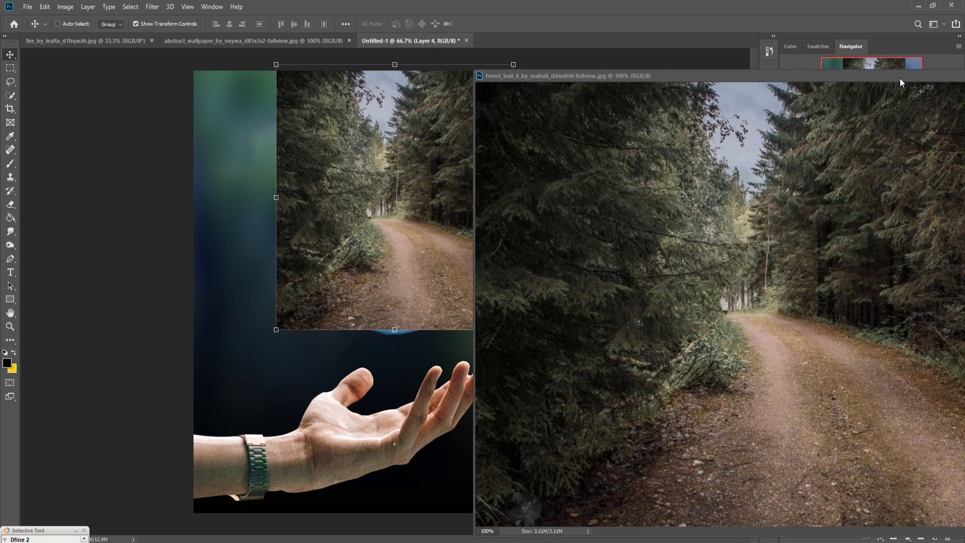
left_click_drag(900, 78, 548, 212)
left_click(725, 211)
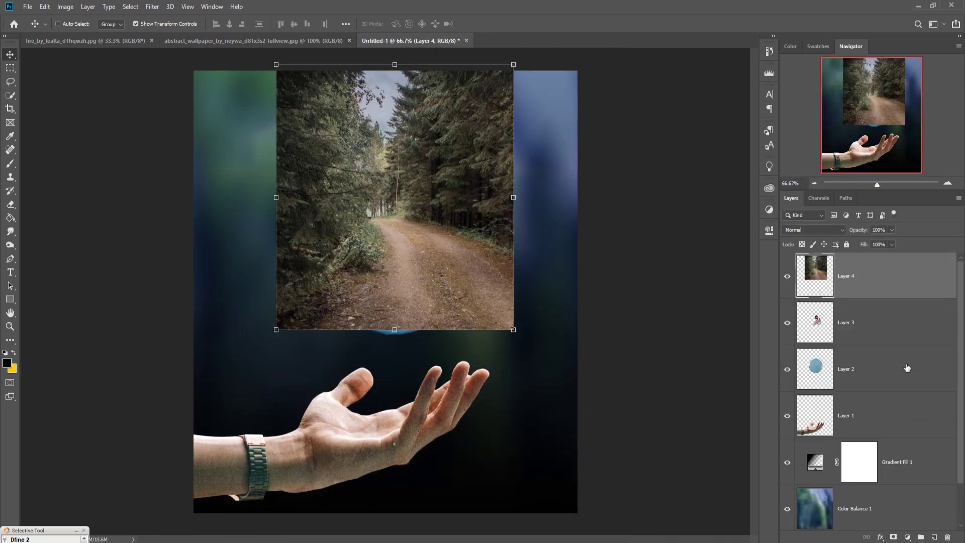
Place the forest layer below Gradient Fill 1 and scale it to about 175% to fill the canvas
left_click_drag(879, 294, 889, 480)
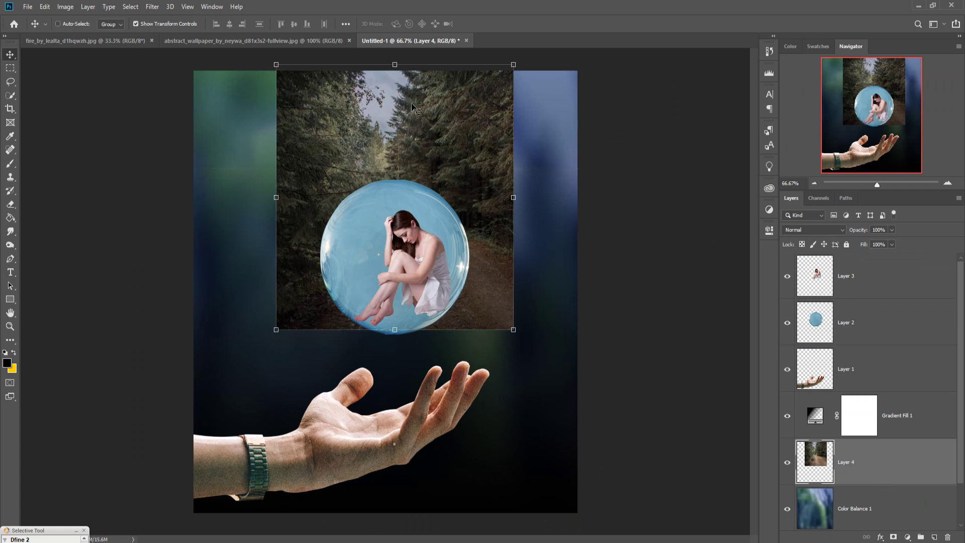
left_click_drag(411, 106, 328, 105)
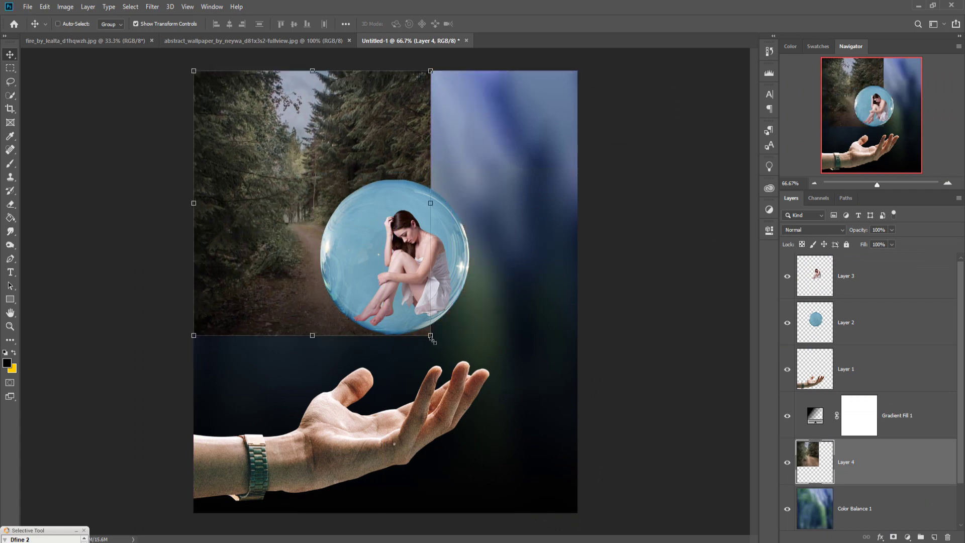
left_click_drag(430, 336, 610, 534)
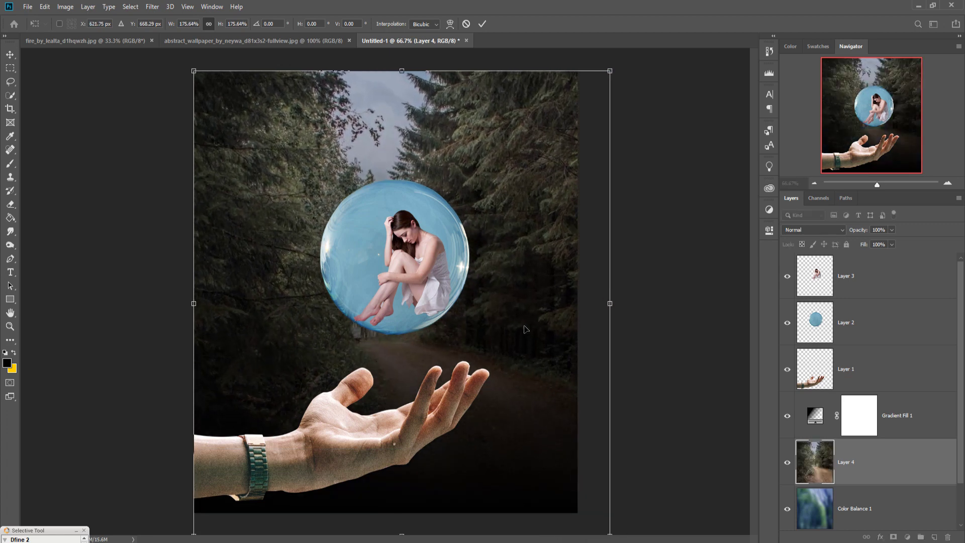
mouse_move(524, 329)
left_mouse_down()
mouse_move(517, 322)
mouse_move(526, 328)
left_mouse_up()
key("Up")
key("Up")
key("Up")
key("Up")
key("Up")
key("Up")
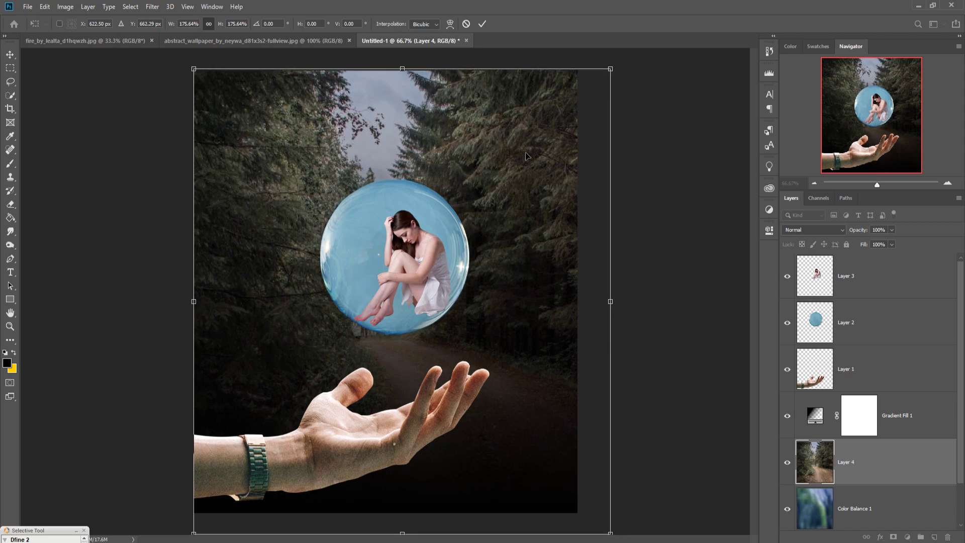
key("Up")
key("Up")
key("Up")
key("Up")
key("Up")
key("Up")
Apply a Gaussian Blur of about 13.9 pixels to the forest on Layer 4
left_click(482, 24)
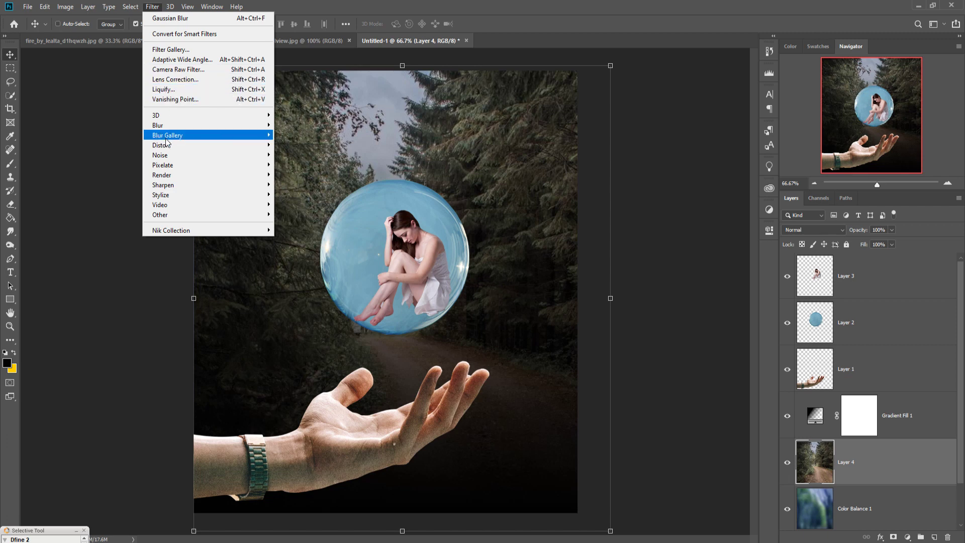
mouse_move(158, 125)
left_click(299, 165)
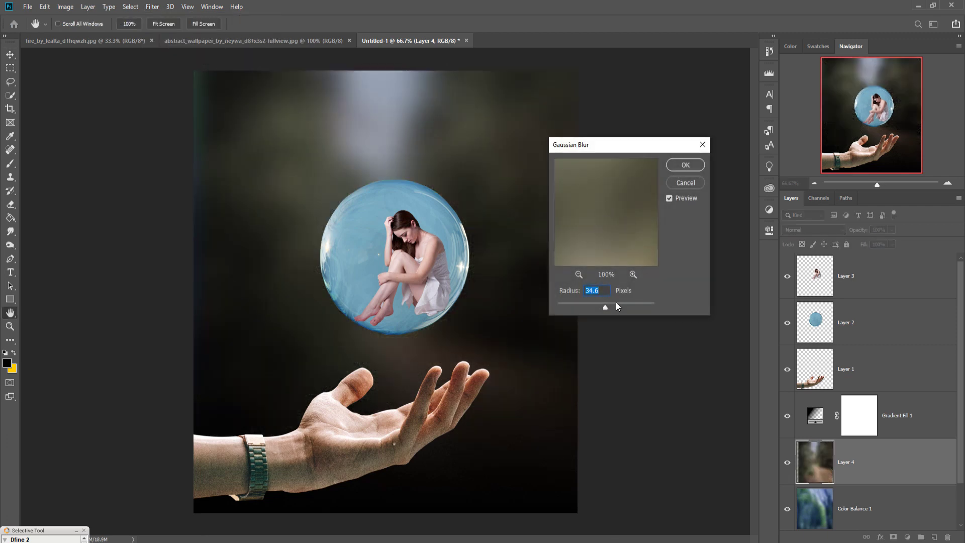
left_click_drag(605, 306, 597, 306)
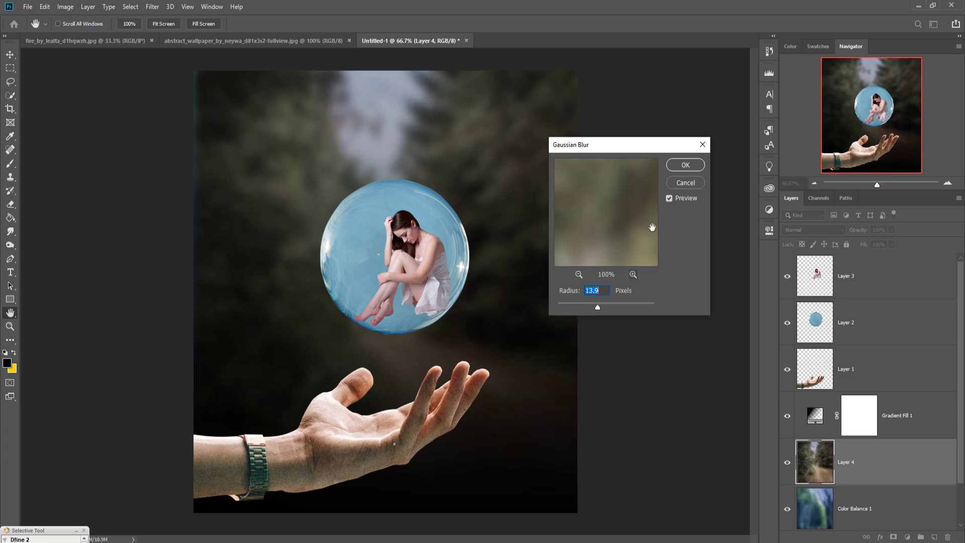
left_click(679, 165)
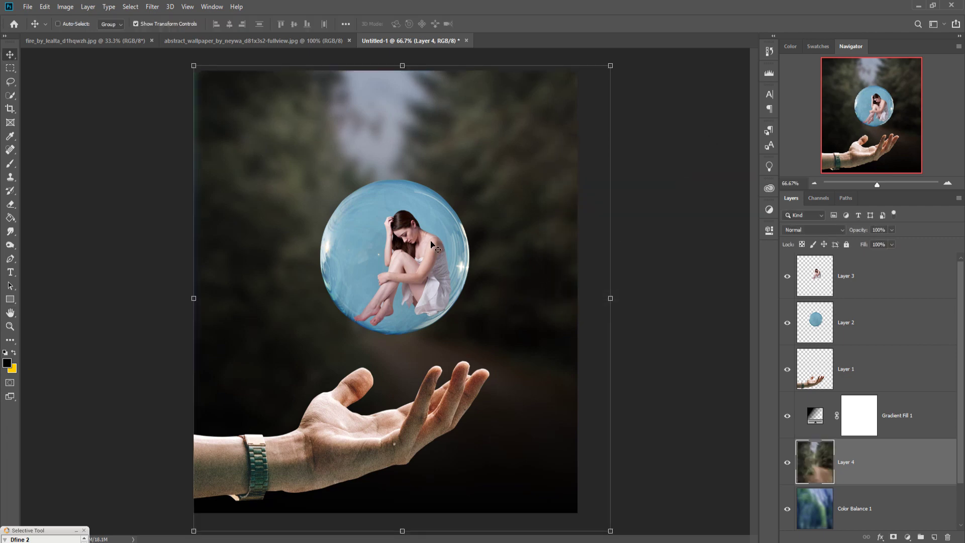
Lasso-select the tall flame in the fire_by_lealta photo and float its window
left_click(245, 40)
left_click(117, 40)
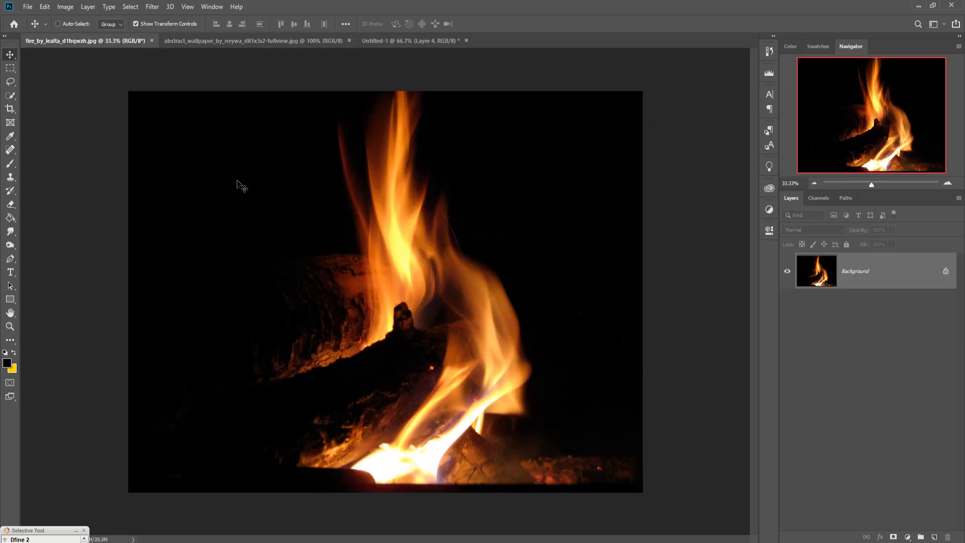
left_click(12, 83)
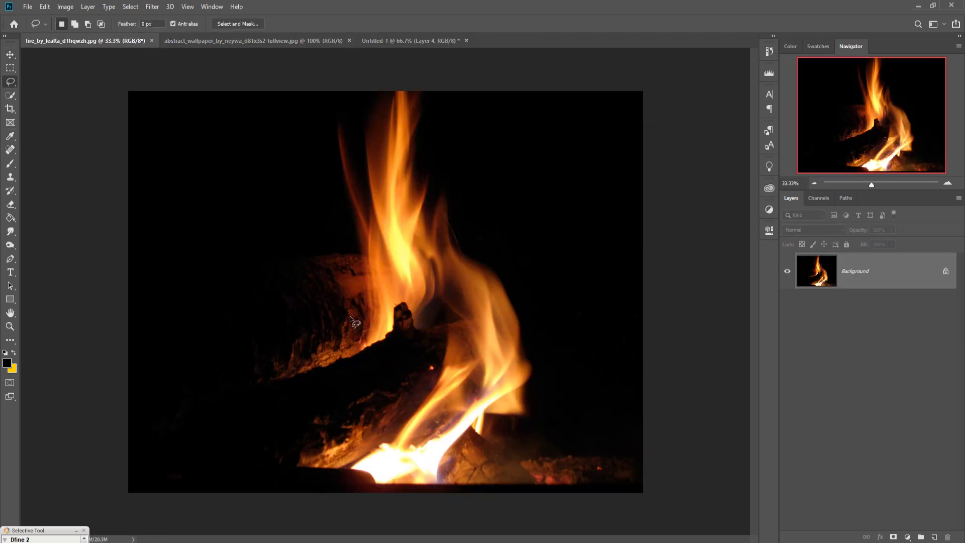
mouse_move(356, 318)
left_mouse_down()
mouse_move(361, 286)
mouse_move(332, 134)
mouse_move(342, 97)
mouse_move(430, 91)
mouse_move(450, 112)
mouse_move(448, 157)
mouse_move(478, 226)
mouse_move(518, 281)
mouse_move(545, 351)
mouse_move(542, 403)
mouse_move(494, 441)
left_mouse_up()
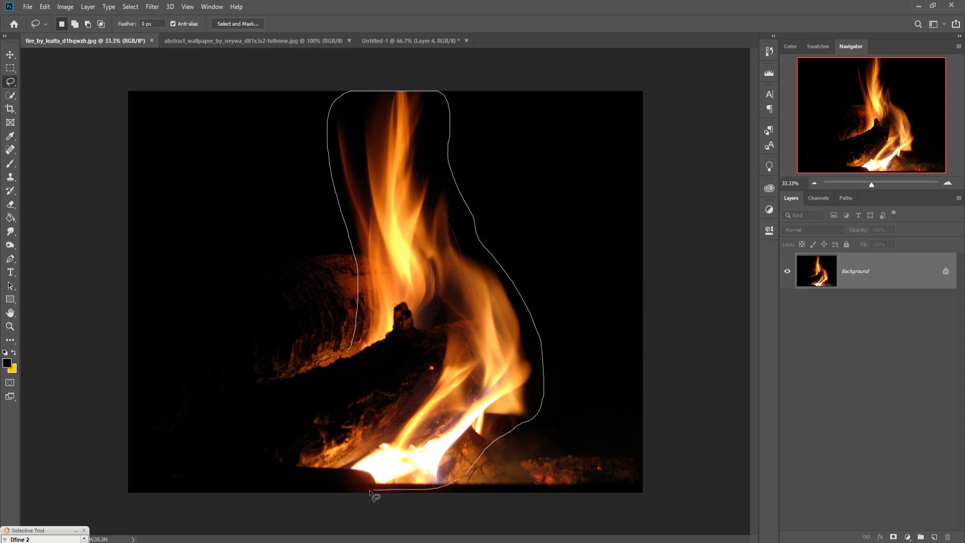
mouse_move(371, 442)
left_mouse_down()
mouse_move(404, 402)
mouse_move(428, 342)
mouse_move(366, 360)
mouse_move(347, 354)
left_mouse_up()
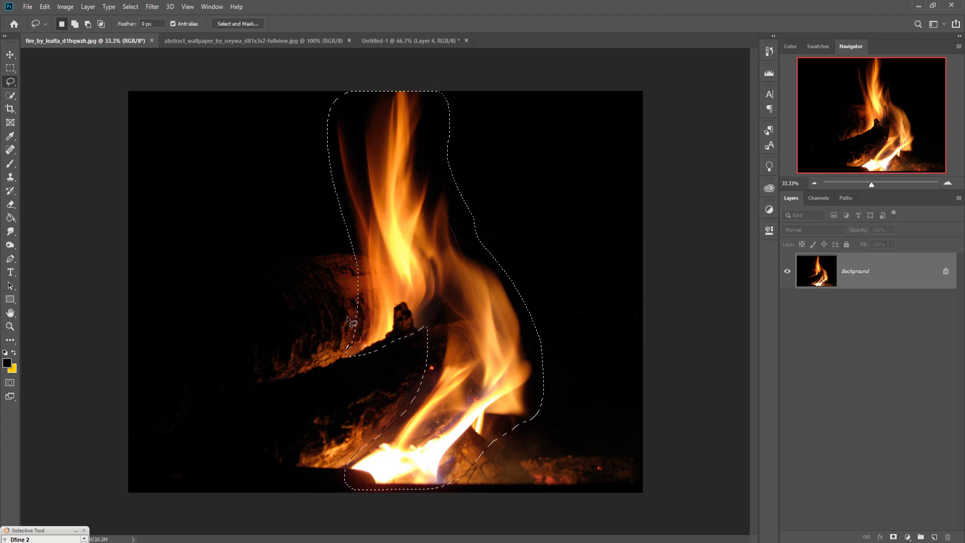
left_click(10, 54)
mouse_move(72, 44)
left_mouse_down()
mouse_move(71, 68)
mouse_move(526, 74)
left_mouse_up()
Copy the lassoed flame into Untitled-1 as Layer 5, scaled to about 27% over the bubble
left_click(272, 40)
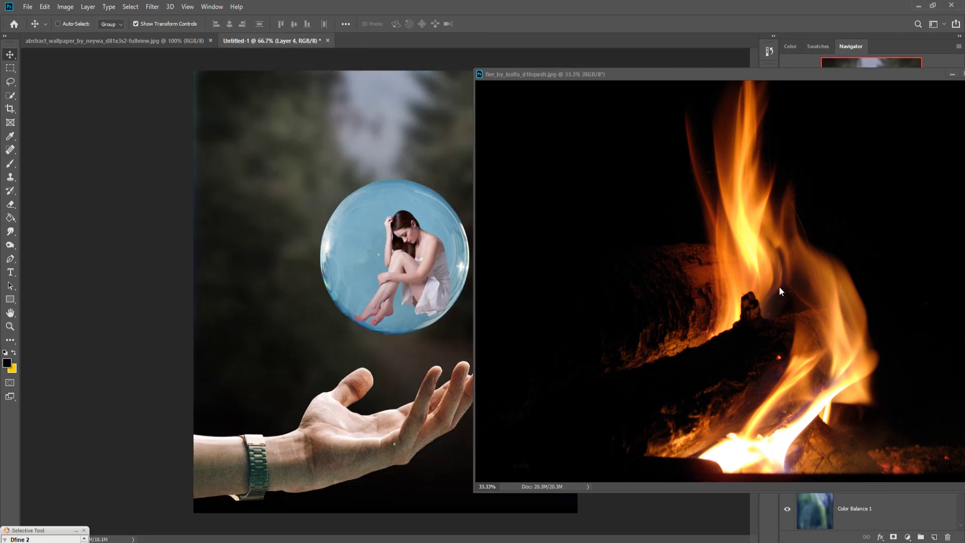
left_click_drag(771, 247, 412, 167)
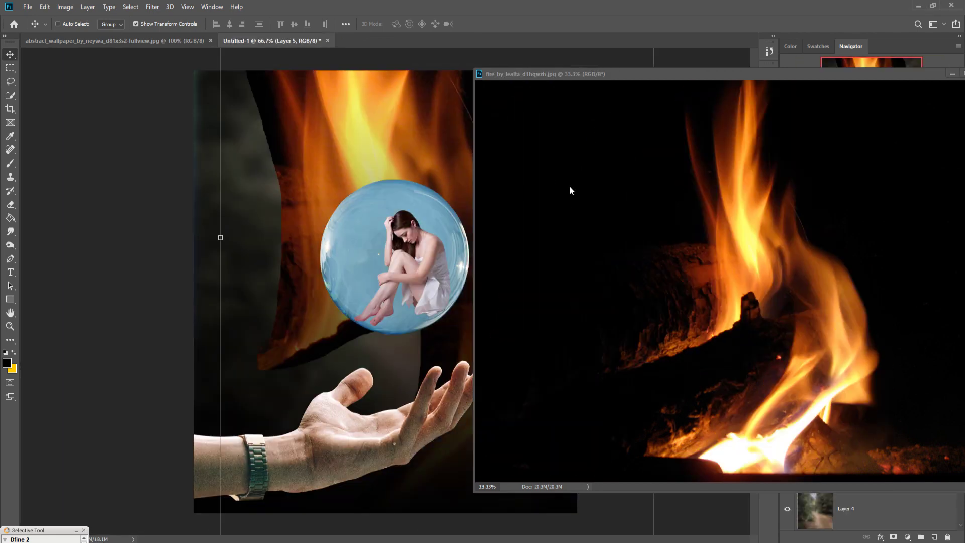
left_click(951, 74)
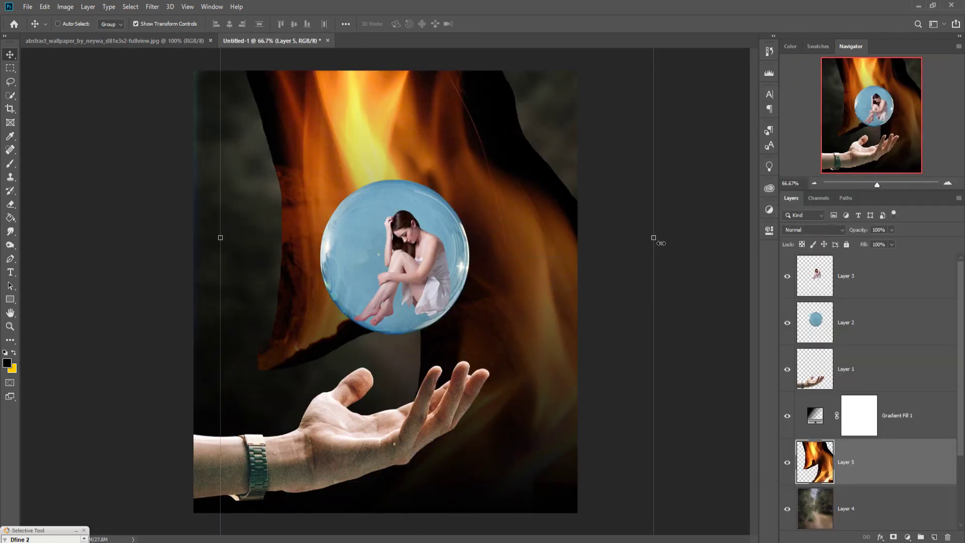
mouse_move(653, 237)
left_mouse_down()
mouse_move(597, 253)
mouse_move(338, 237)
left_mouse_up()
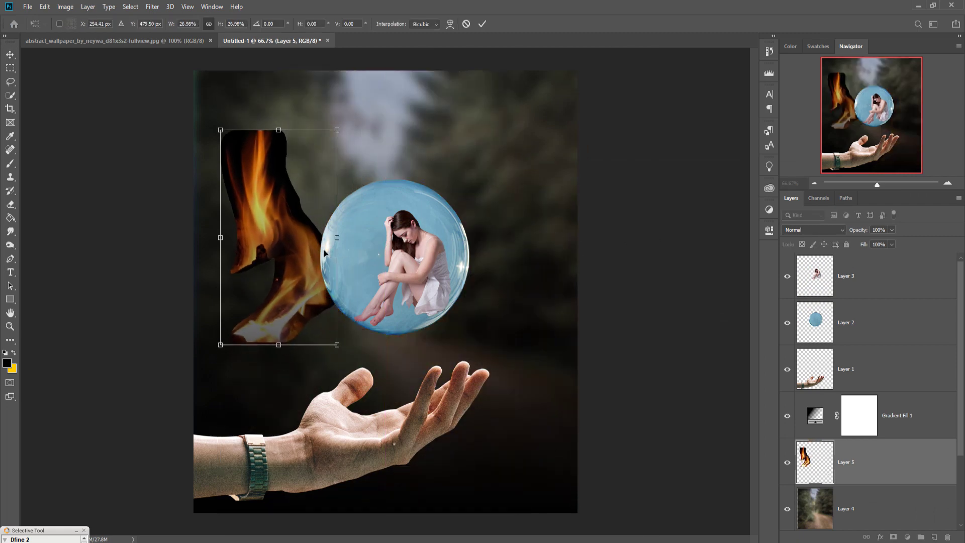
mouse_move(305, 276)
left_mouse_down()
mouse_move(459, 236)
mouse_move(451, 256)
left_mouse_up()
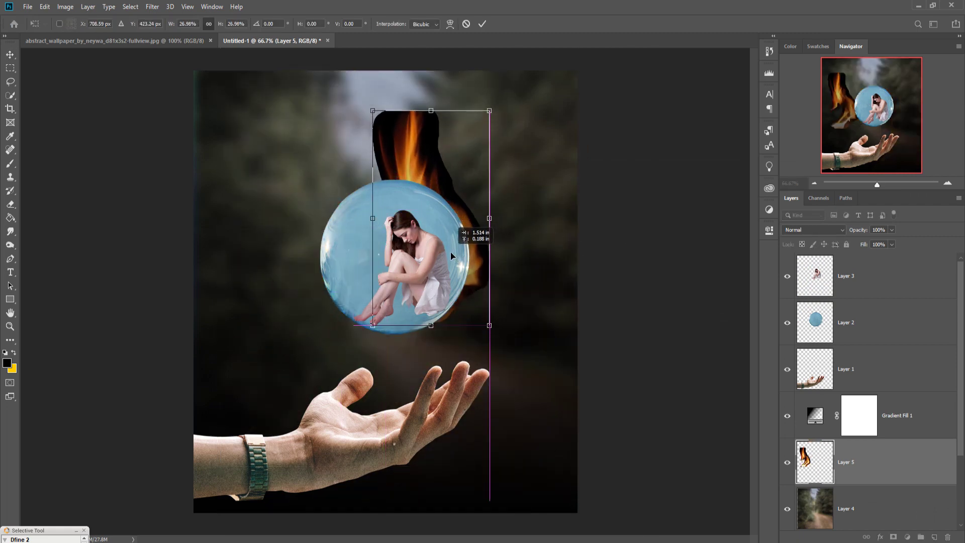
left_click(482, 26)
Move Layer 5 to the top of the stack and put the woman layer below the bubble
left_click_drag(880, 458, 867, 270)
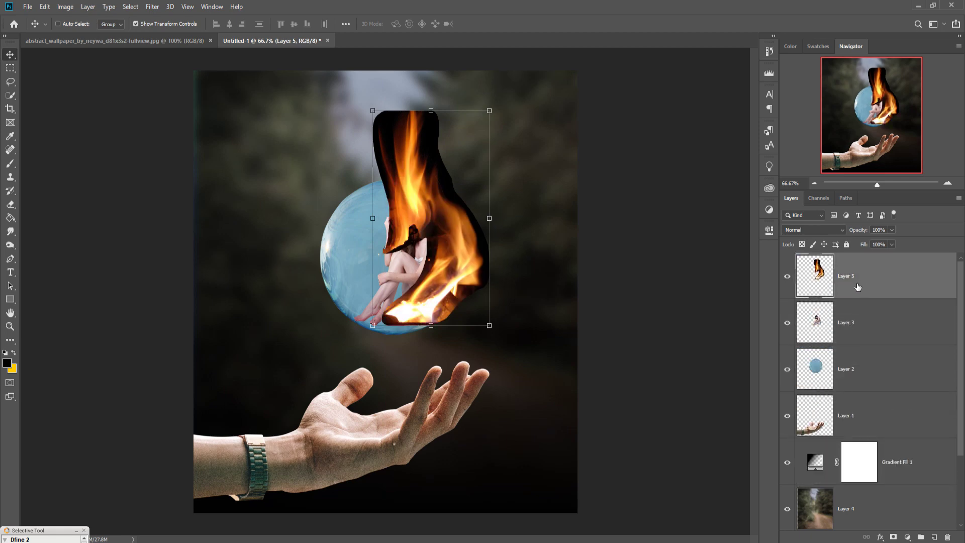
left_click(857, 333)
left_click_drag(857, 334, 869, 381)
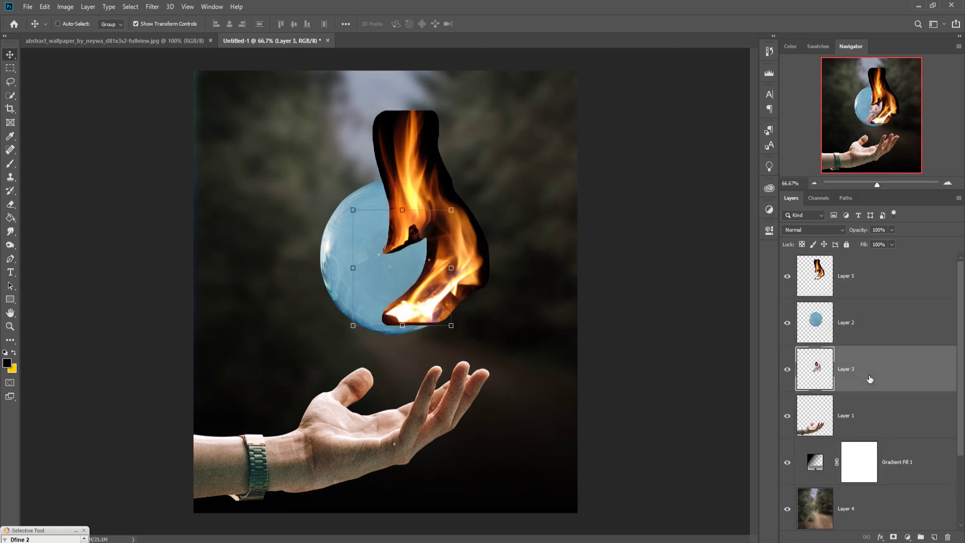
left_click(852, 328)
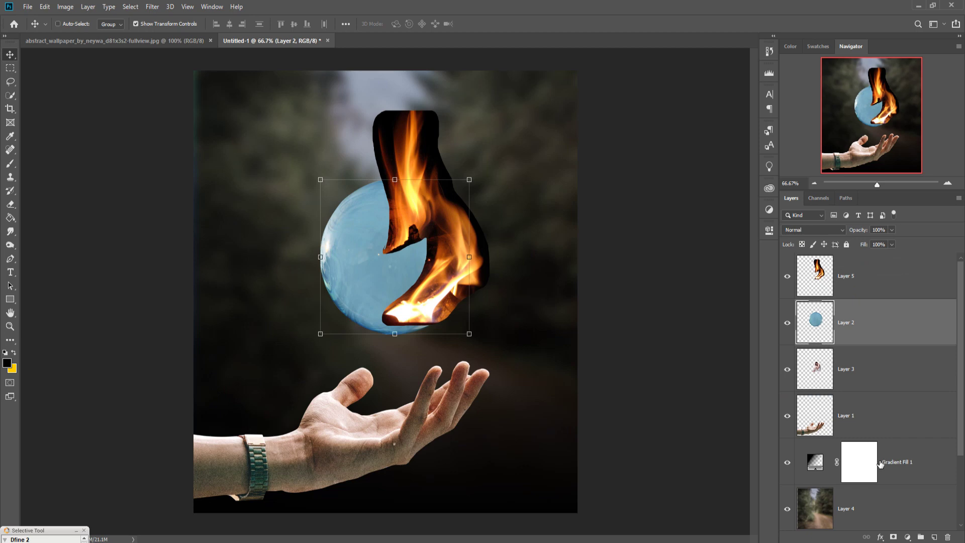
Hide Layer 5 and mask the bubble's centre with a 300 px, ~13% black brush
left_click(788, 275)
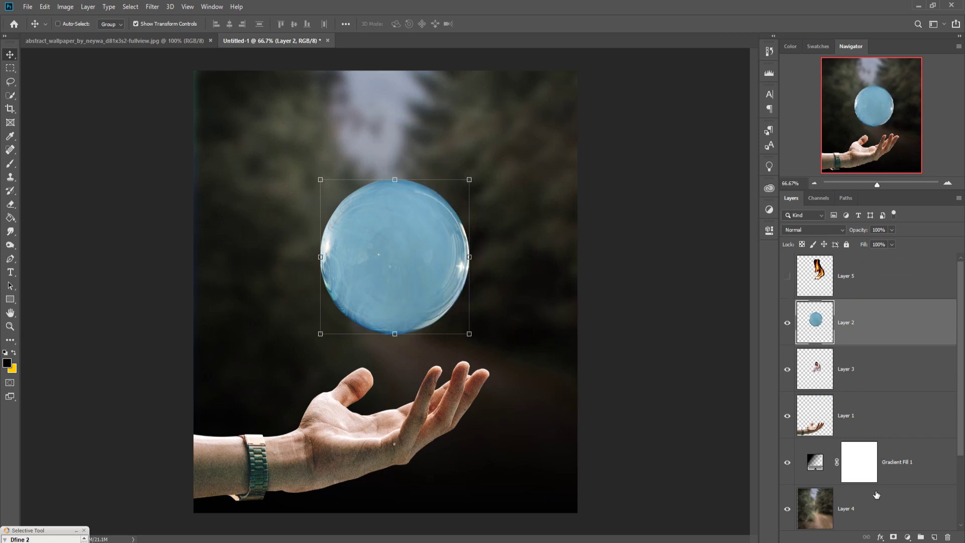
left_click(893, 537)
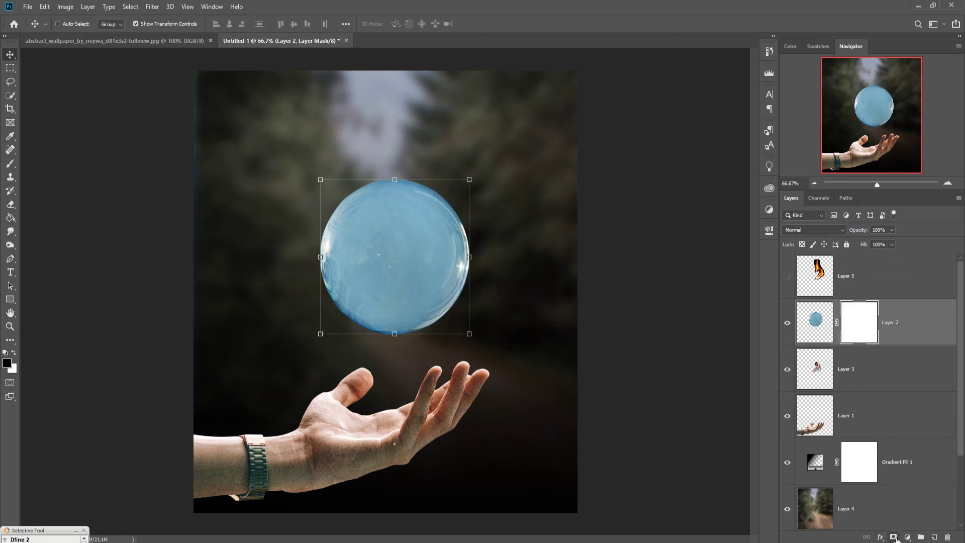
key("b")
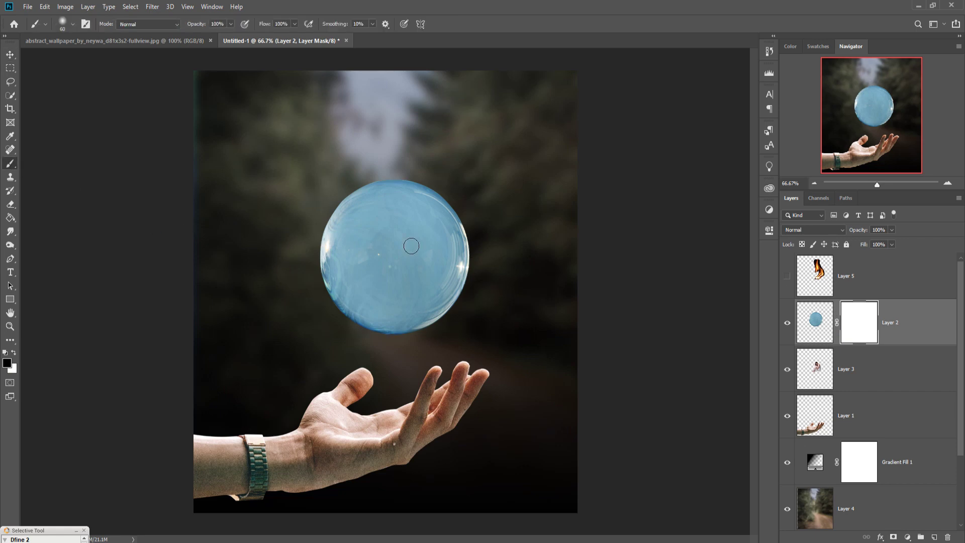
key("bracketright")
key("bracketright")
key("bracketright")
key("bracketright")
key("bracketright")
key("bracketright")
key("bracketright")
key("bracketright")
left_click(231, 24)
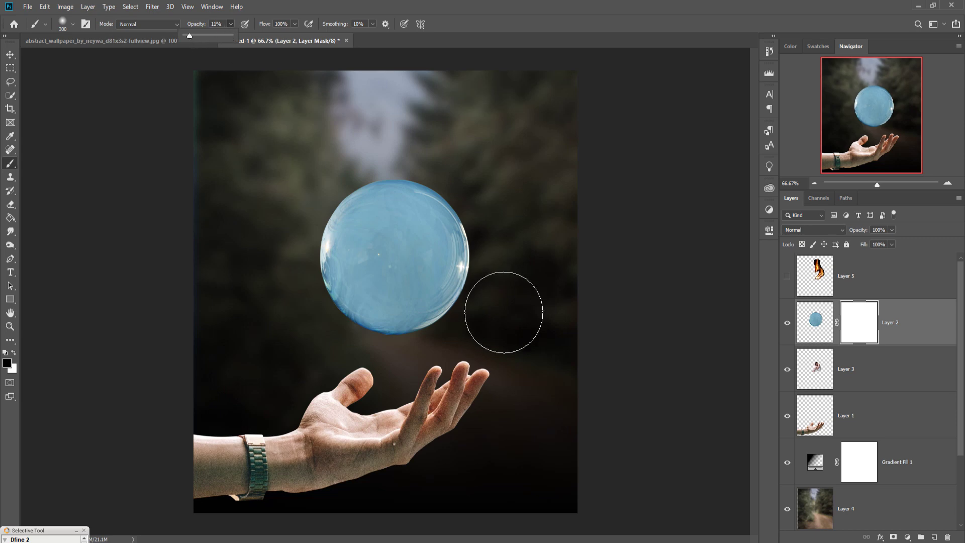
mouse_move(504, 308)
left_mouse_down()
mouse_move(458, 248)
mouse_move(431, 302)
mouse_move(447, 311)
mouse_move(431, 302)
mouse_move(426, 322)
mouse_move(402, 301)
mouse_move(431, 323)
mouse_move(473, 312)
mouse_move(451, 279)
mouse_move(463, 285)
mouse_move(470, 273)
mouse_move(388, 302)
mouse_move(427, 291)
mouse_move(436, 266)
mouse_move(457, 290)
mouse_move(469, 286)
mouse_move(434, 319)
mouse_move(453, 306)
mouse_move(455, 284)
mouse_move(429, 273)
left_mouse_up()
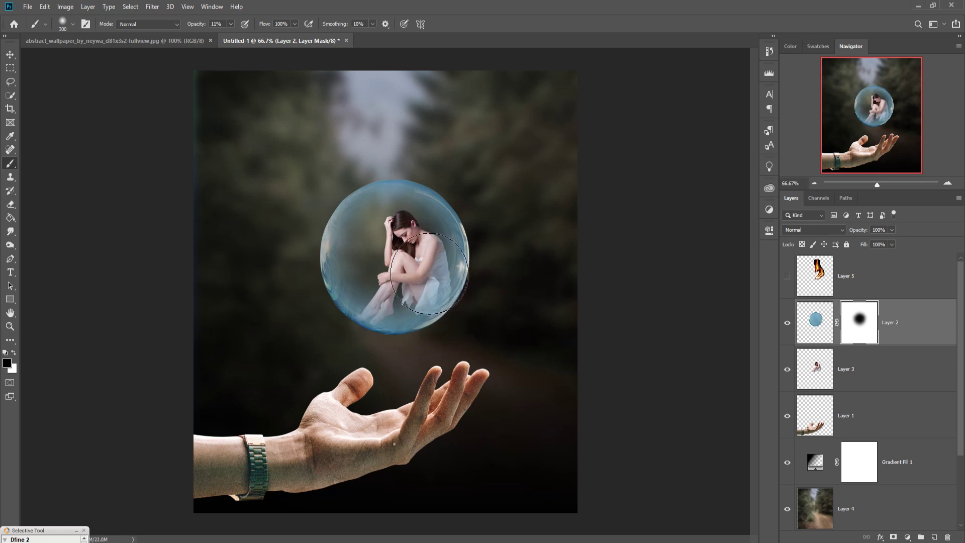
Target the bubble layer's pixels instead of its mask, undoing an accidental extra mask
left_click(11, 55)
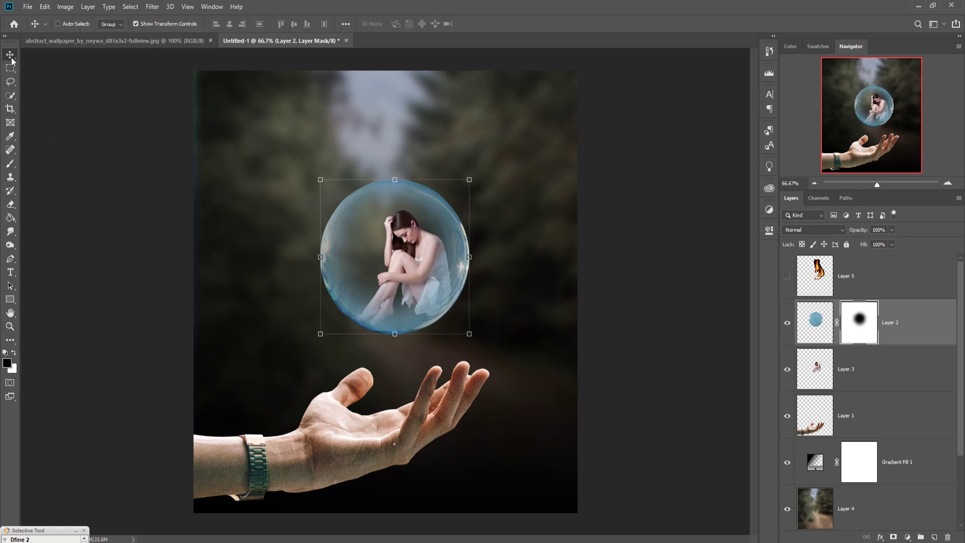
left_click(817, 328)
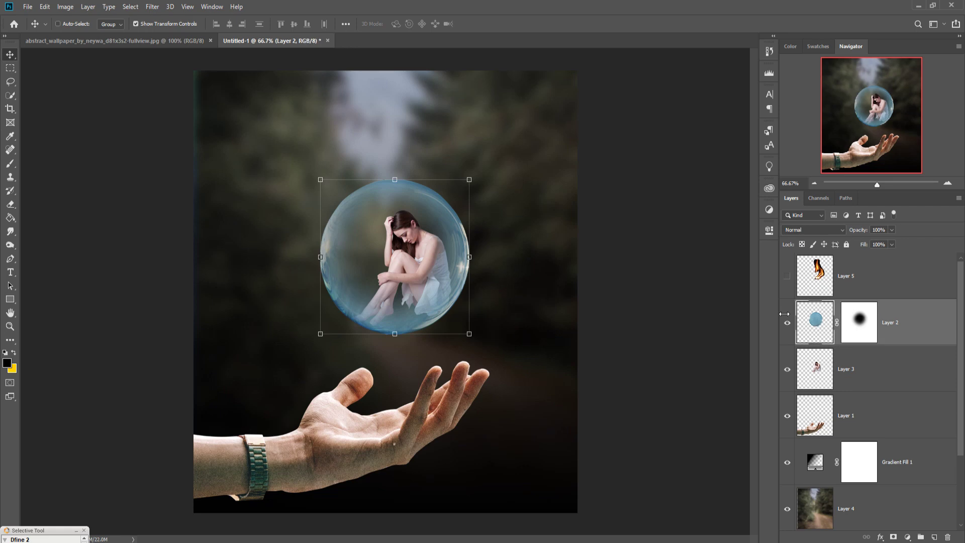
left_click(153, 6)
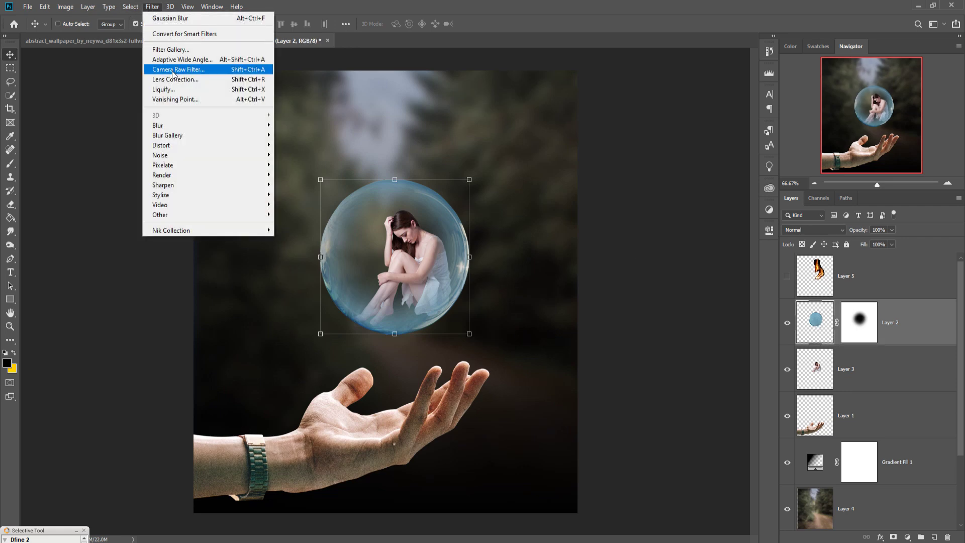
left_click(902, 307)
left_click(894, 537)
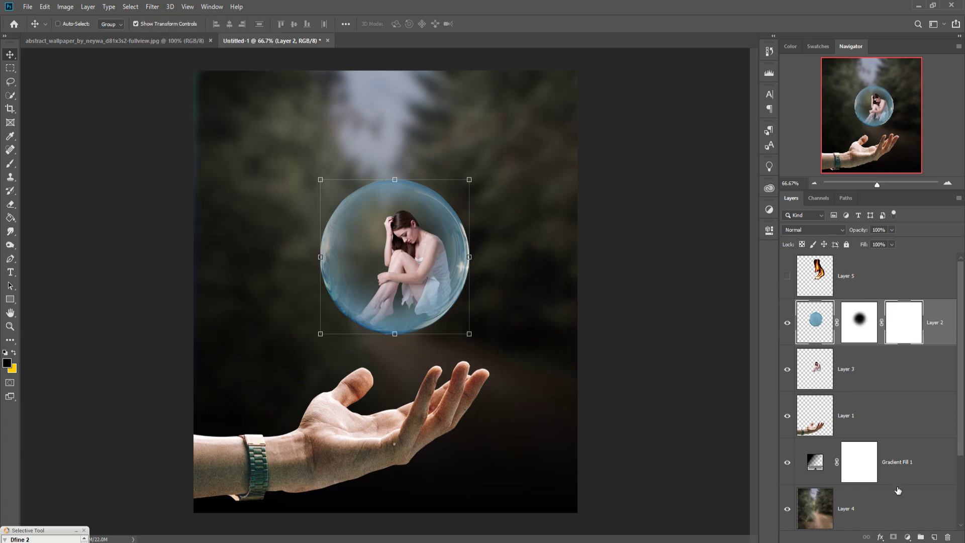
key("ctrl+z")
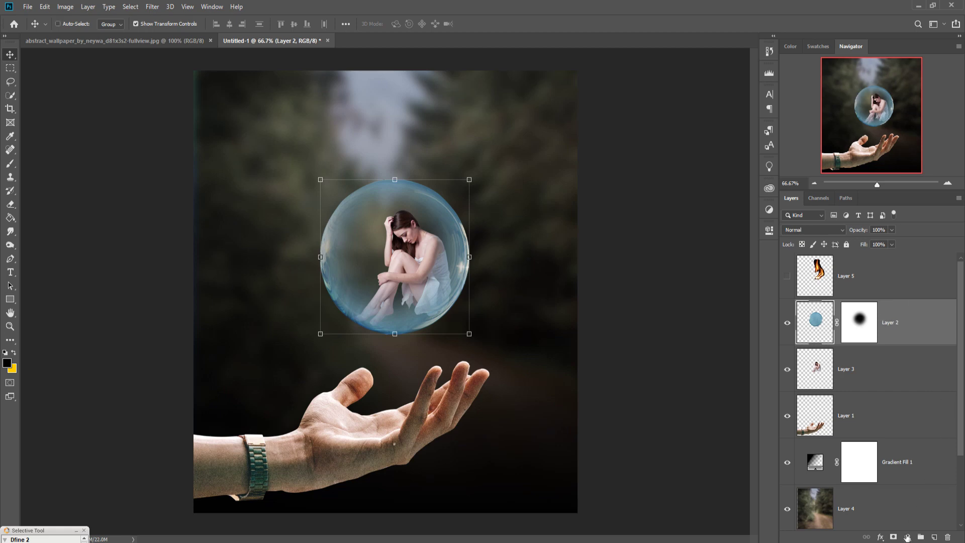
Add a Hue/Saturation adjustment clipped to the bubble with Hue -155 and Saturation +47
left_click(907, 537)
left_click(908, 436)
left_click(689, 406)
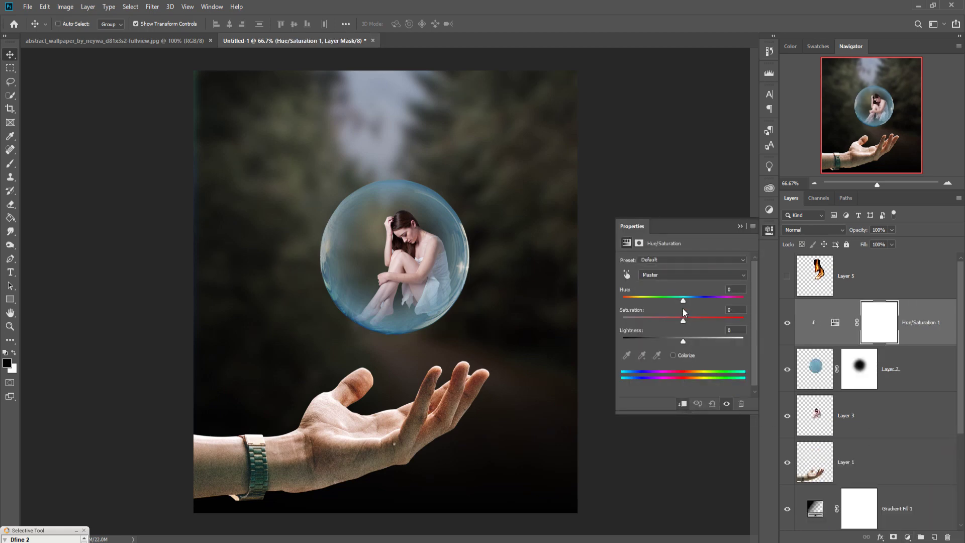
left_click_drag(683, 298, 634, 297)
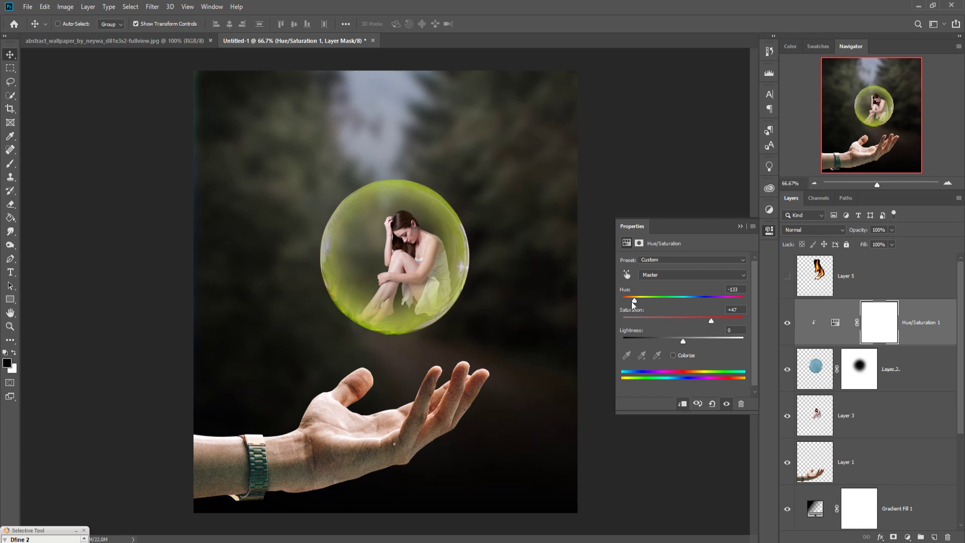
left_click_drag(634, 300, 629, 300)
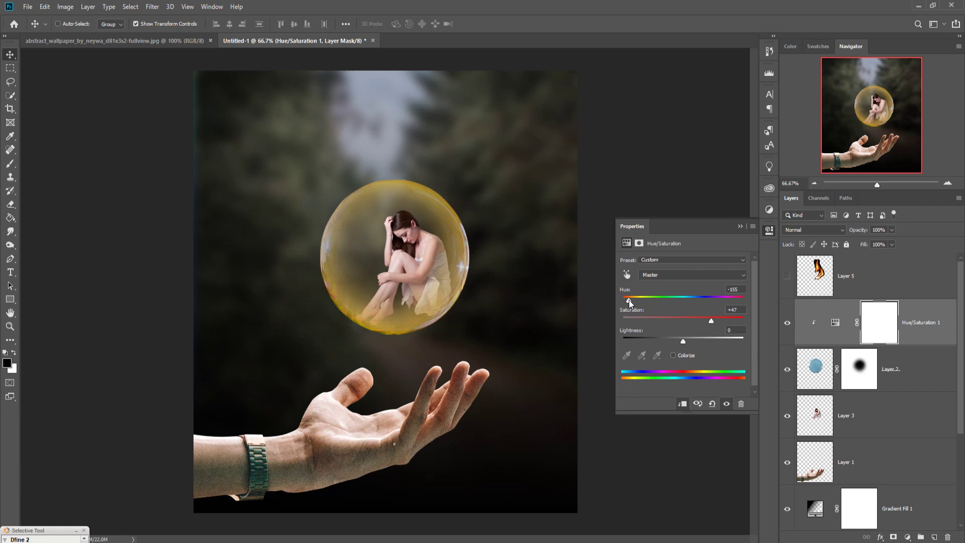
left_click(740, 227)
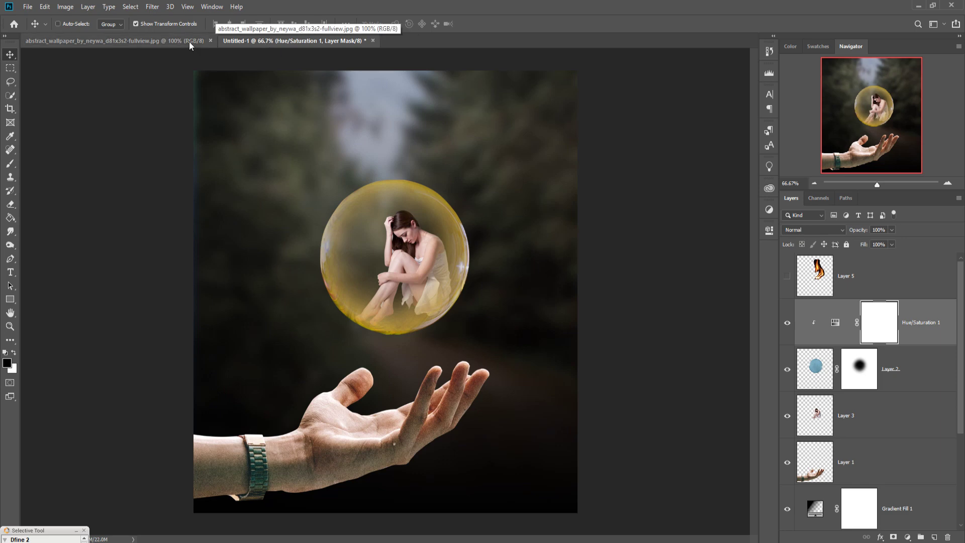
Show Layer 5 again and set its blend mode to Screen
left_click(788, 276)
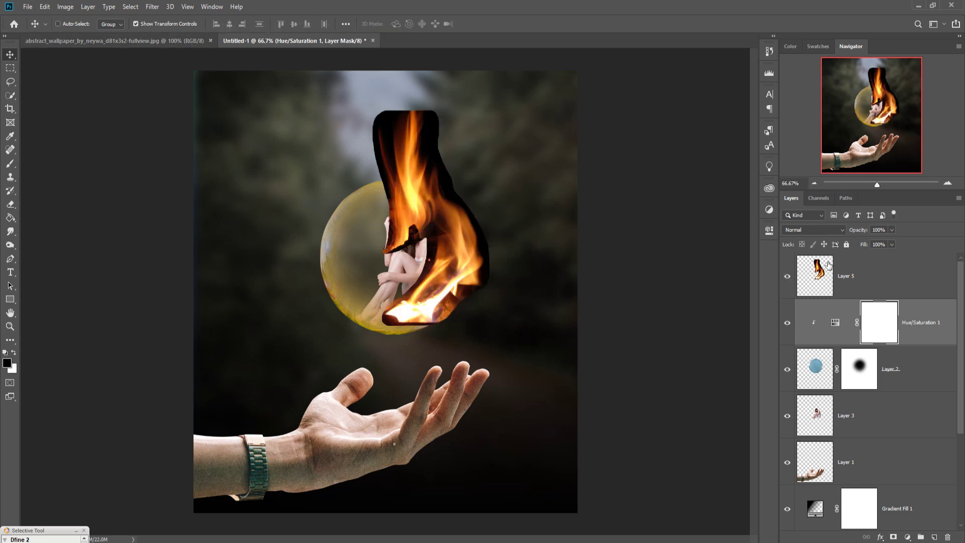
left_click(824, 232)
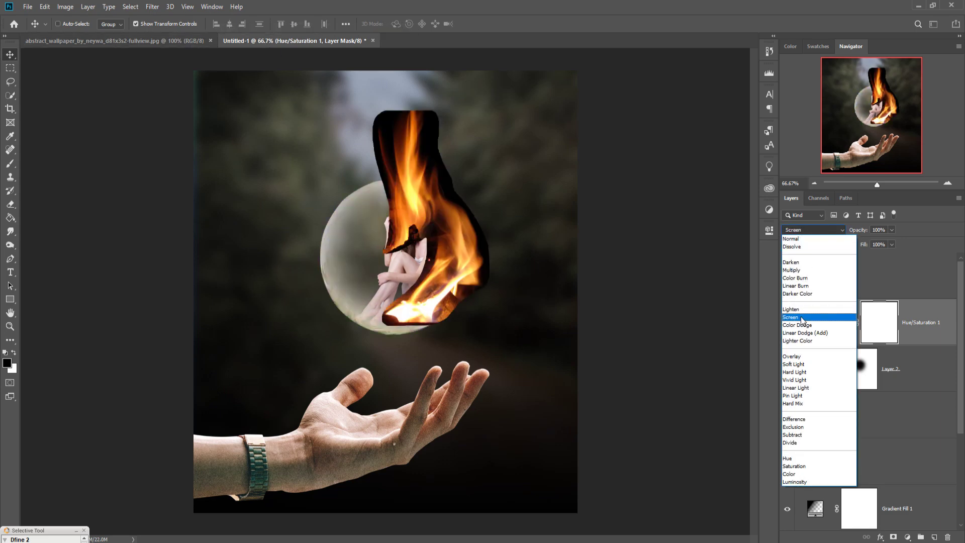
left_click(711, 248)
left_click(839, 281)
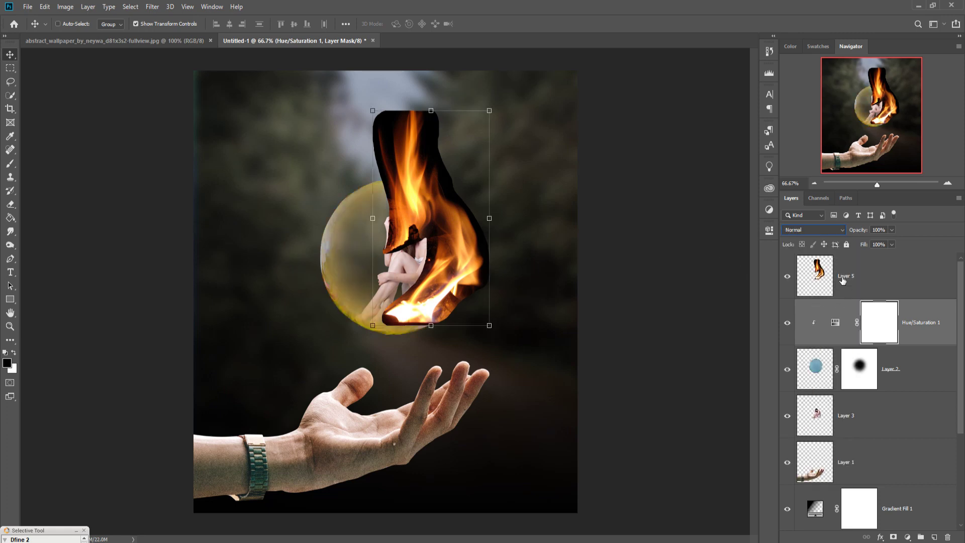
left_click(824, 230)
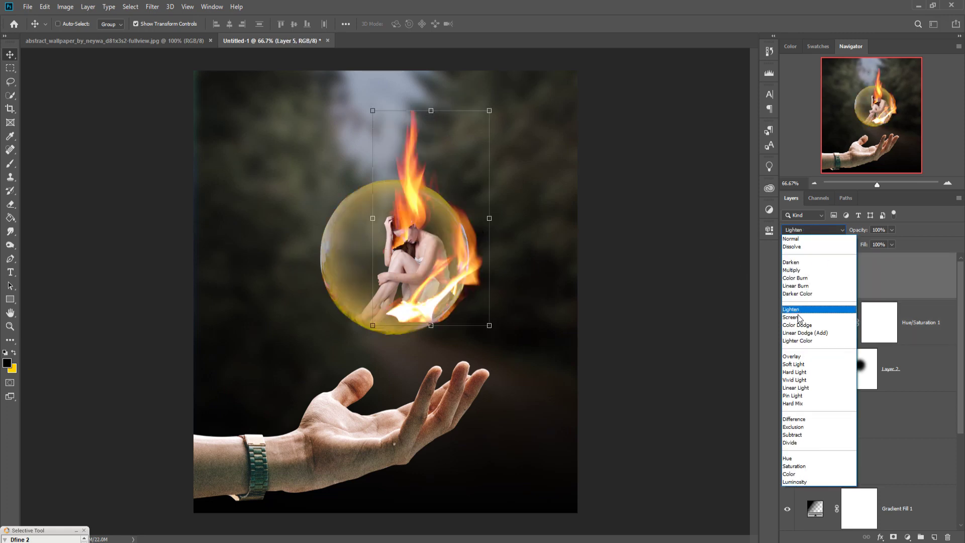
left_click(798, 318)
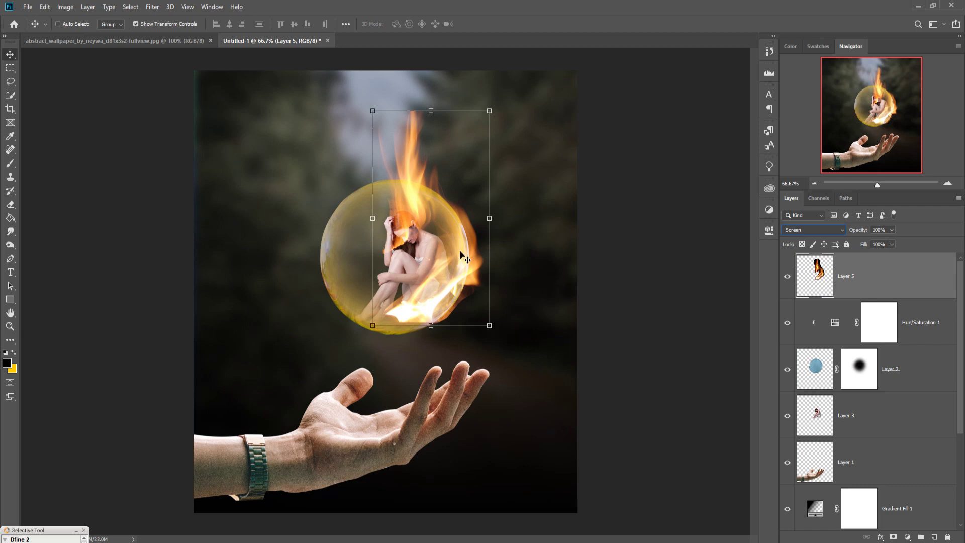
Enlarge the flames to about 131% and reposition them over the bubble
left_click_drag(462, 270, 474, 278)
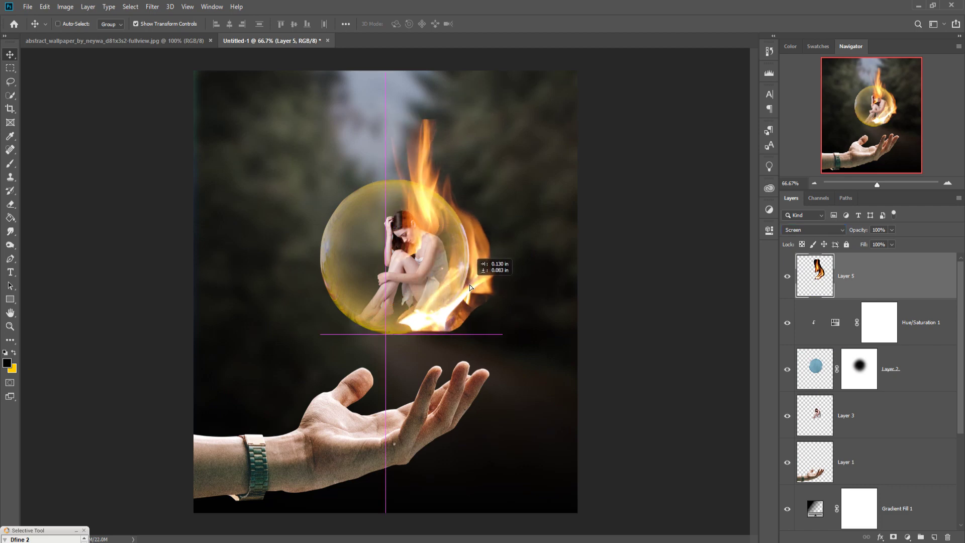
left_click_drag(447, 124, 448, 56)
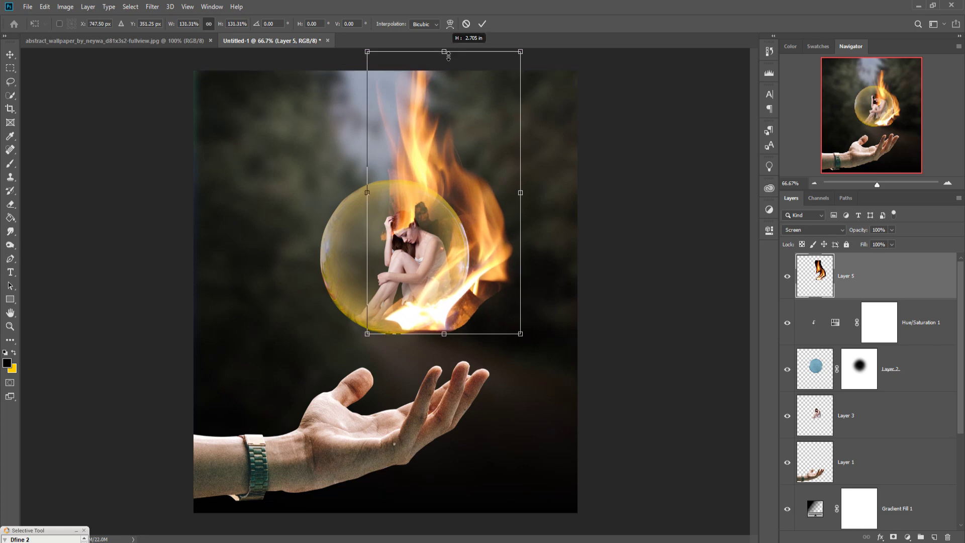
left_click_drag(467, 260, 452, 270)
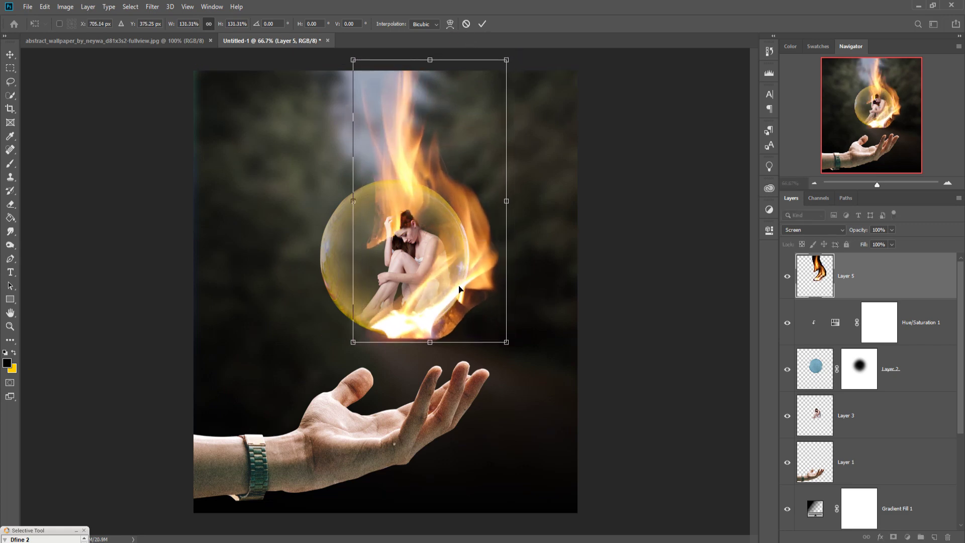
left_click(482, 23)
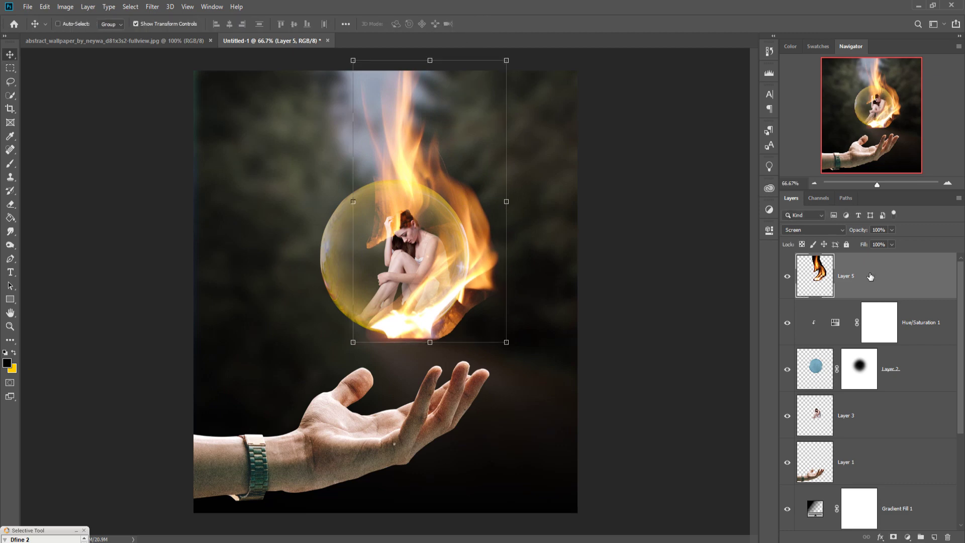
Mask out Layer 5's flames over the woman and the dark lower-right chunk with a 41% brush
left_click(893, 537)
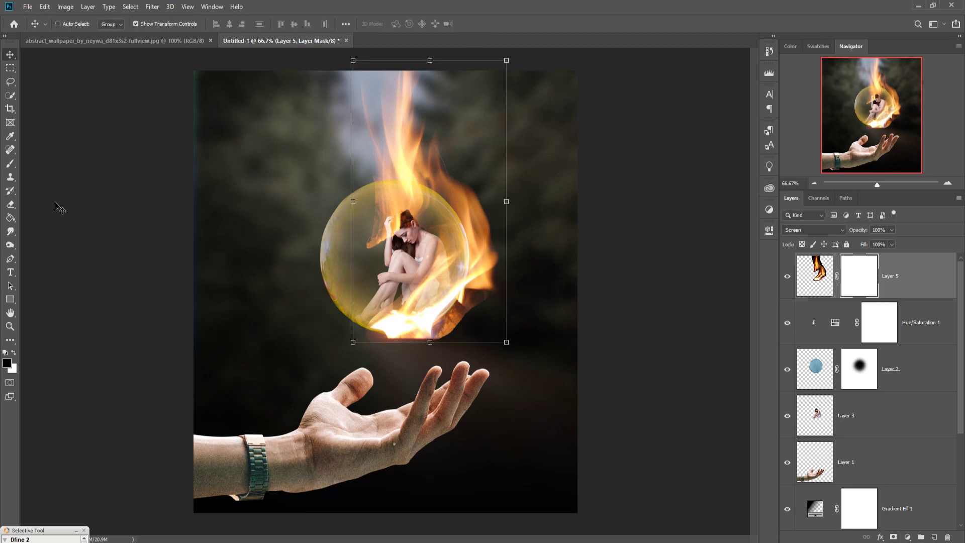
left_click(10, 164)
left_click_drag(416, 291, 380, 243)
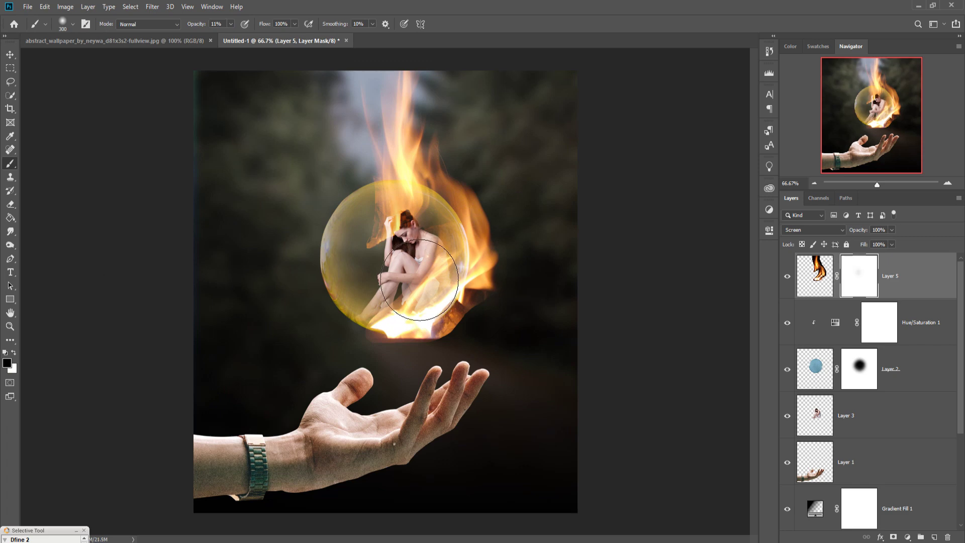
left_click(230, 24)
left_click_drag(243, 38, 245, 38)
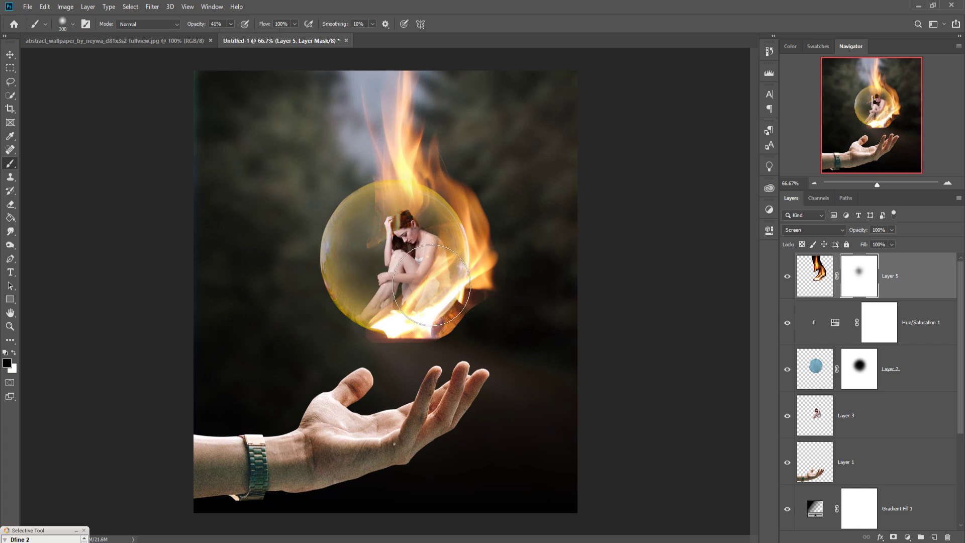
mouse_move(429, 297)
left_mouse_down()
mouse_move(400, 258)
mouse_move(428, 341)
mouse_move(402, 324)
left_mouse_up()
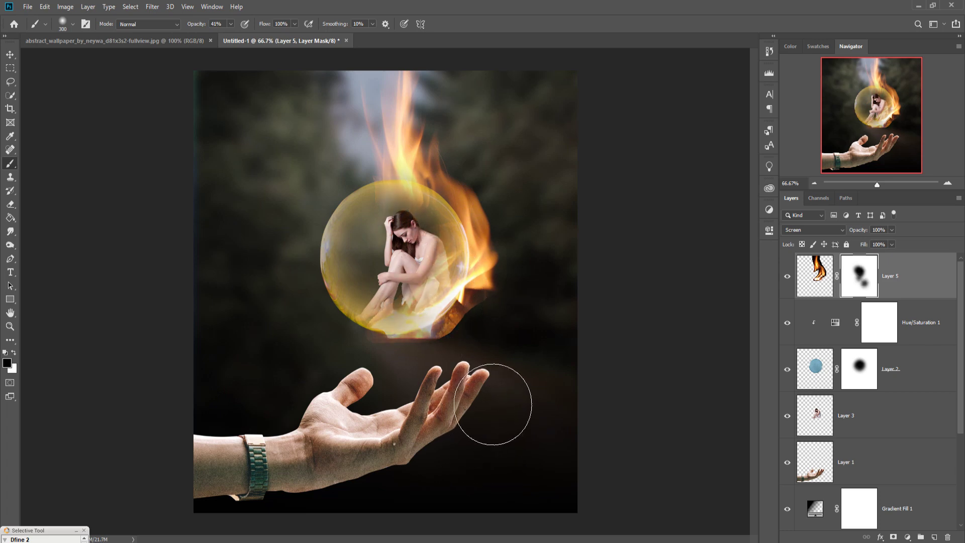
key("bracketleft")
key("bracketleft")
mouse_move(485, 372)
left_mouse_down()
mouse_move(478, 364)
mouse_move(463, 383)
mouse_move(441, 388)
mouse_move(437, 366)
mouse_move(415, 392)
left_mouse_up()
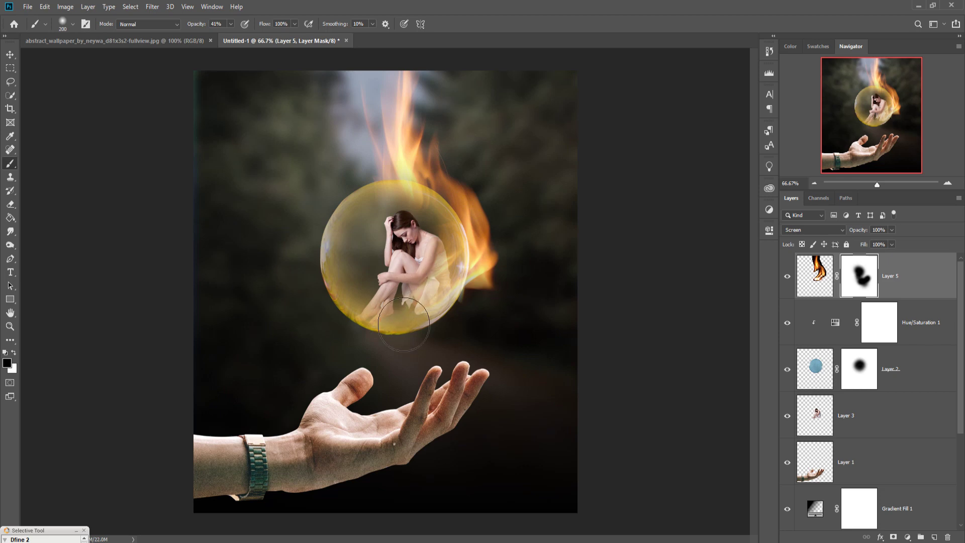
left_click(11, 55)
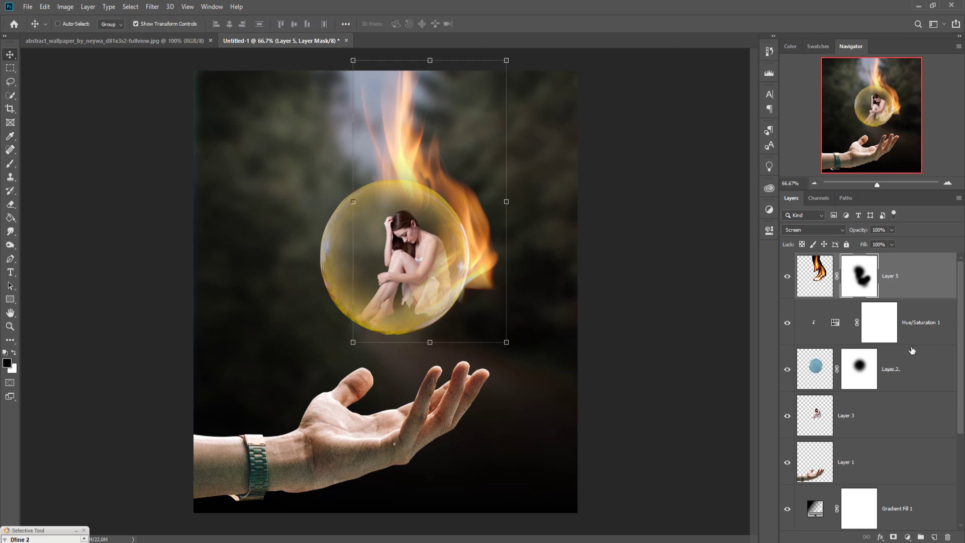
Duplicate Layer 5, flip the copy horizontally, and move it to the bubble's left side
right_click(904, 285)
left_click(779, 158)
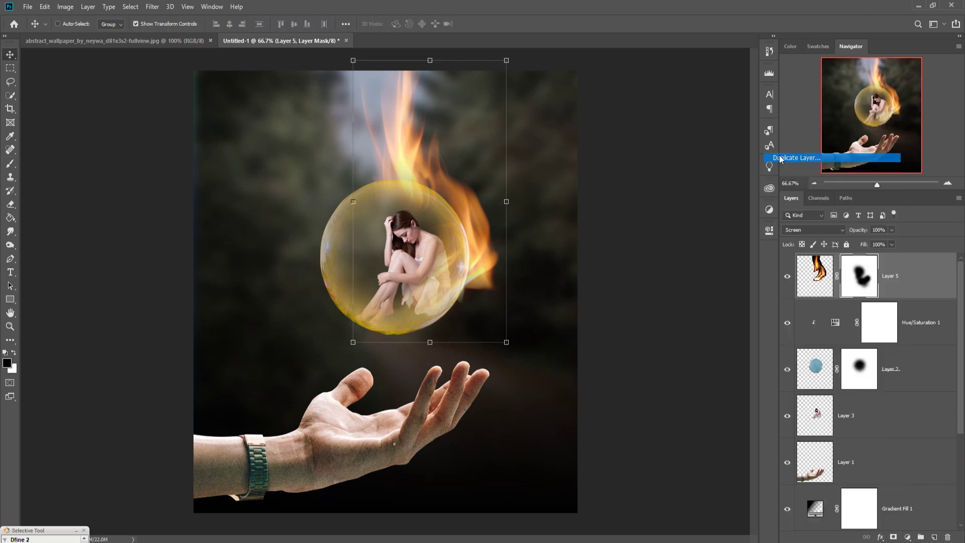
key("Return")
left_click(44, 7)
mouse_move(98, 245)
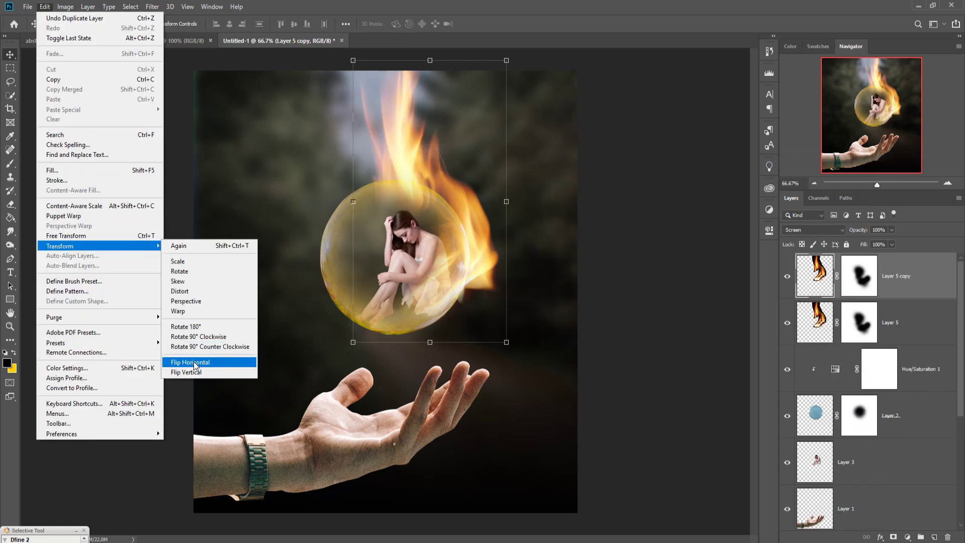
left_click(190, 362)
mouse_move(457, 149)
left_mouse_down()
mouse_move(380, 144)
mouse_move(376, 153)
left_mouse_up()
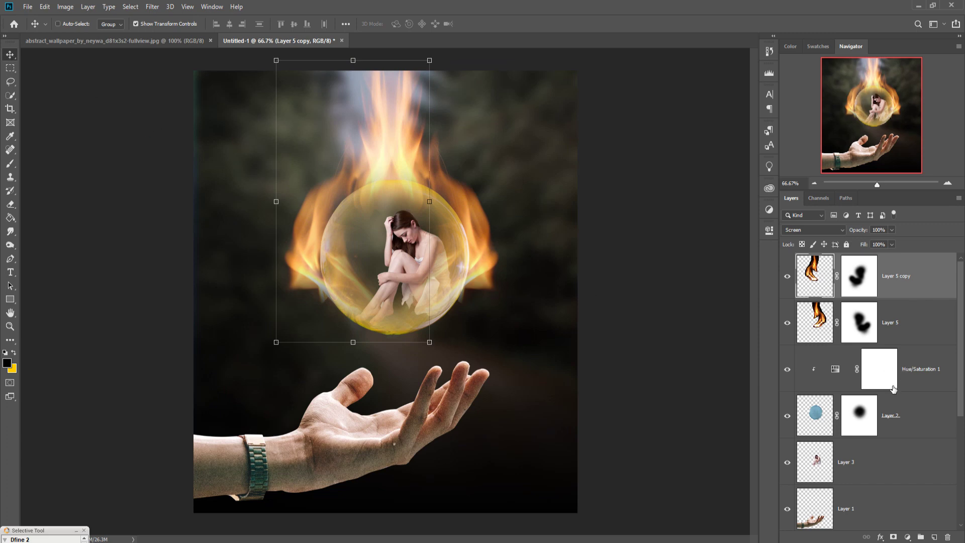
left_click(909, 431)
Add a Color Balance adjustment above background Layer 4 with Cyan -21 and Blue +74
scroll(910, 426, "down", 2)
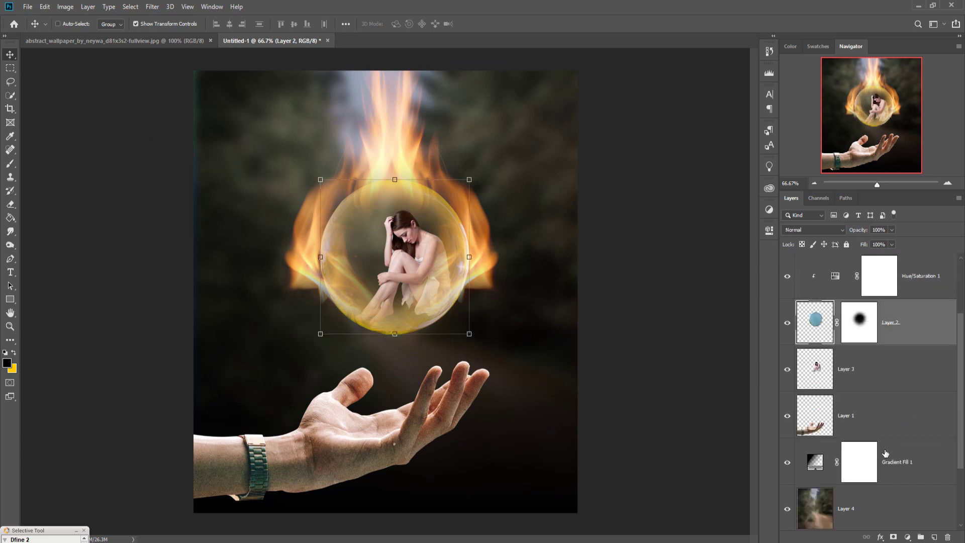
left_click(847, 509)
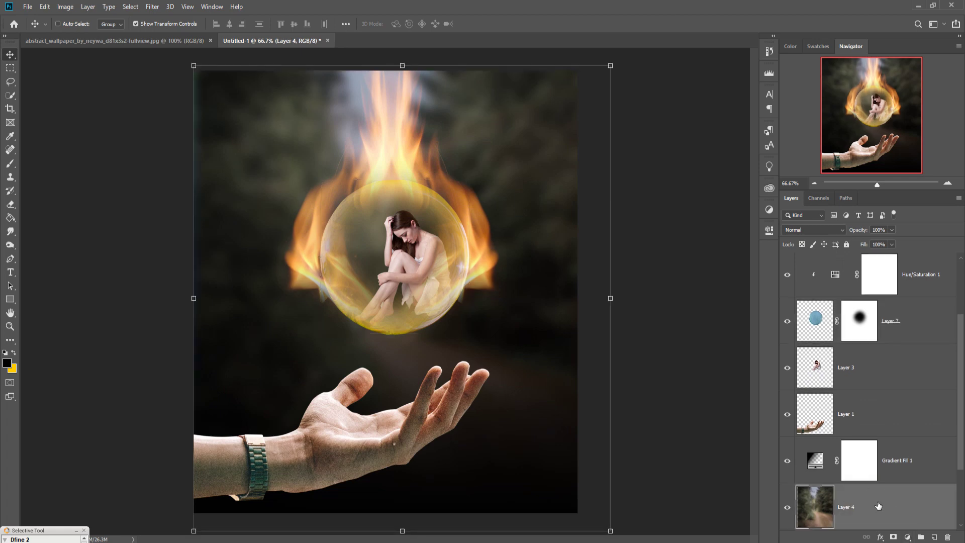
left_click(908, 537)
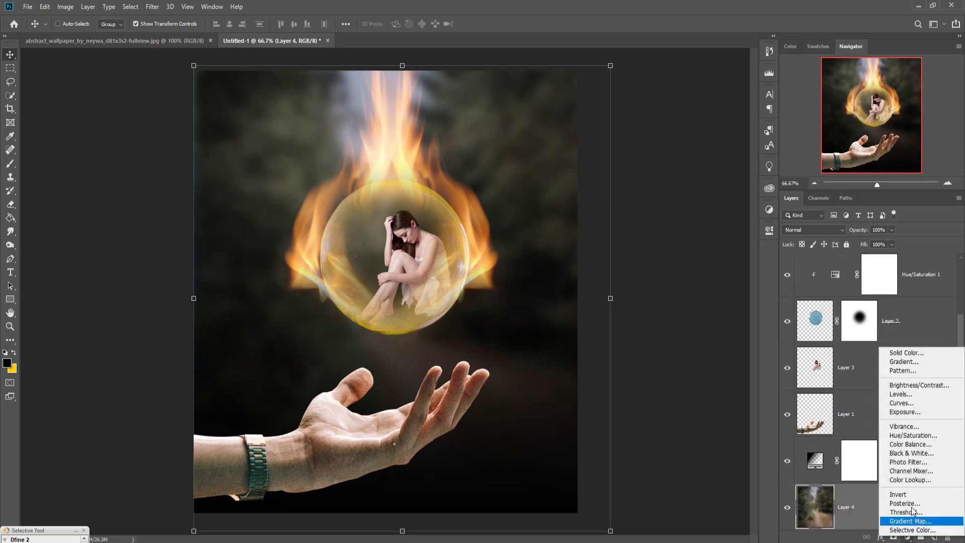
left_click(913, 445)
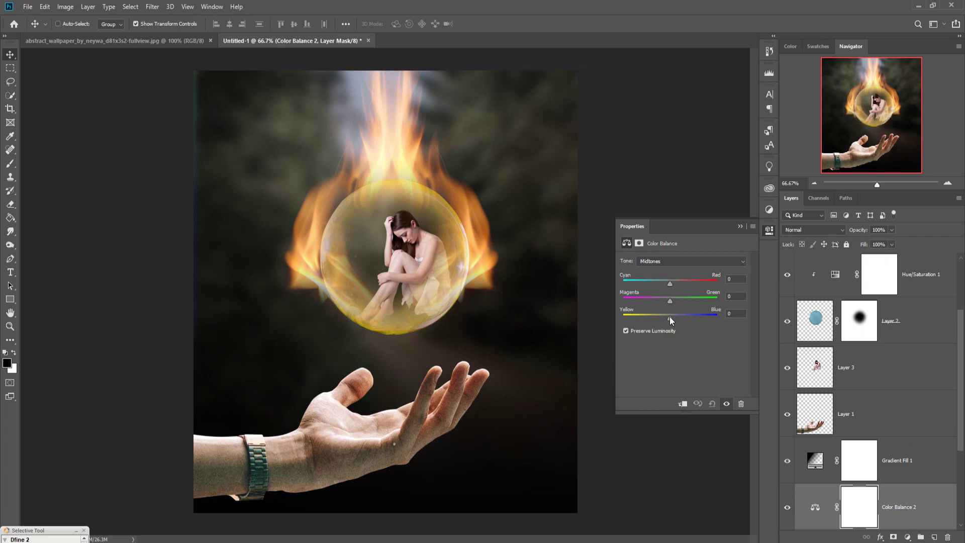
left_click_drag(669, 317, 679, 317)
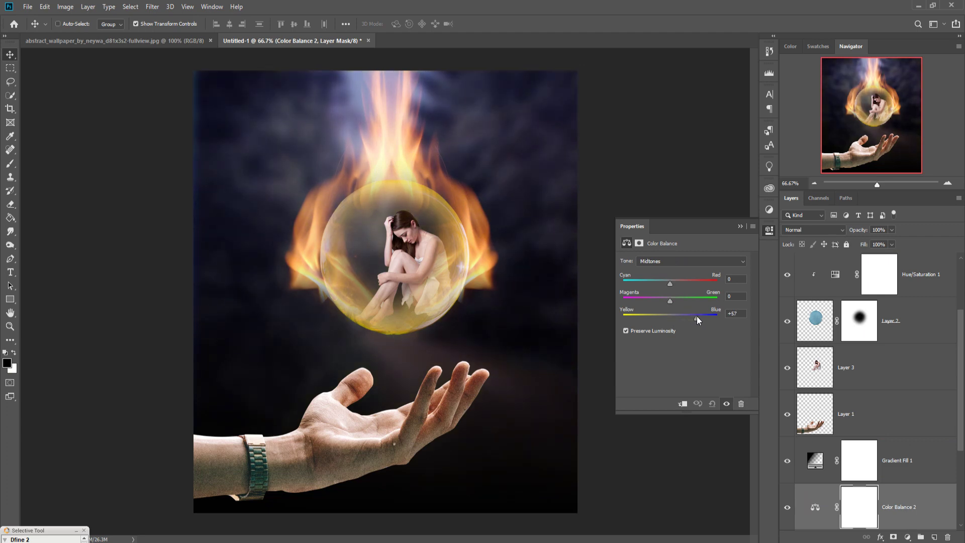
left_click_drag(671, 283, 661, 283)
left_click(739, 226)
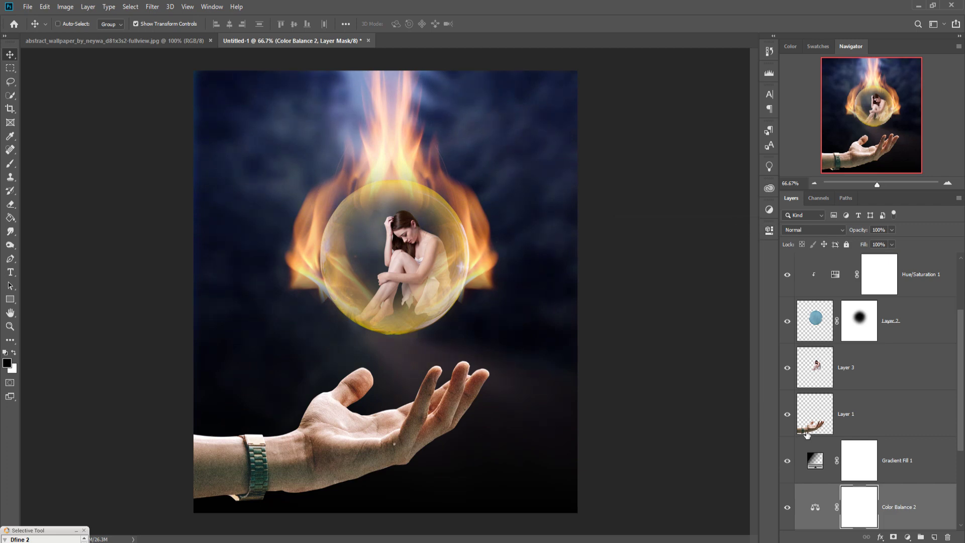
Add an empty Layer 6 above the hand layer and make yellow the brush colour
left_click(864, 402)
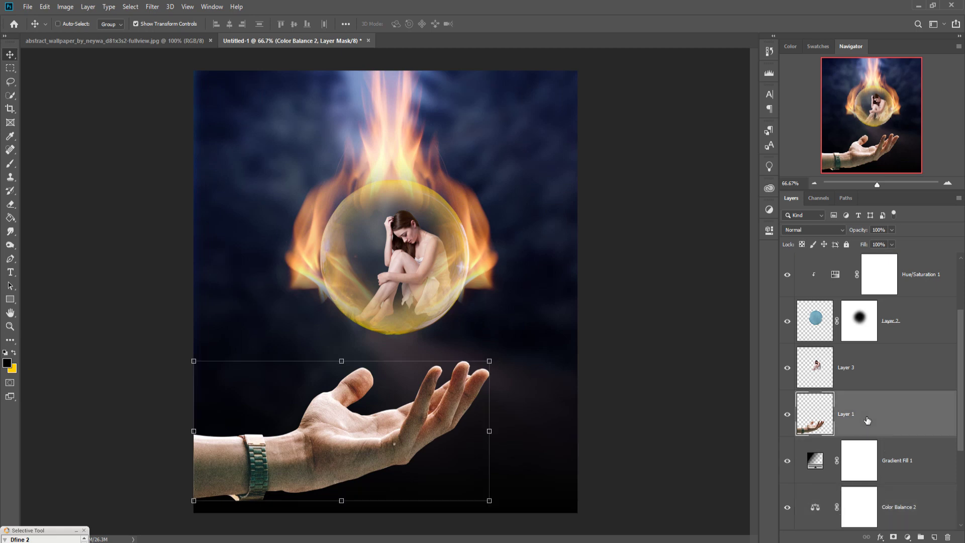
left_click(935, 538)
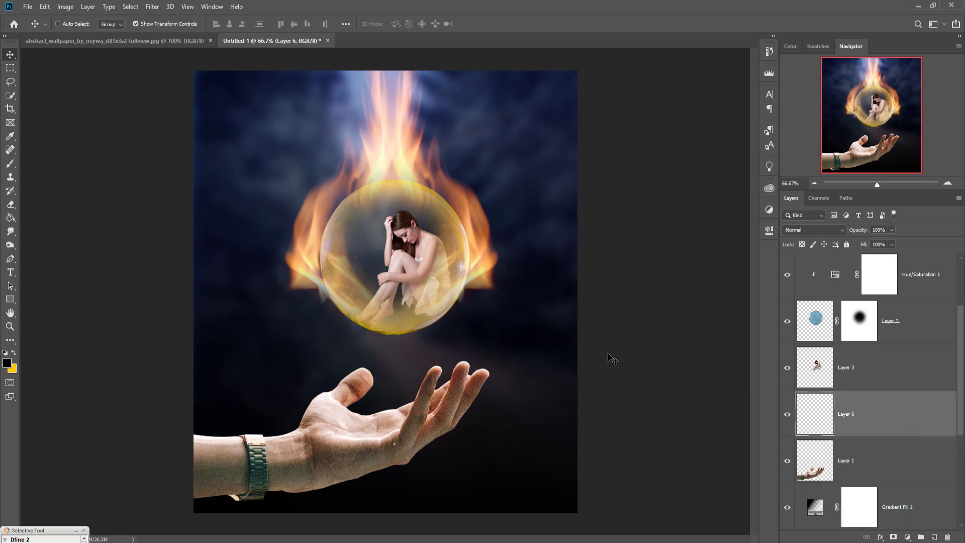
left_click(12, 165)
left_click(14, 352)
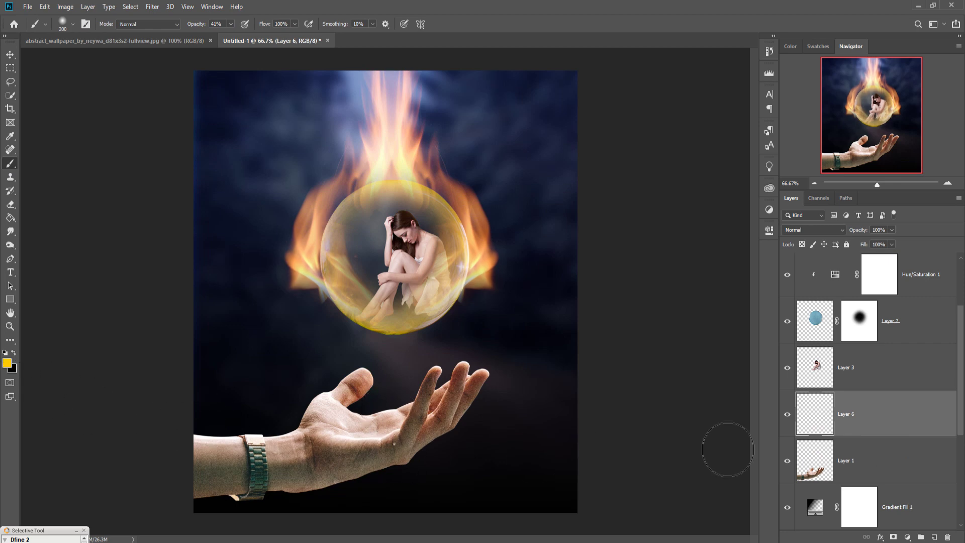
left_click(816, 466)
Darken the hand with Camera Raw: Exposure -2.10, Highlights -42, Whites -44, Blacks -25
left_click(152, 7)
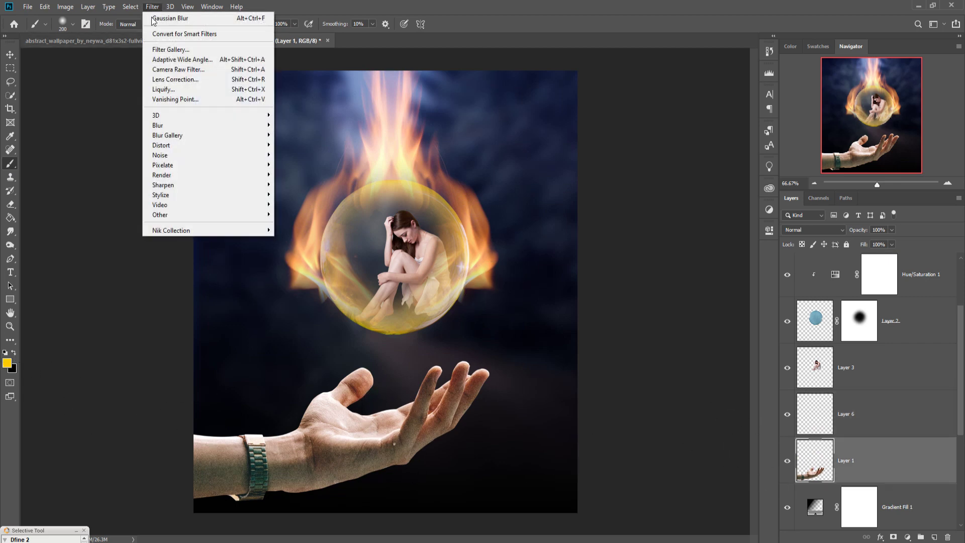
left_click(158, 70)
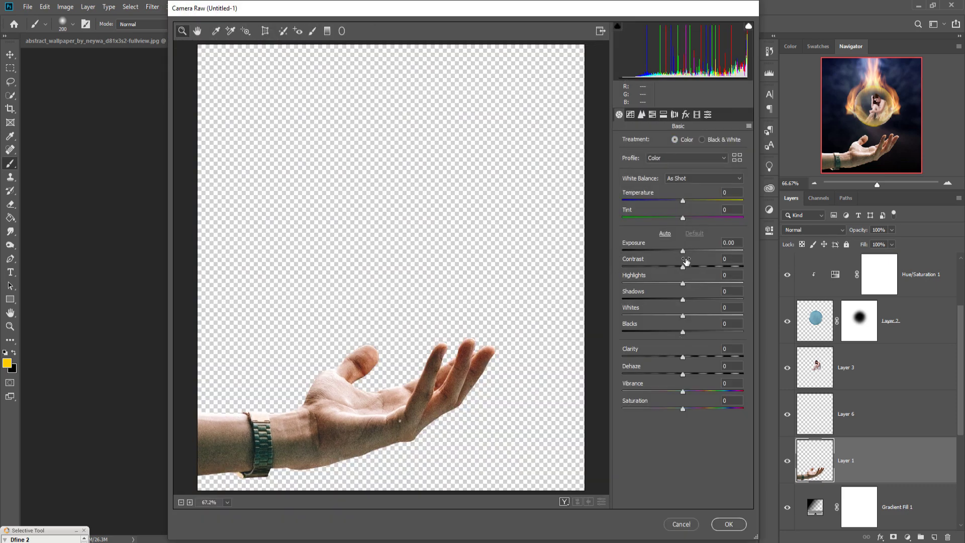
left_click_drag(682, 251, 656, 251)
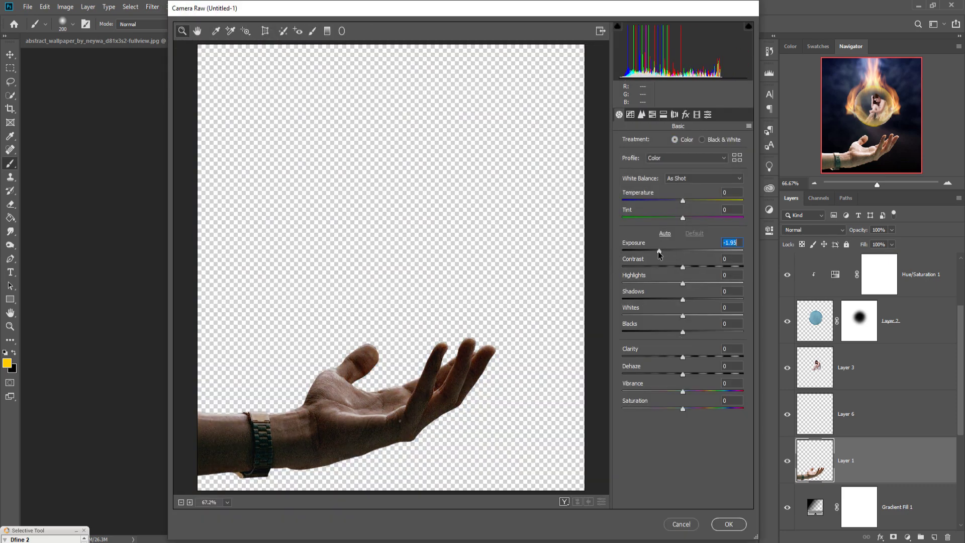
left_click_drag(683, 283, 657, 283)
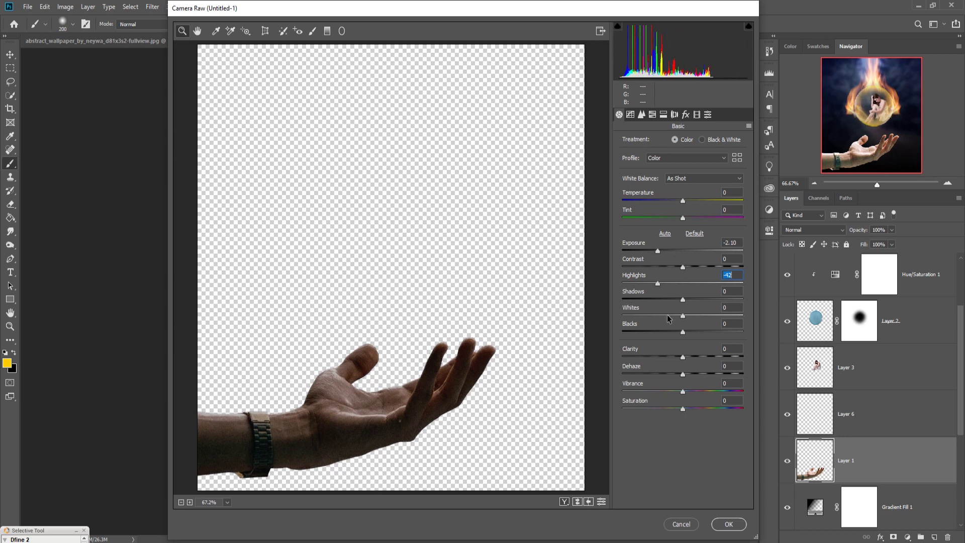
left_click_drag(682, 316, 655, 316)
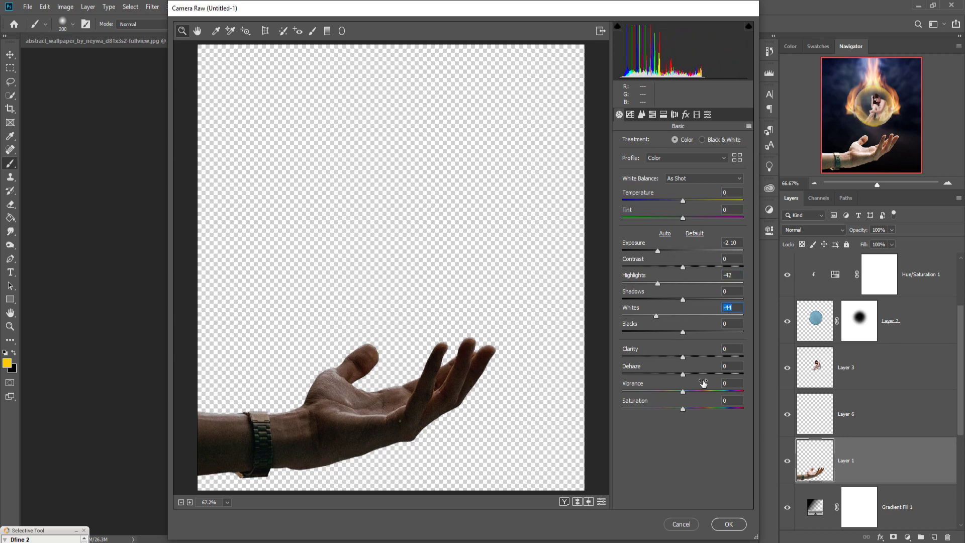
left_click_drag(682, 331, 667, 335)
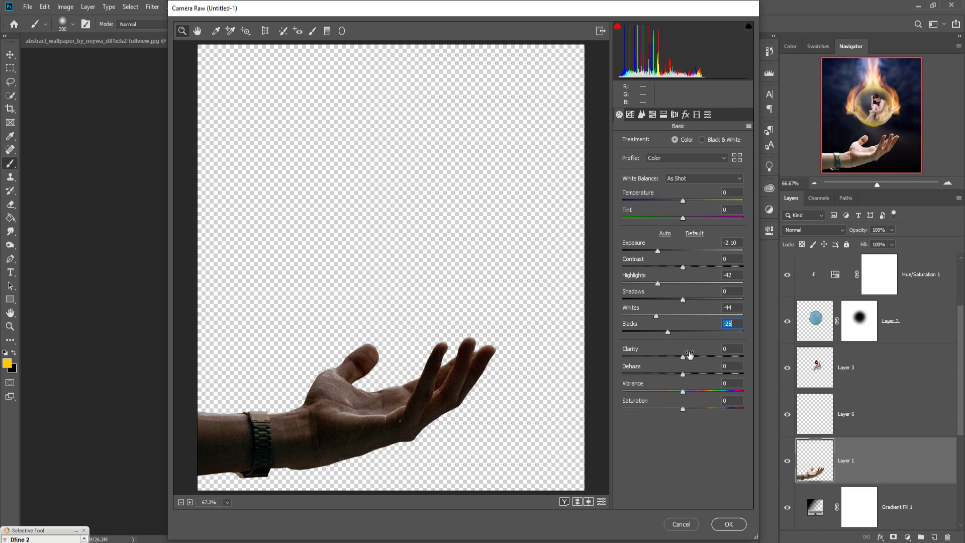
left_click(728, 524)
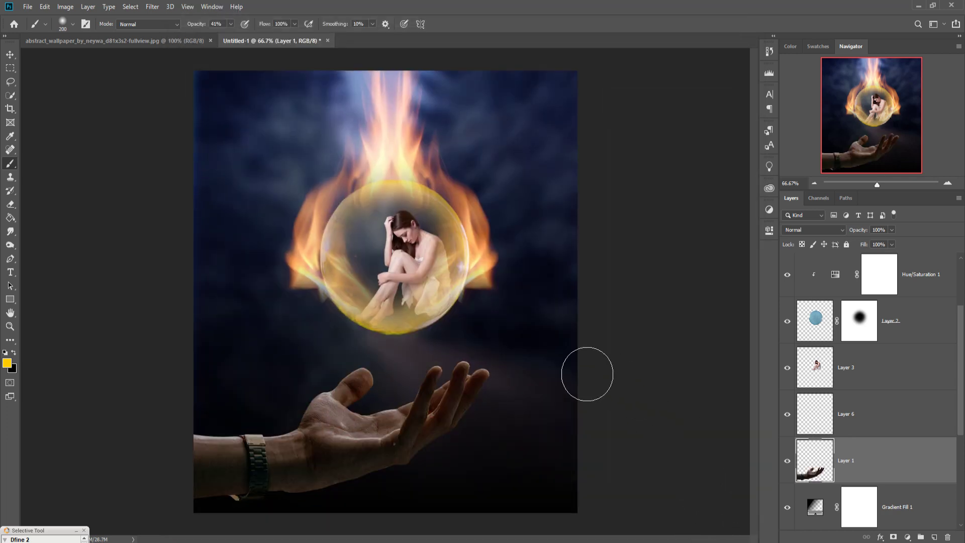
Set Layer 6 to Overlay, clip it to the hand, and paint yellow on the thumb at 100% opacity
left_click(831, 413)
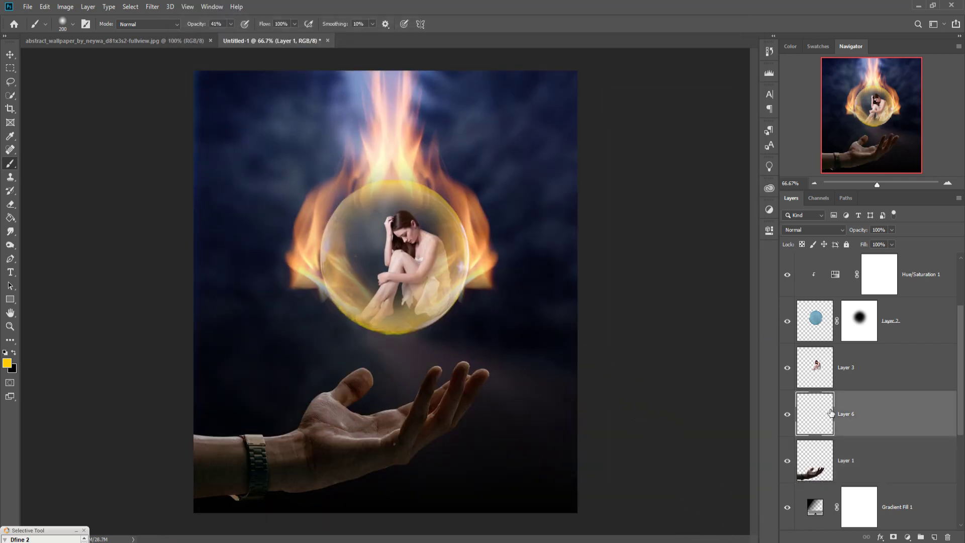
left_click(827, 230)
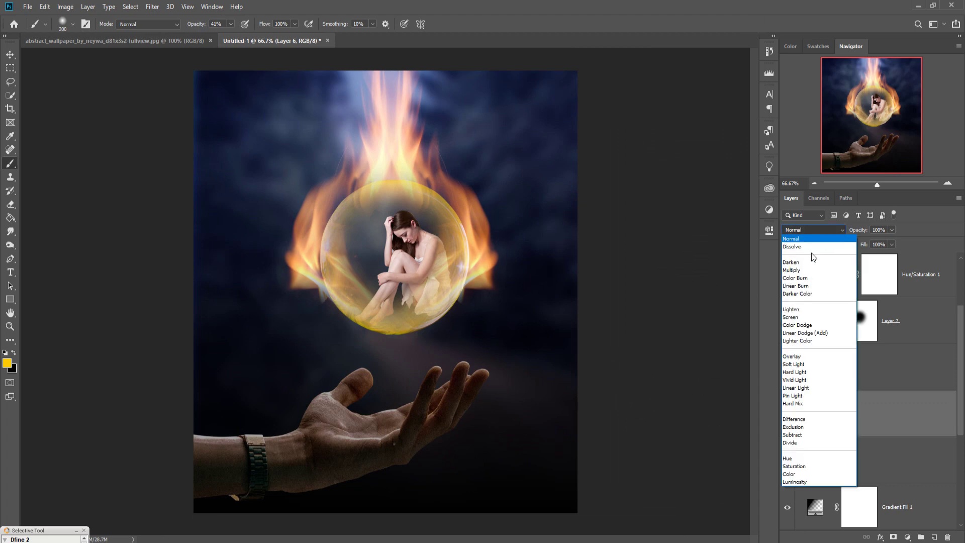
left_click(798, 356)
left_click_drag(352, 376, 366, 385)
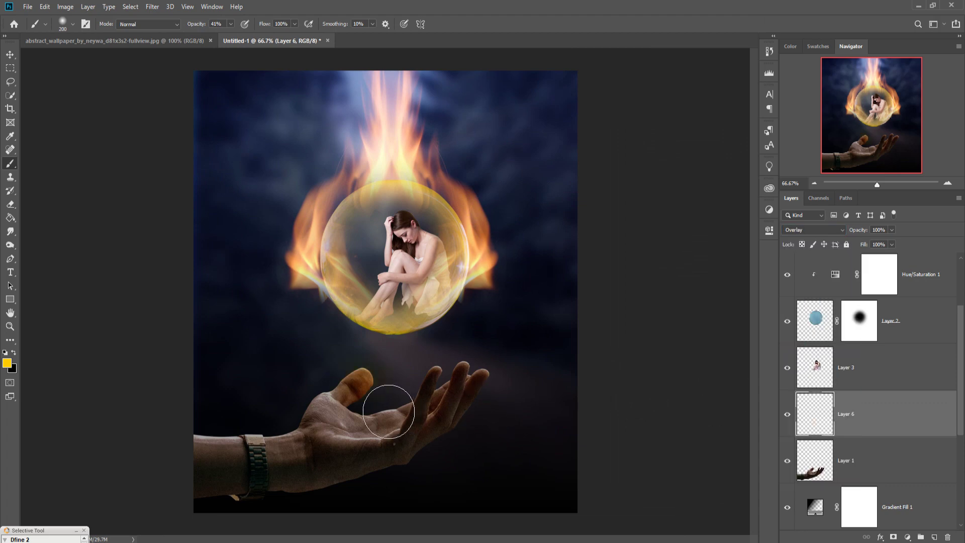
left_click(230, 24)
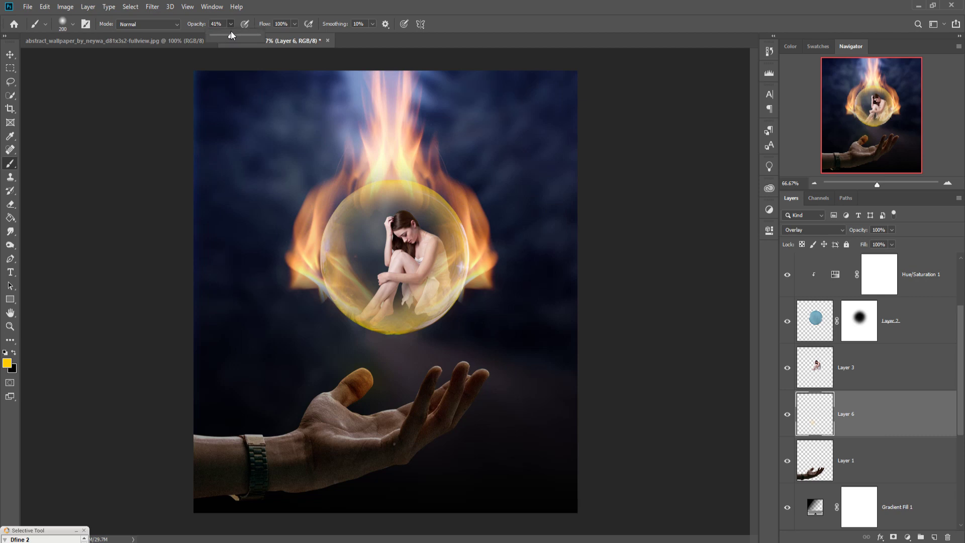
left_click_drag(232, 37, 271, 37)
mouse_move(352, 382)
left_mouse_down()
mouse_move(372, 402)
mouse_move(331, 412)
left_mouse_up()
right_click(878, 424)
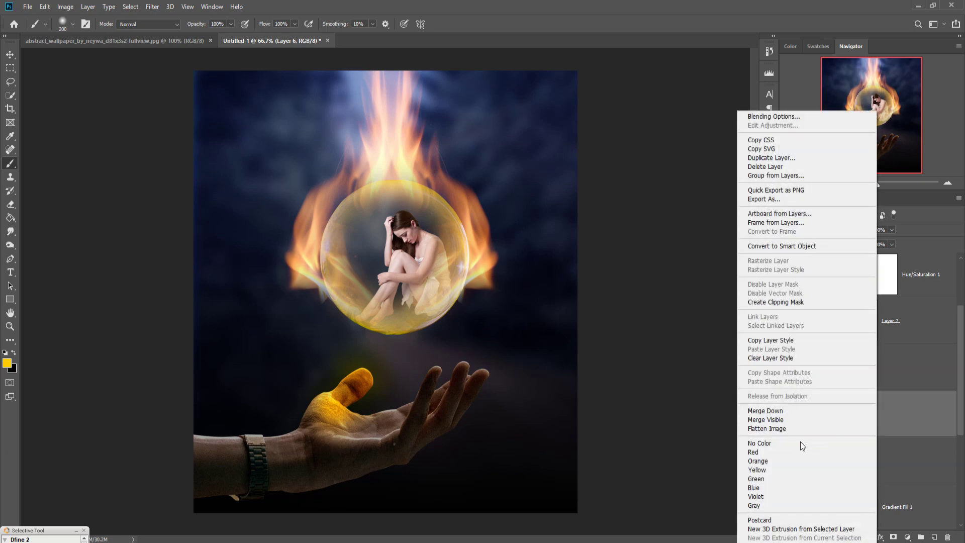
left_click(773, 302)
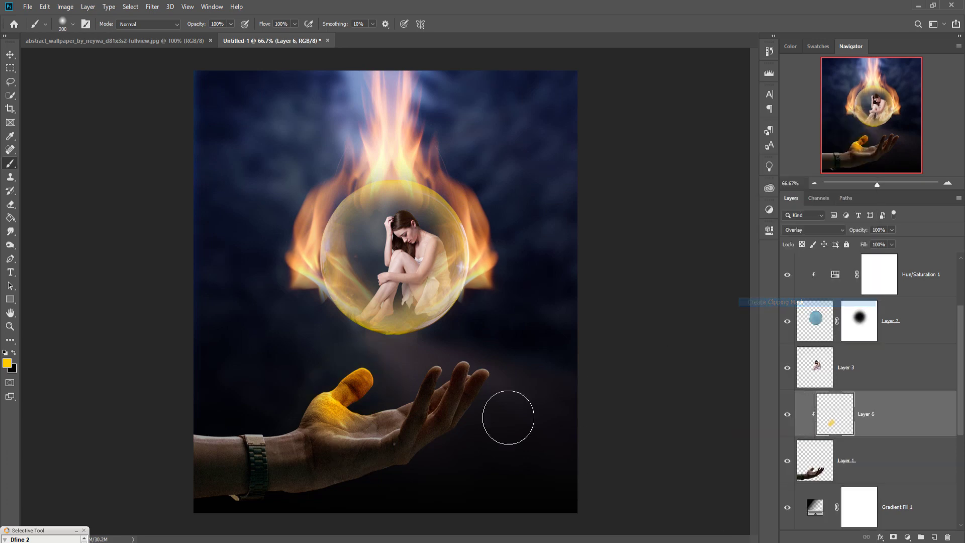
Paint yellow across the palm, fingertips, wrist and watch, varying brush size from 50 to 200
left_click_drag(397, 440, 428, 400)
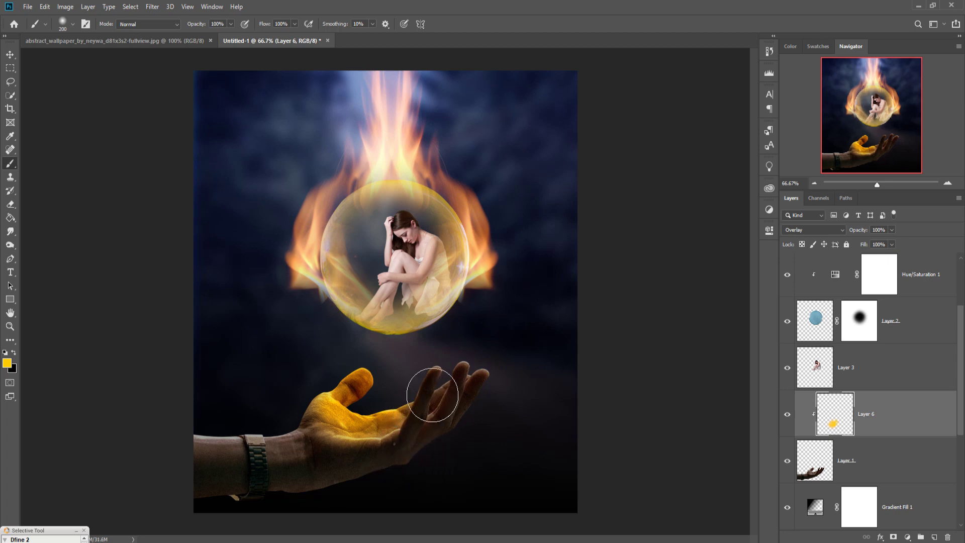
key("bracketleft")
key("bracketleft")
left_click_drag(445, 385, 507, 383)
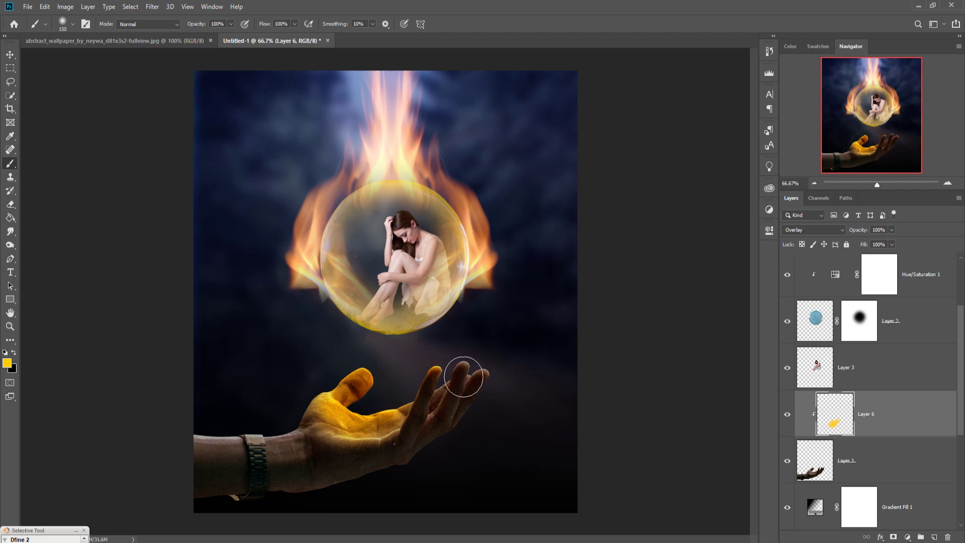
key("bracketleft")
key("bracketleft")
key("bracketleft")
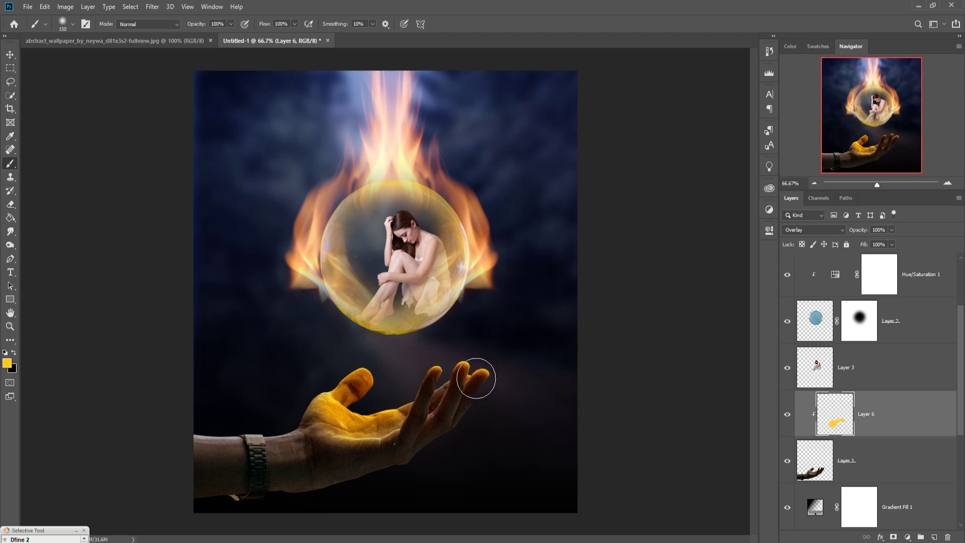
key("bracketleft")
key("bracketleft")
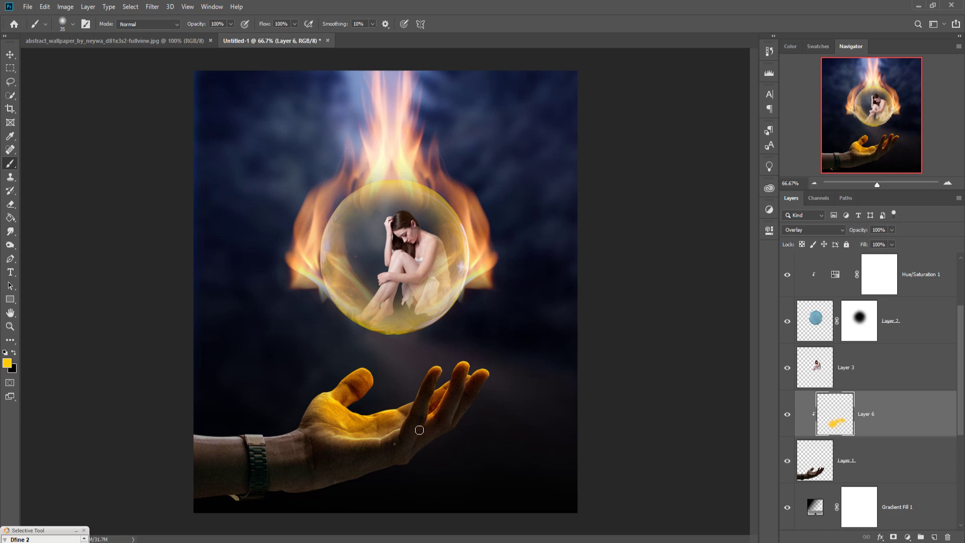
mouse_move(417, 405)
left_mouse_down()
mouse_move(365, 450)
mouse_move(327, 447)
left_mouse_up()
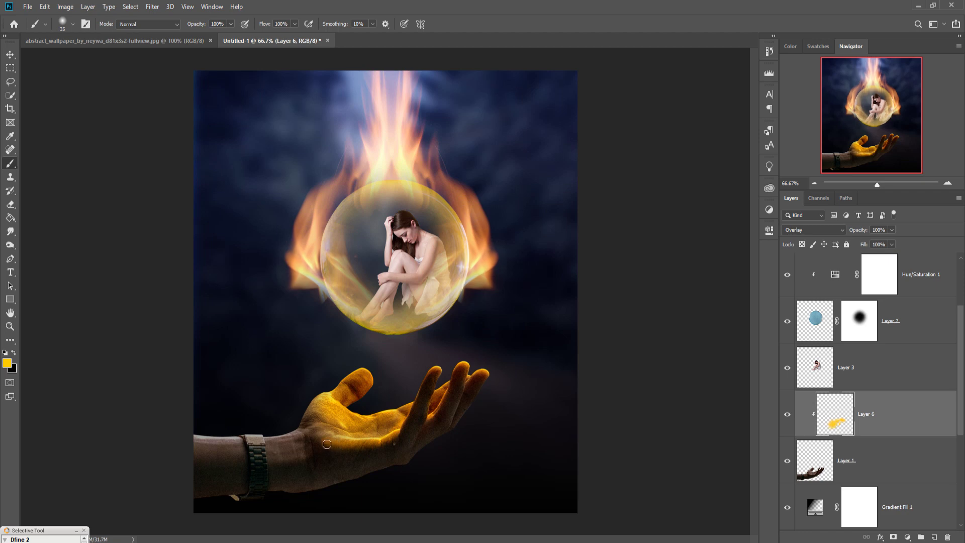
key("bracketright")
key("bracketright")
key("bracketright")
key("bracketright")
key("bracketright")
key("bracketright")
key("bracketright")
key("bracketright")
key("bracketright")
key("bracketright")
left_click_drag(332, 464, 248, 453)
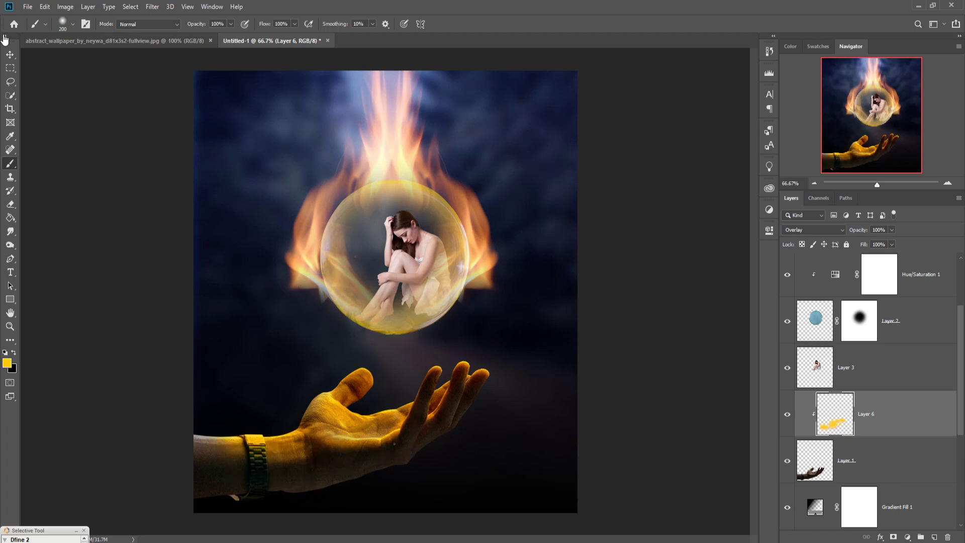
left_click(10, 55)
Warp Layer 5 so its right-side flames bend inward around the bubble
scroll(877, 412, "up", 2)
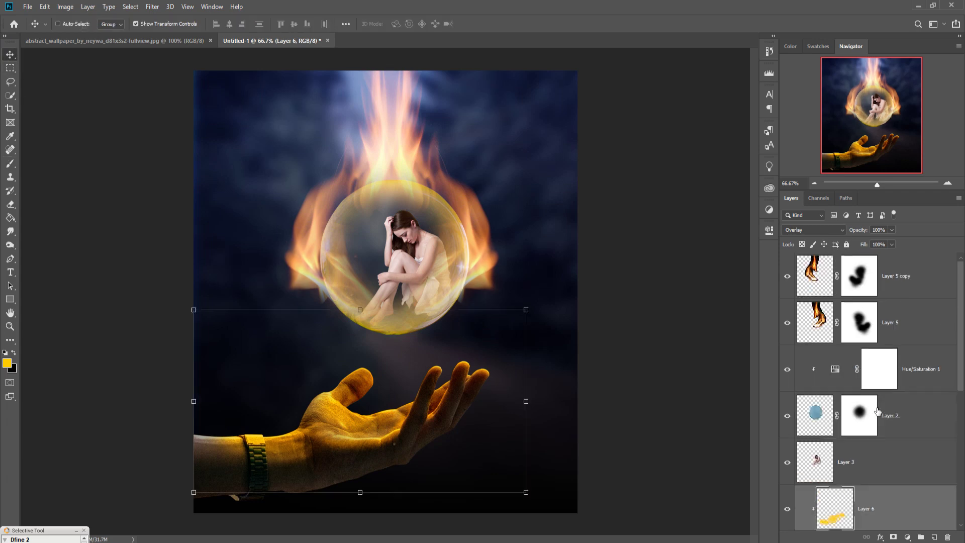
left_click(929, 280)
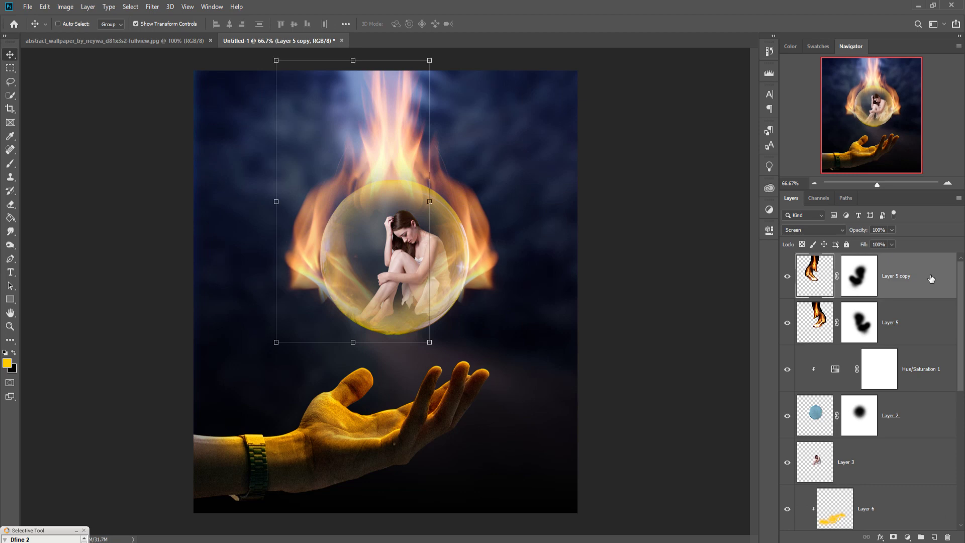
left_click(827, 315)
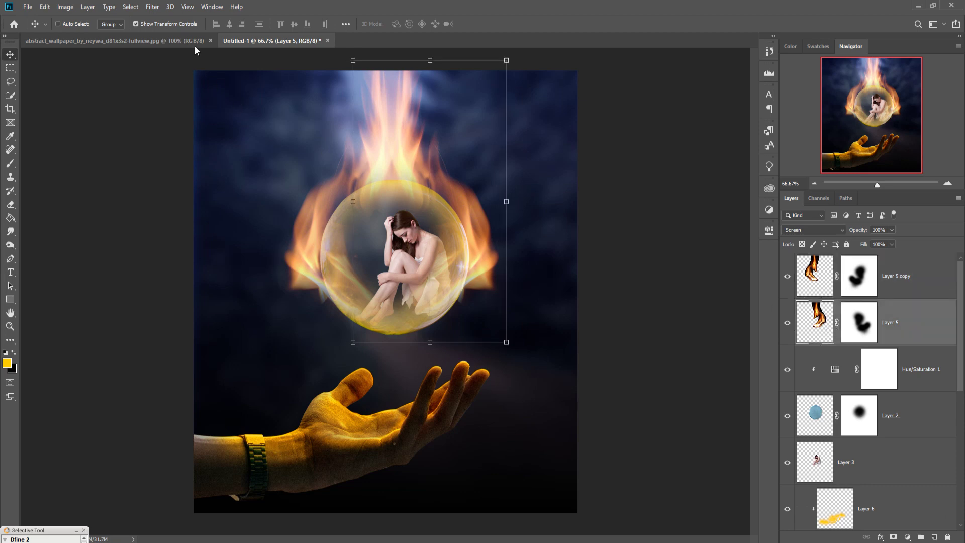
left_click(45, 7)
mouse_move(59, 246)
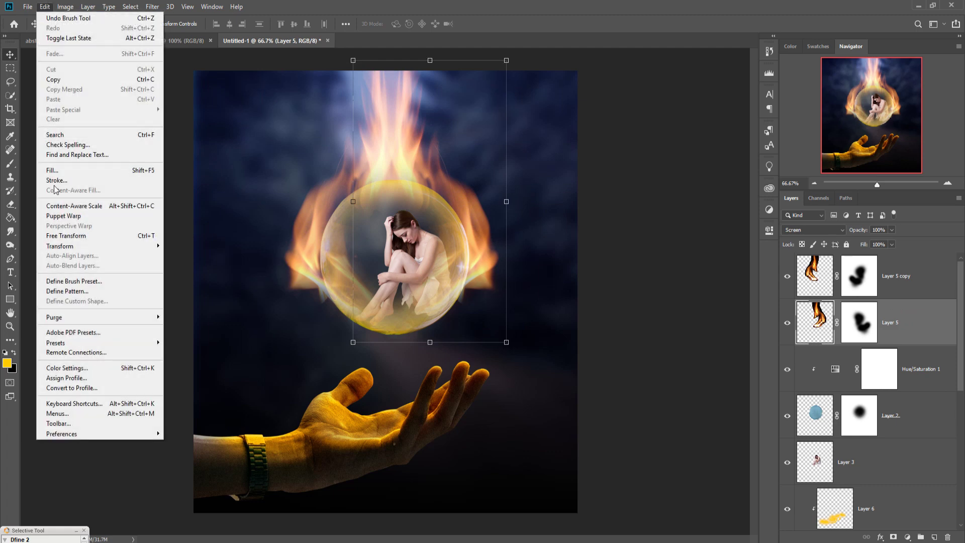
left_click(177, 311)
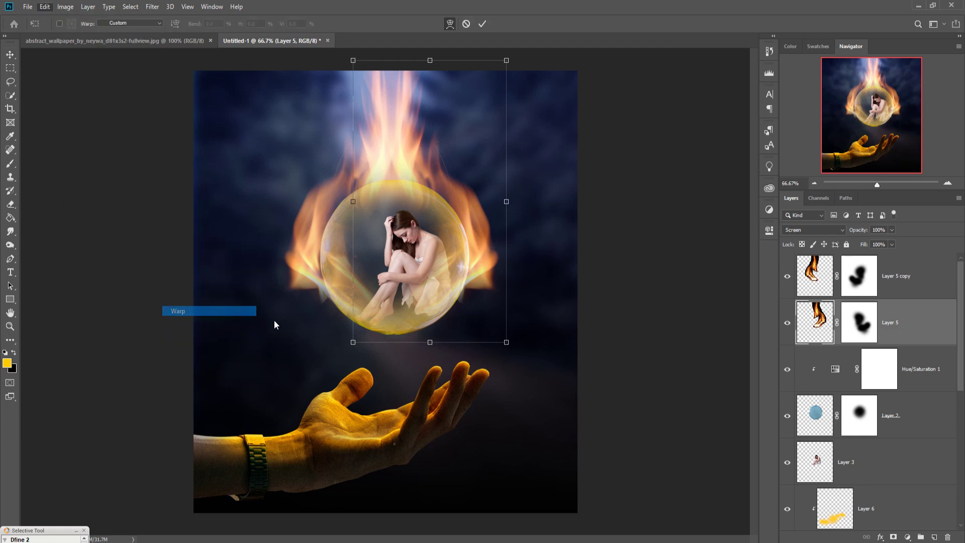
left_click_drag(482, 249, 441, 270)
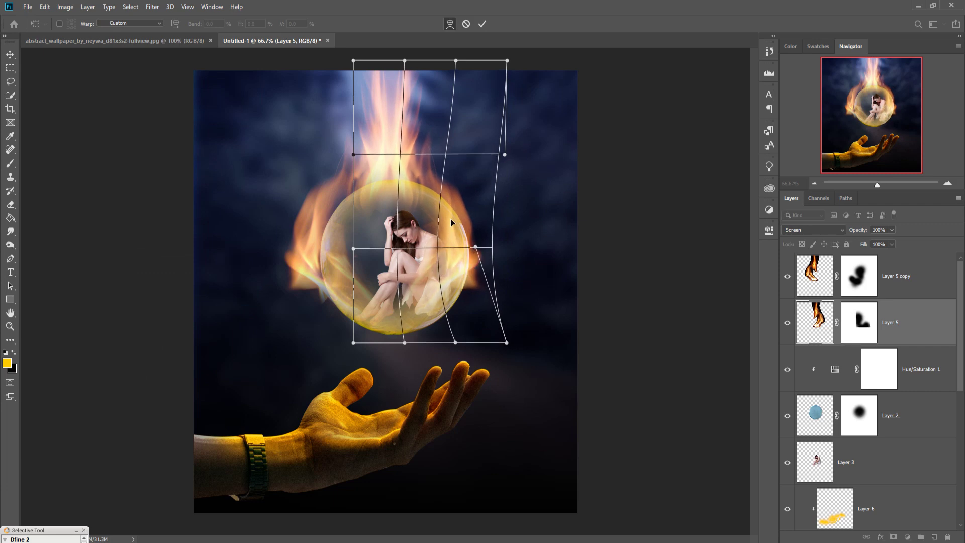
left_click(482, 23)
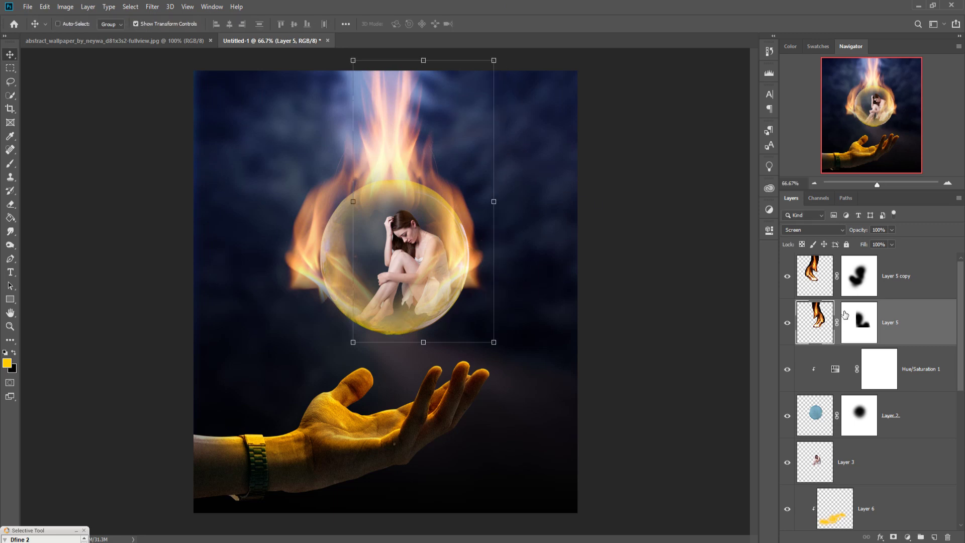
Warp Layer 5 copy so its flames curve leftward and over the top of the bubble
left_click(824, 280)
left_click(45, 7)
mouse_move(60, 246)
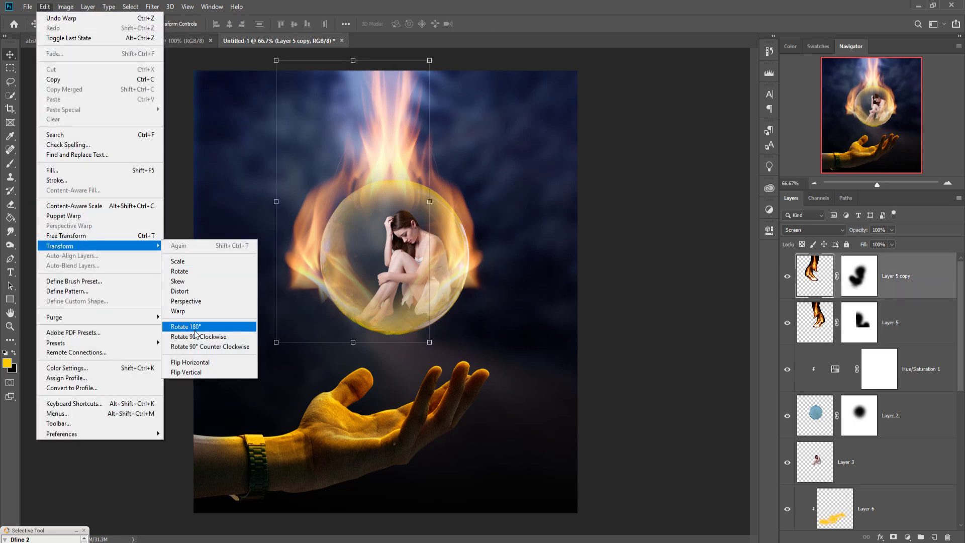
left_click(181, 311)
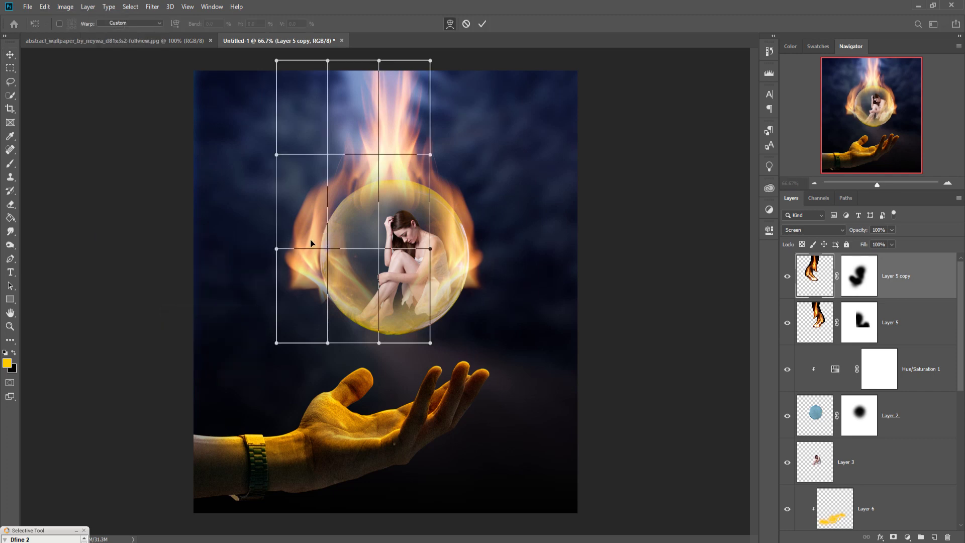
mouse_move(313, 254)
left_mouse_down()
mouse_move(326, 260)
mouse_move(332, 225)
left_mouse_up()
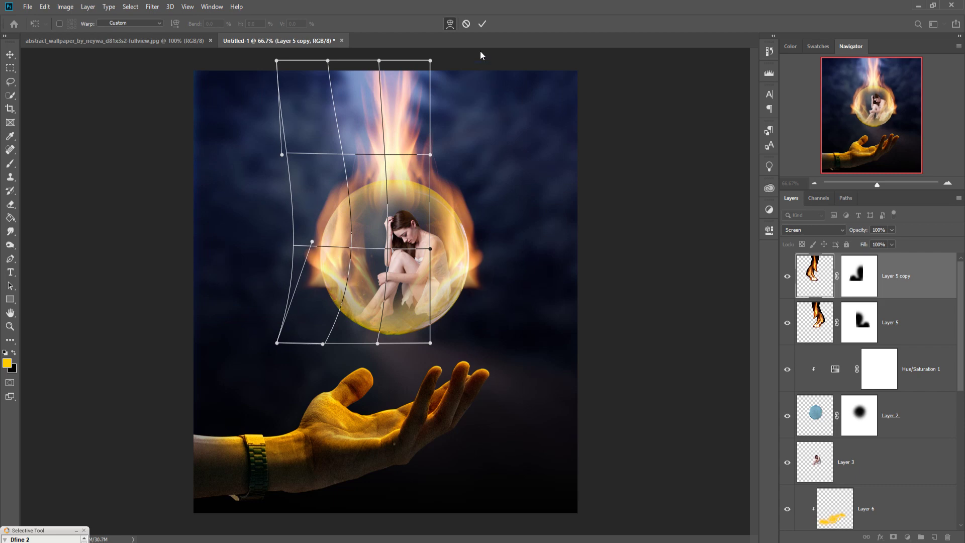
left_click_drag(381, 85, 406, 79)
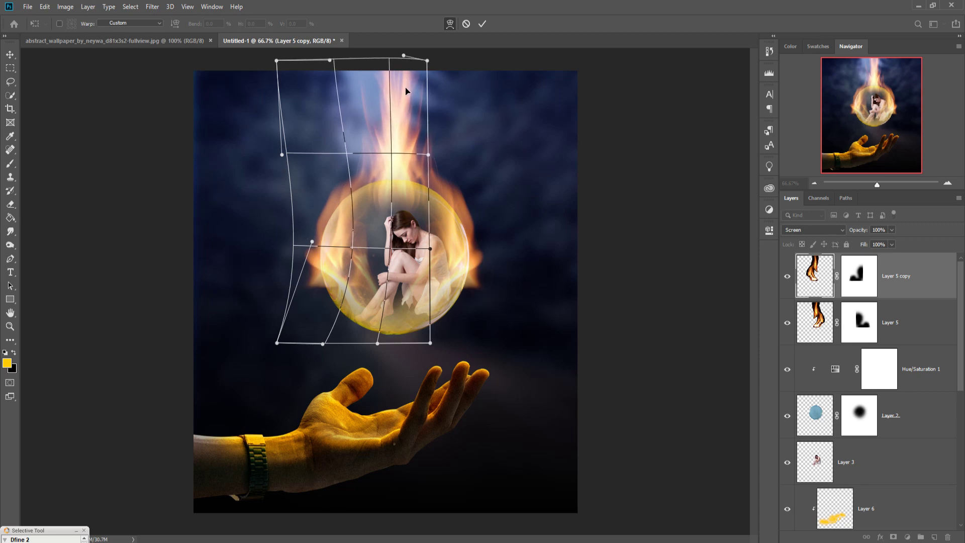
left_click(482, 23)
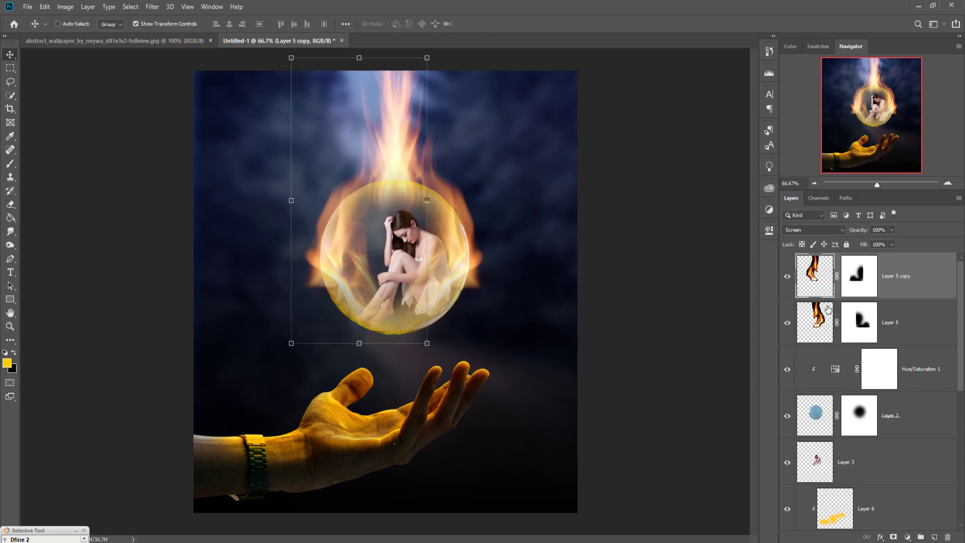
left_click(812, 326)
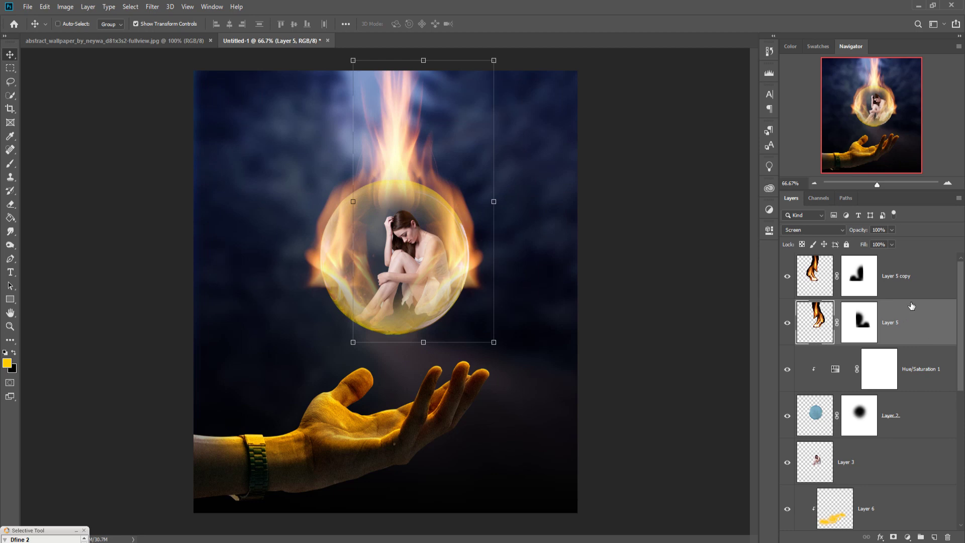
scroll(911, 306, "down", 1)
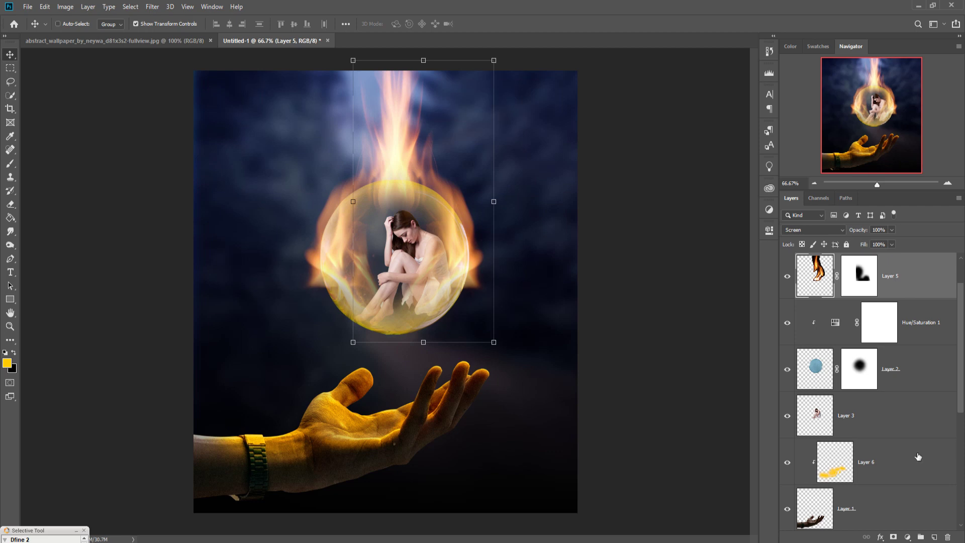
Add a gradient fill layer using the Neutral Density Light 2 gradient preset
left_click(907, 537)
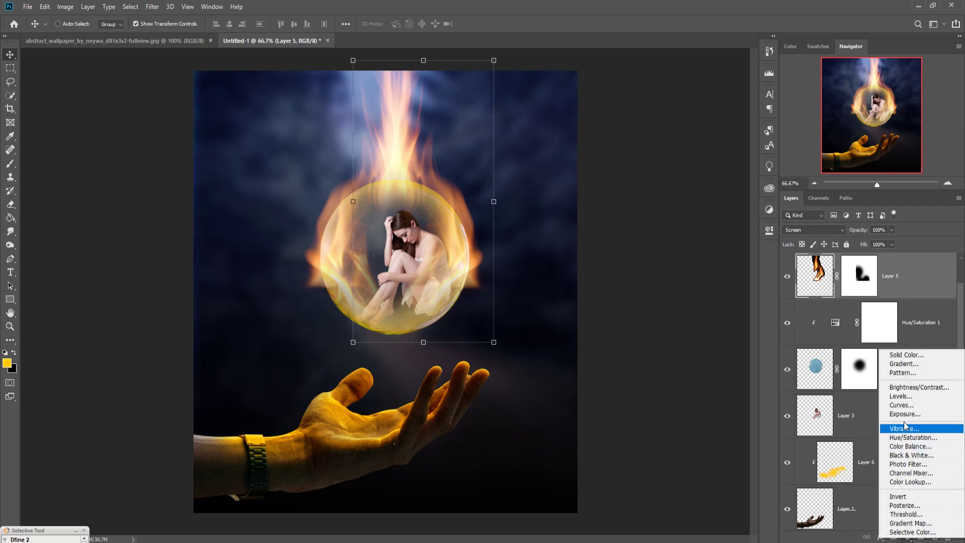
left_click(908, 366)
left_click(461, 160)
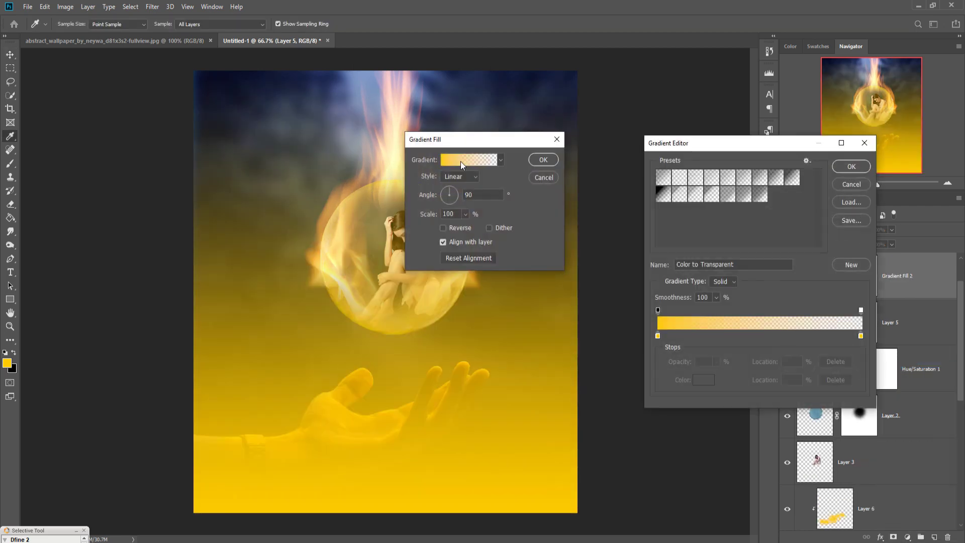
left_click(697, 196)
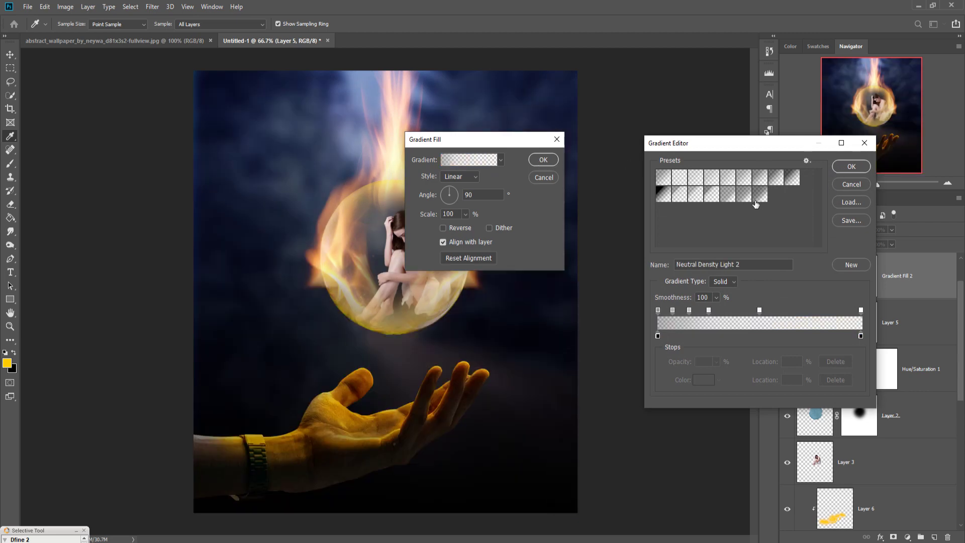
left_click(850, 167)
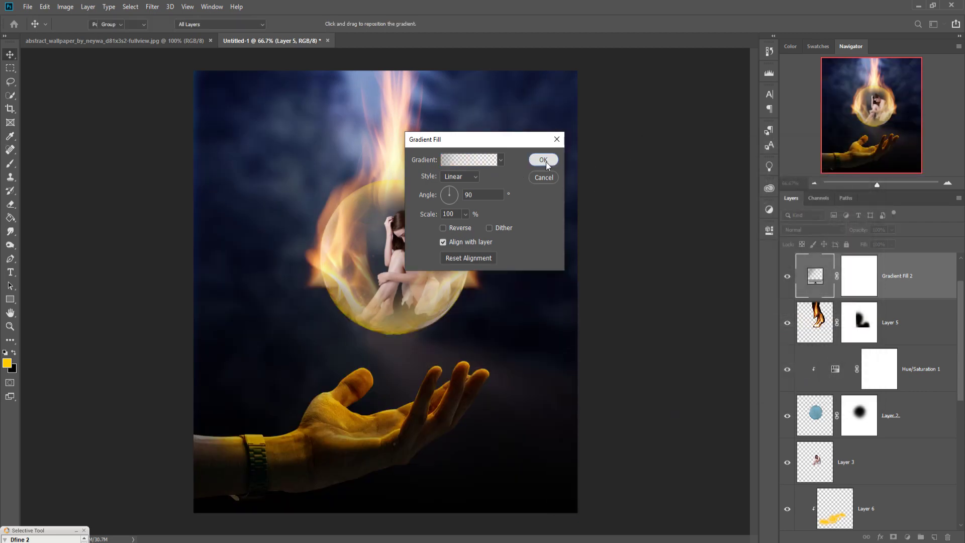
left_click(543, 159)
Move Gradient Fill 2 above Layer 5 copy and set its blend mode to Soft Light
left_click(818, 320)
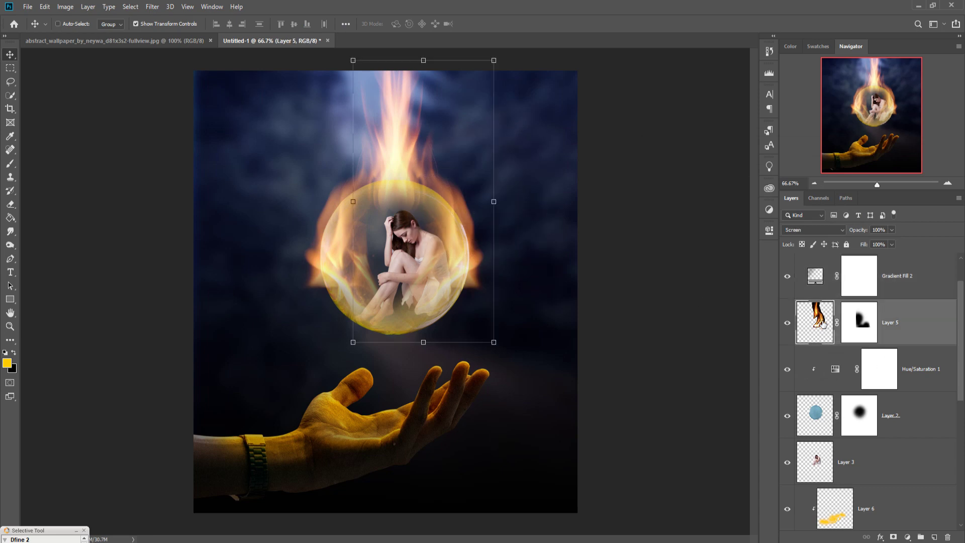
scroll(850, 350, "up", 1)
left_click(904, 322)
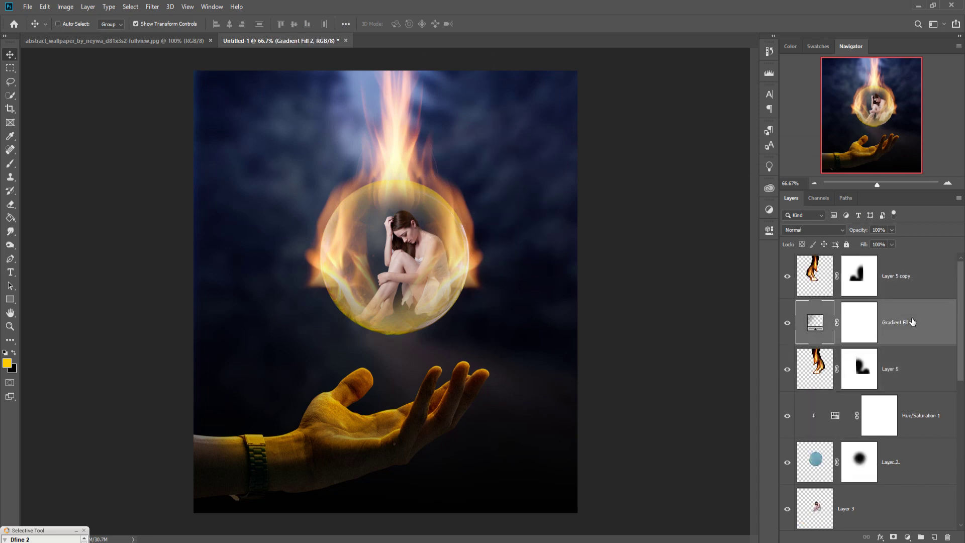
left_click_drag(905, 322, 908, 275)
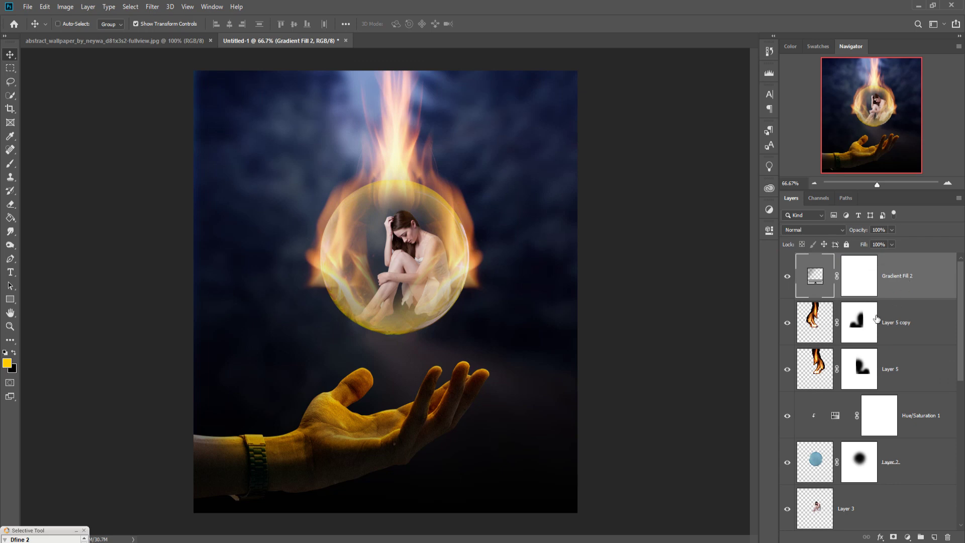
left_click(837, 229)
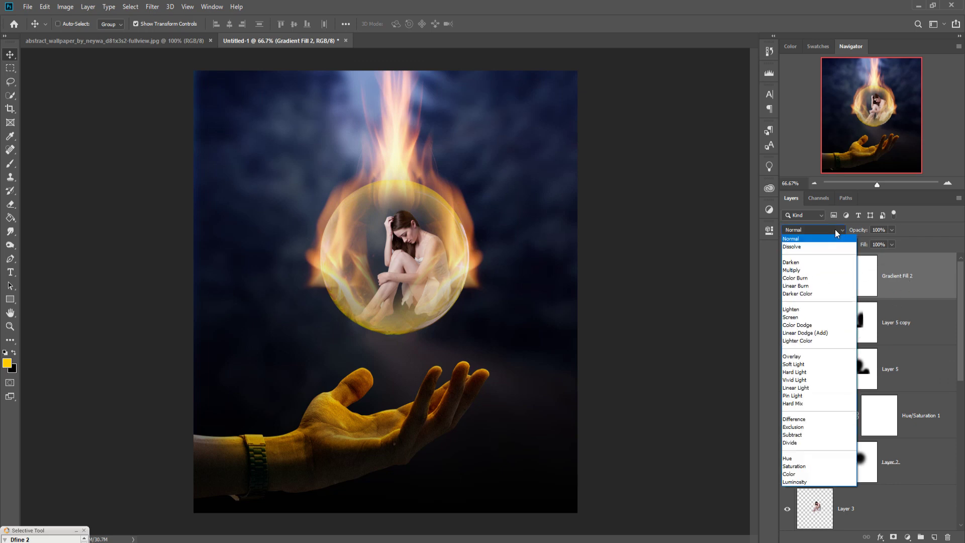
left_click(800, 367)
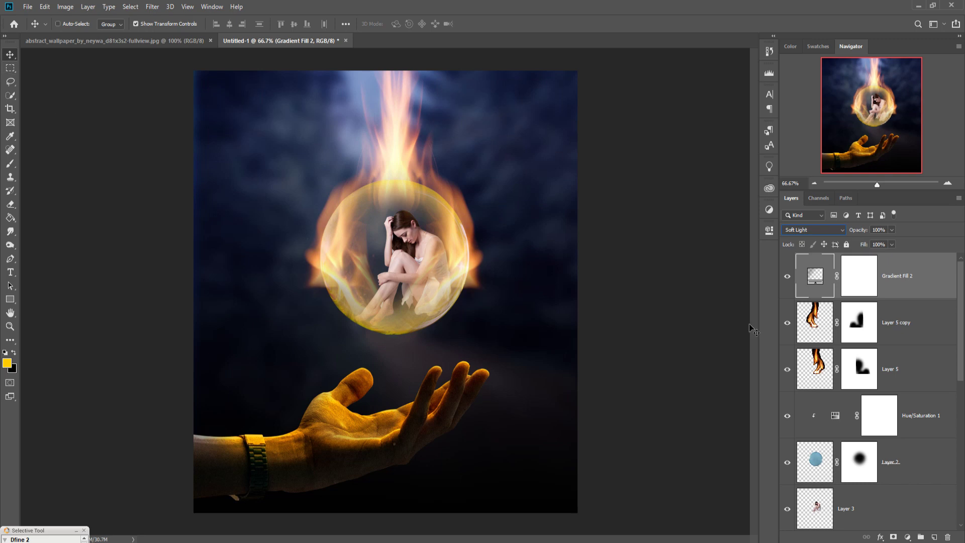
left_click(823, 319)
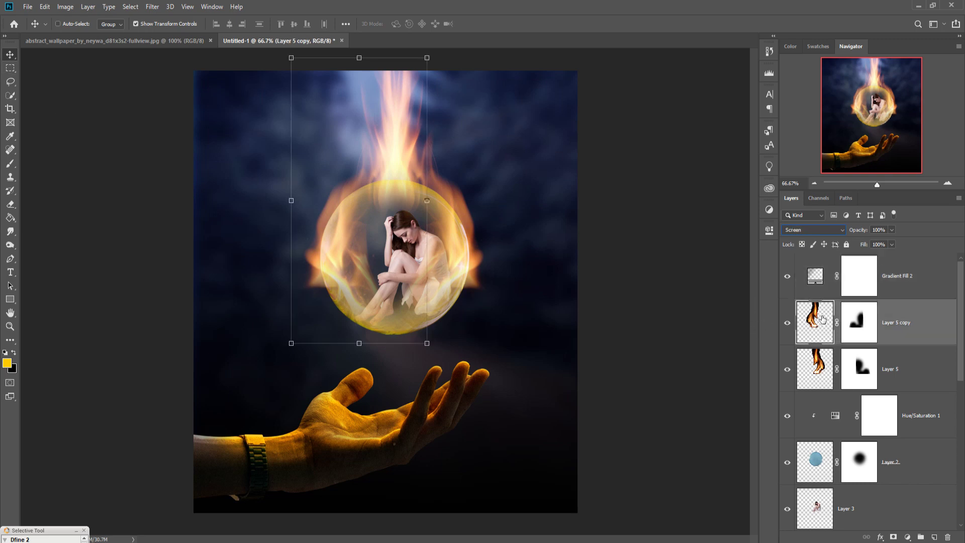
Merge Layer 5 and Layer 5 copy into one flame layer blended in Screen mode
left_click(829, 372, "shift")
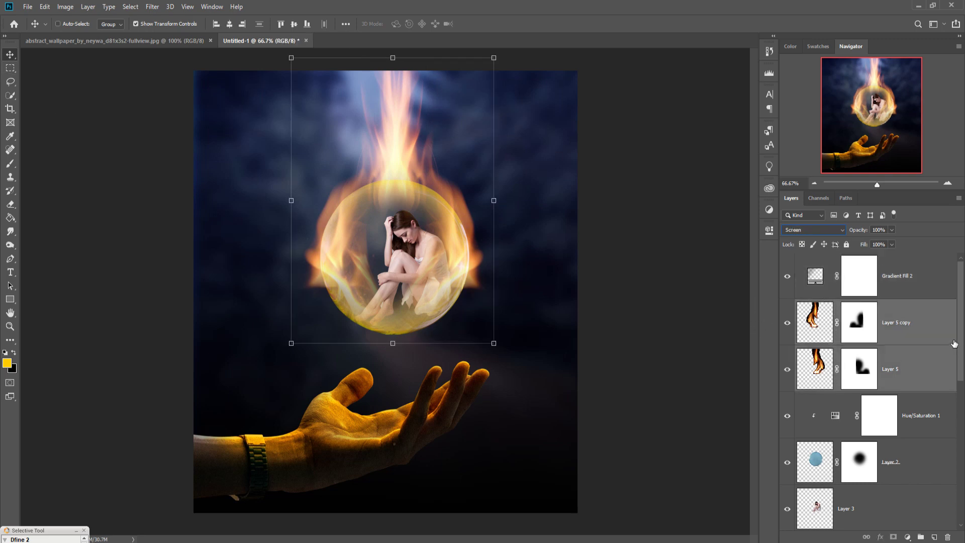
right_click(914, 331)
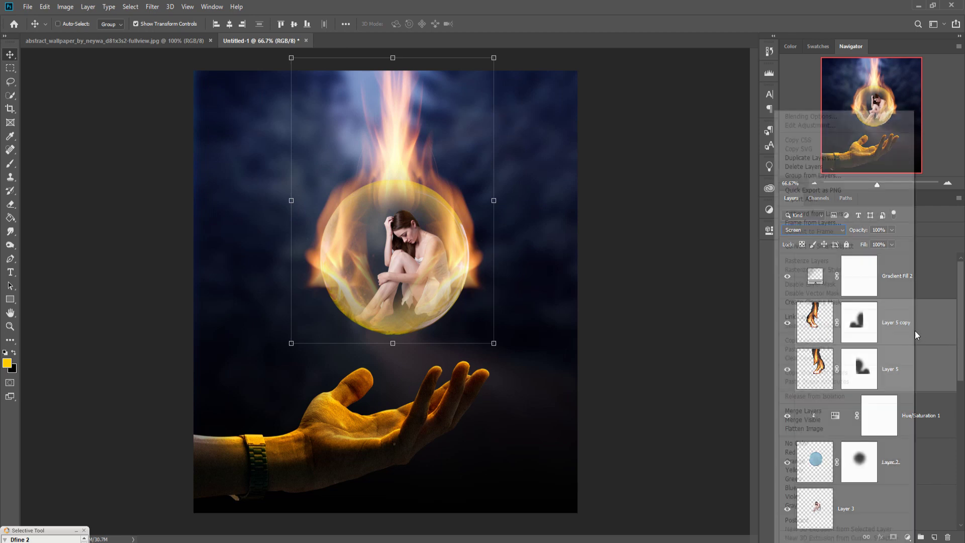
left_click(834, 412)
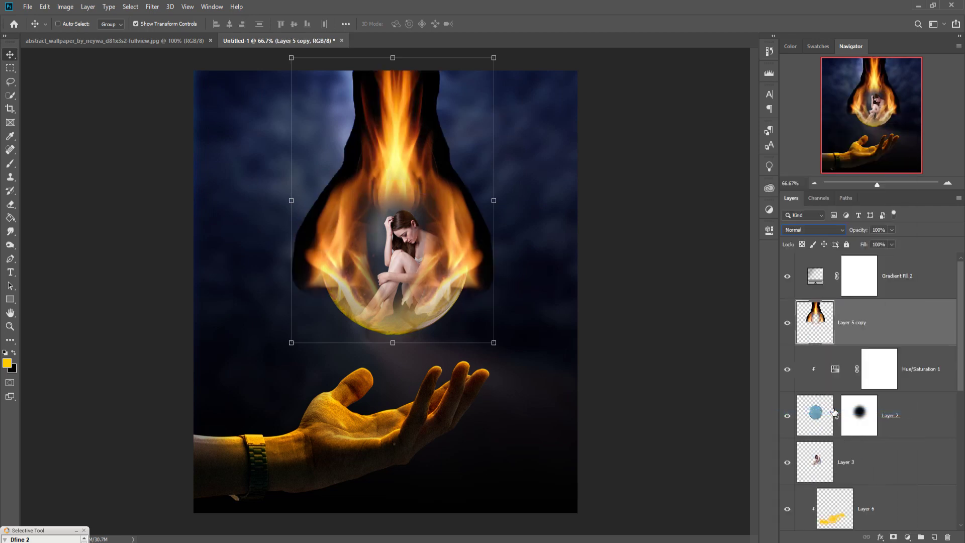
left_click(819, 230)
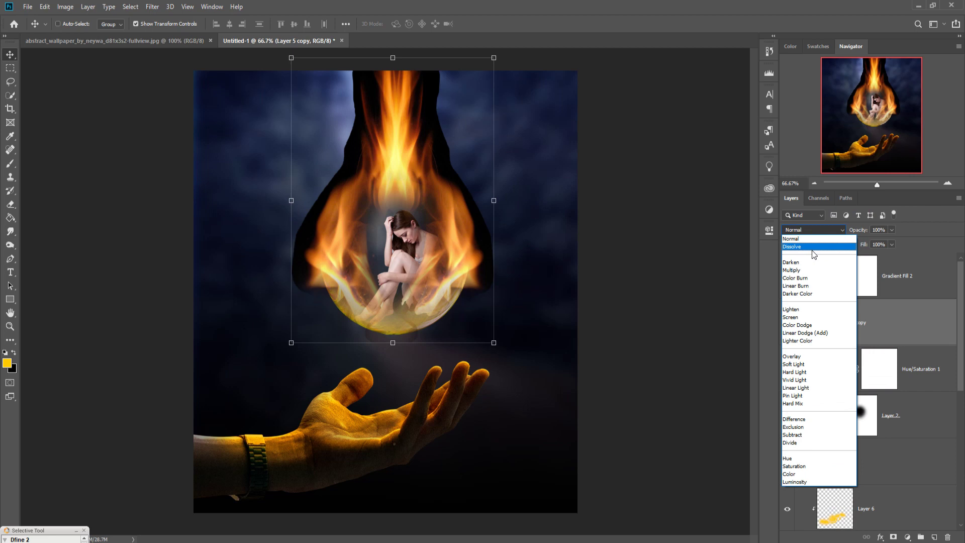
left_click(799, 317)
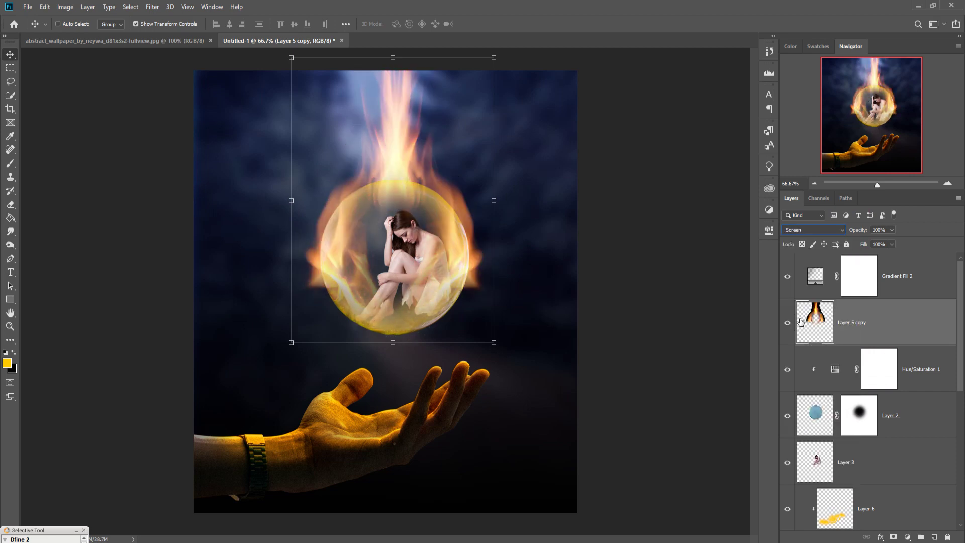
Duplicate the merged flame layer as Layer 5 copy 2
right_click(913, 330)
left_click(804, 168)
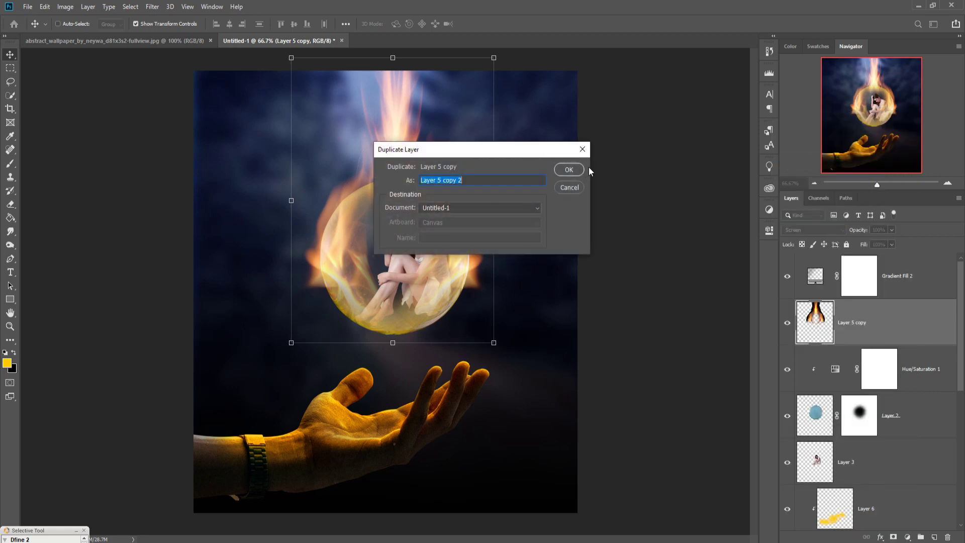
left_click(567, 169)
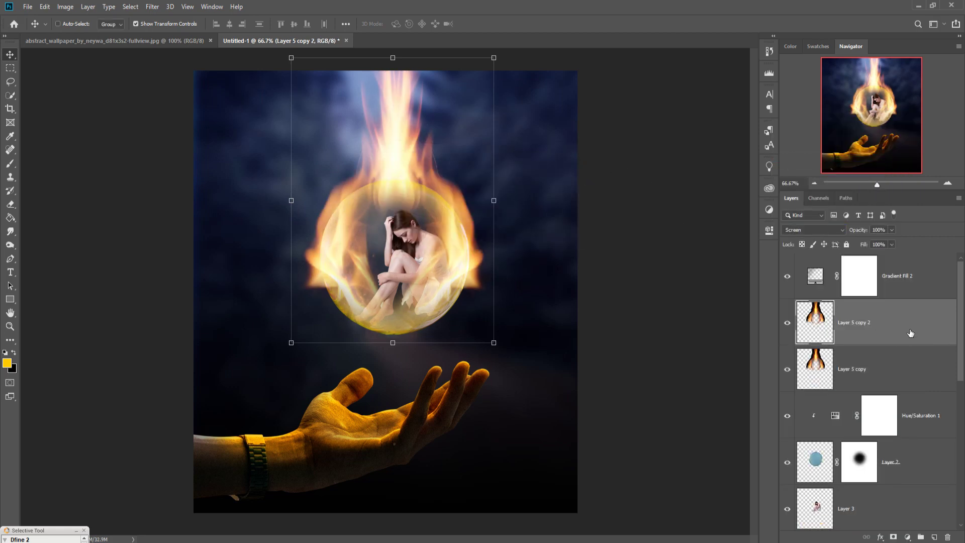
Add a Selective Color layer clipped to Layer 5 copy 2, with Yellows at Cyan -97, Magenta +100, Yellow +100
left_click(908, 536)
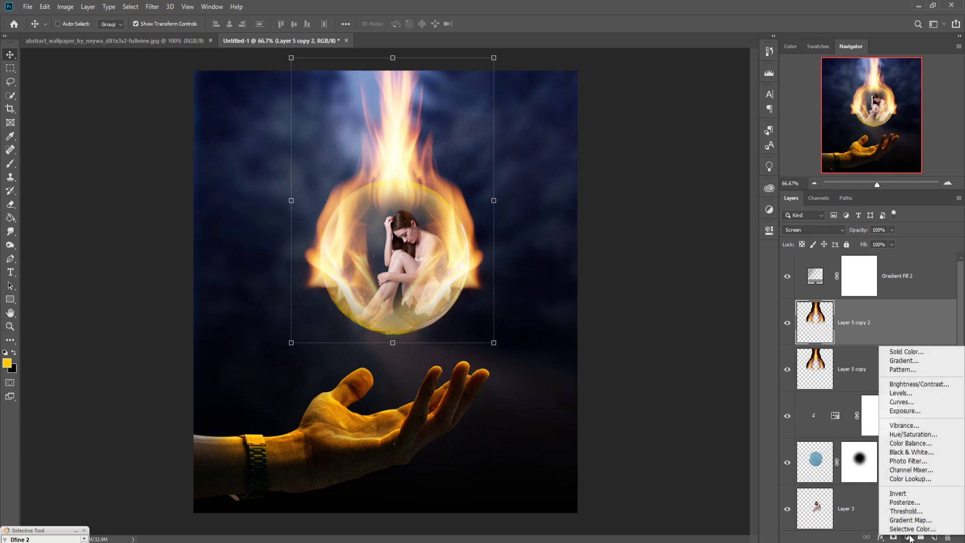
left_click(915, 530)
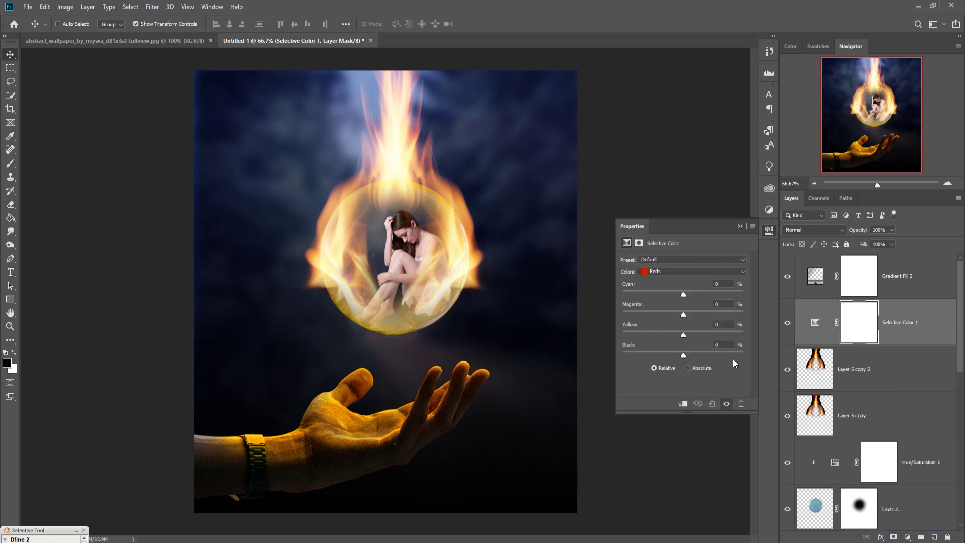
left_click(676, 272)
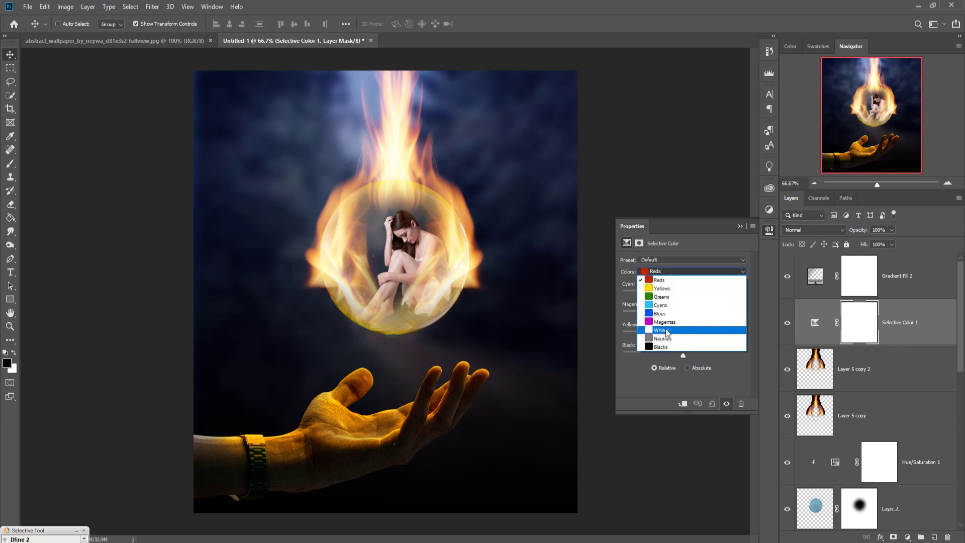
left_click(661, 282)
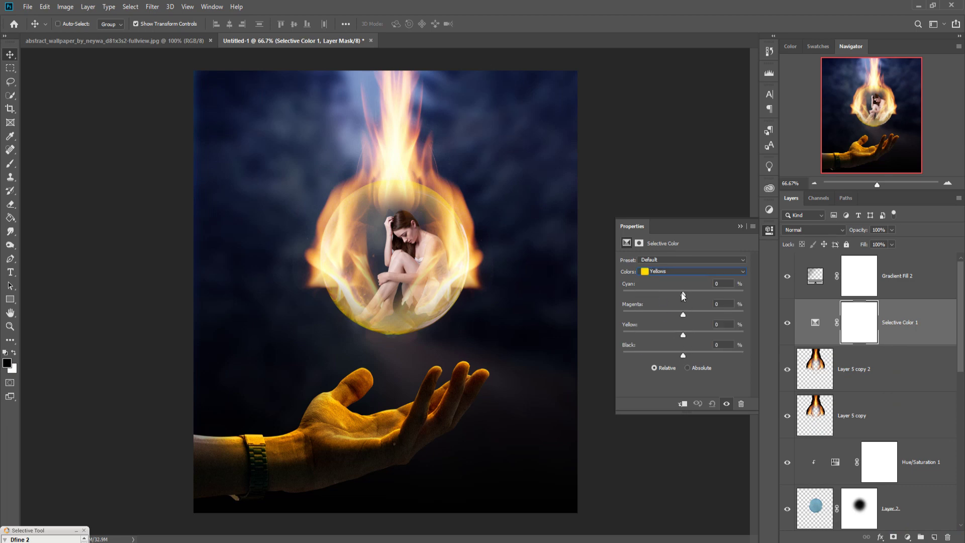
left_click(682, 403)
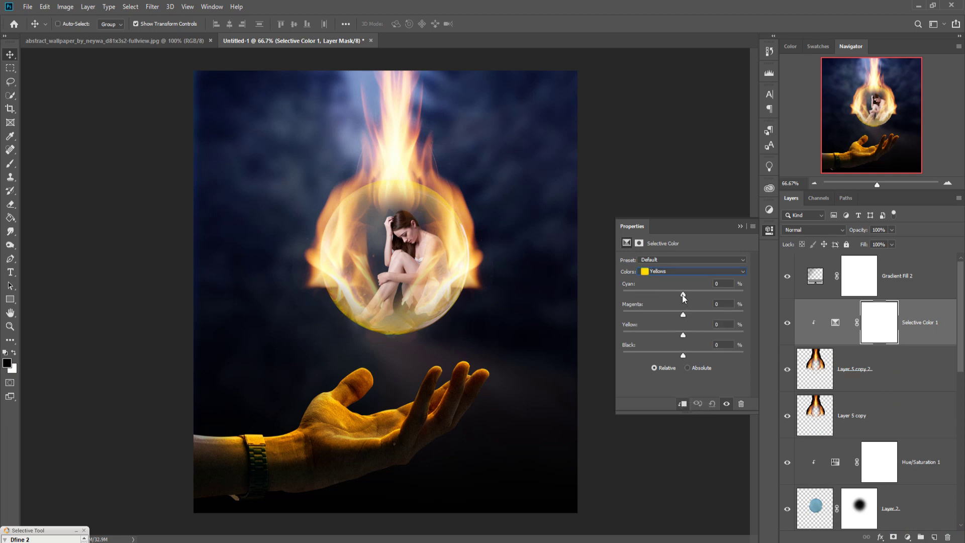
left_click_drag(682, 295, 681, 294)
left_click_drag(737, 335, 626, 336)
left_click_drag(683, 315, 753, 319)
left_click_drag(626, 315, 744, 315)
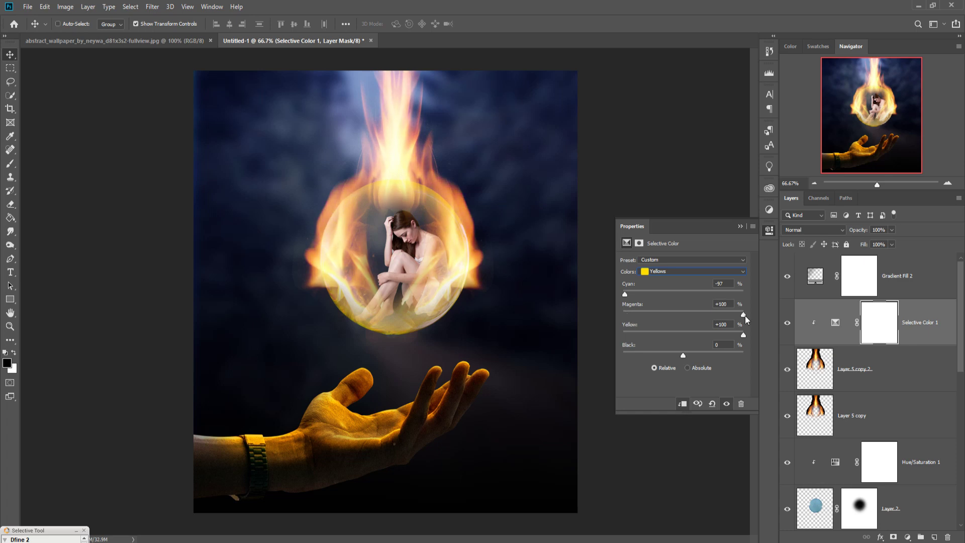
left_click(741, 227)
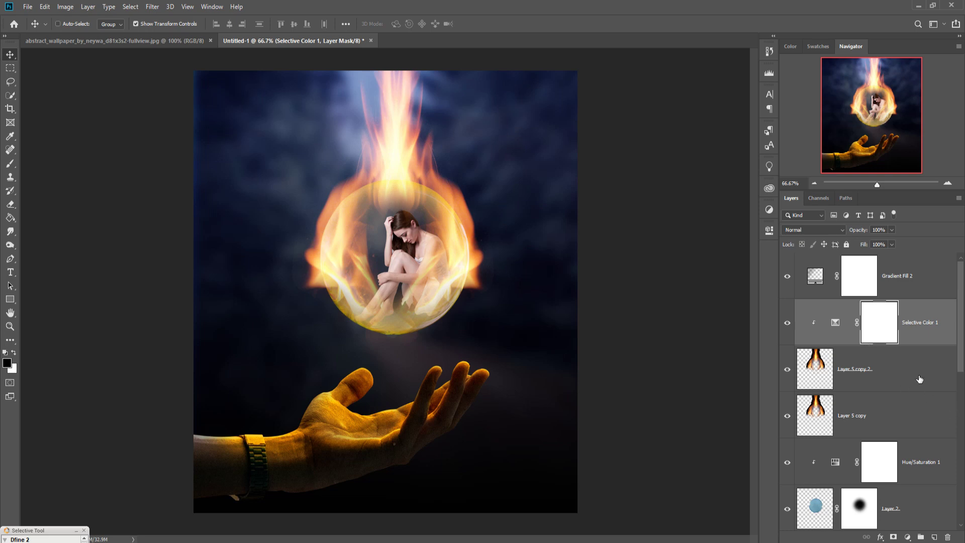
left_click(908, 281)
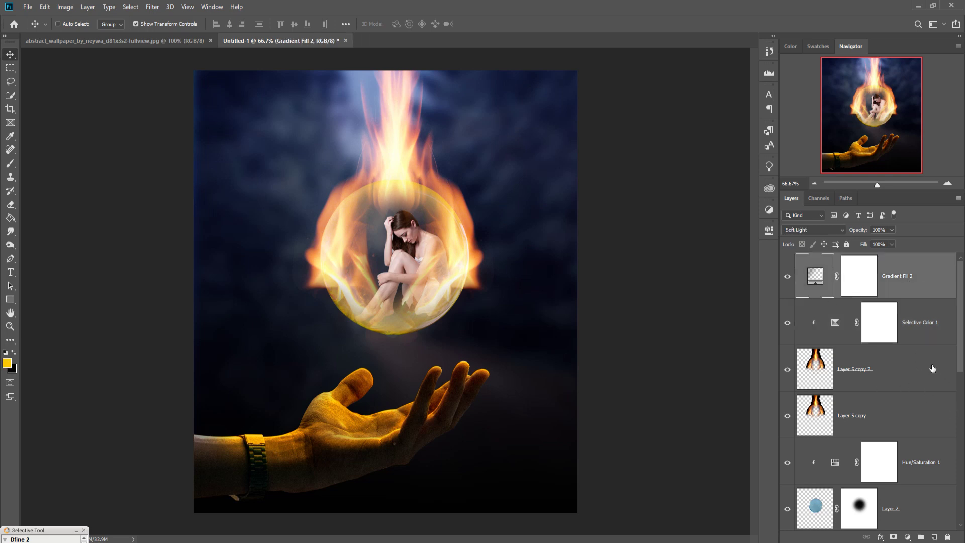
Add masks to Layer 5 copy 2 and Layer 5 copy and brush out flame at the sphere's lower-left
left_click(871, 388)
left_click(894, 536)
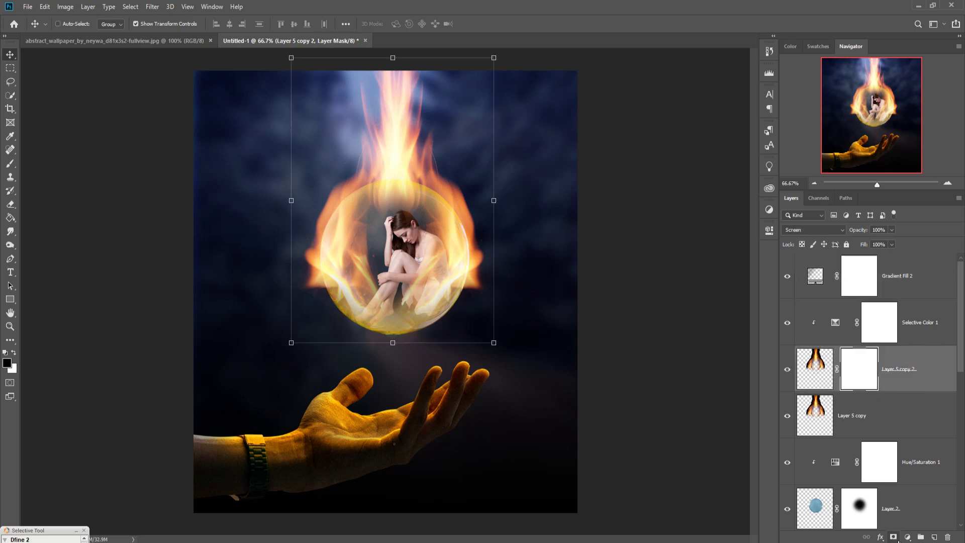
left_click(10, 164)
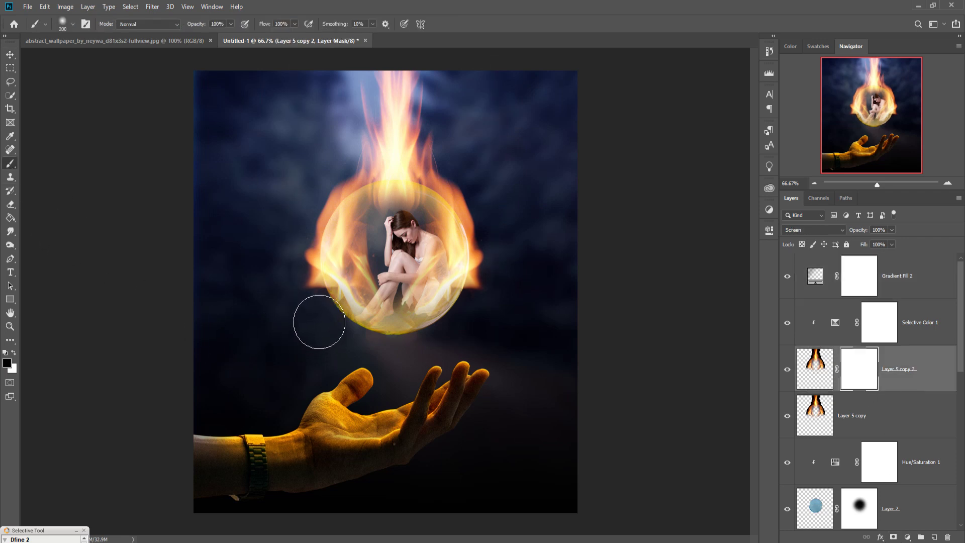
mouse_move(316, 323)
left_mouse_down()
mouse_move(297, 260)
mouse_move(325, 327)
mouse_move(297, 276)
left_mouse_up()
left_click(873, 432)
left_click(893, 536)
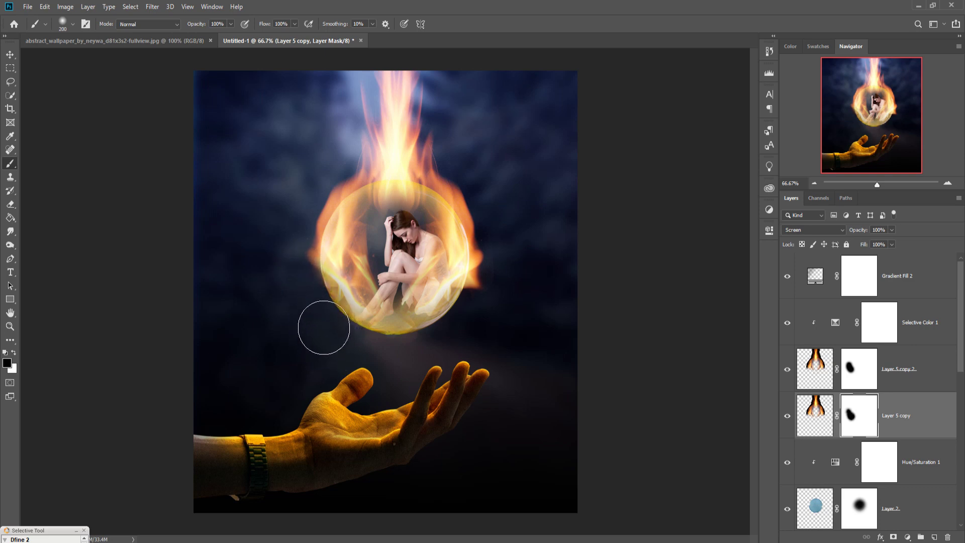
left_click_drag(324, 327, 306, 287)
Paint out the flame edge right of the sphere on both flame layer masks
left_click(868, 376)
left_click_drag(523, 318, 519, 323)
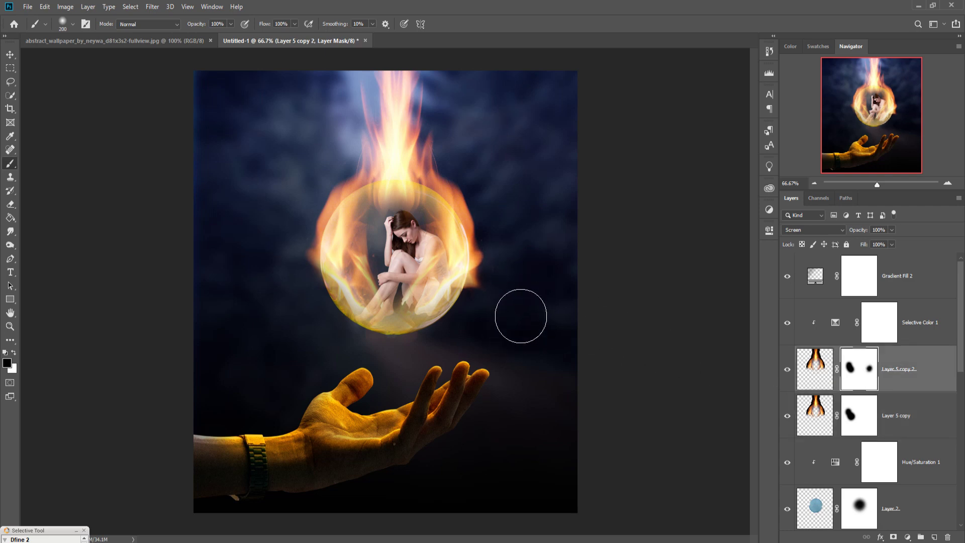
left_click(893, 426)
left_click(496, 292)
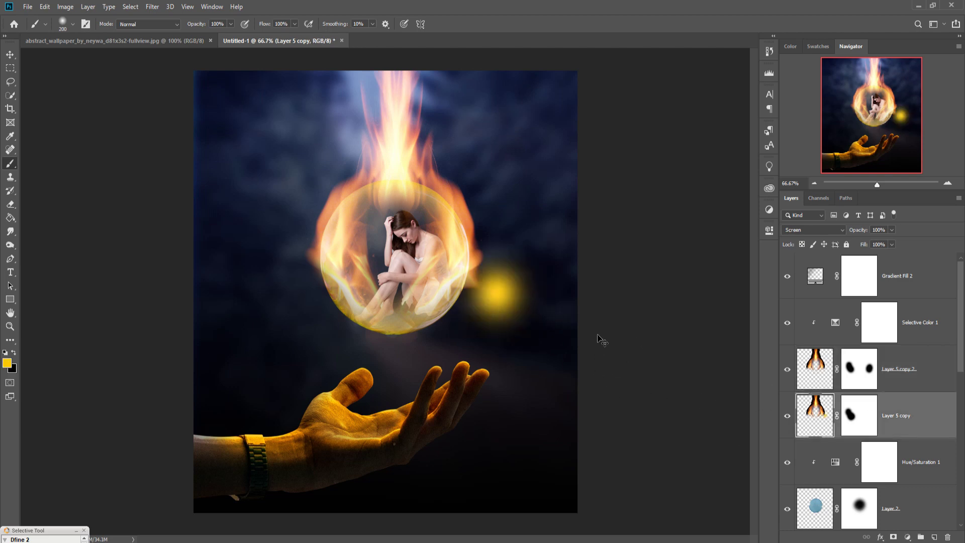
key("ctrl+z")
left_click(859, 415)
mouse_move(494, 279)
left_mouse_down()
mouse_move(517, 311)
mouse_move(506, 325)
mouse_move(523, 306)
mouse_move(524, 323)
left_mouse_up()
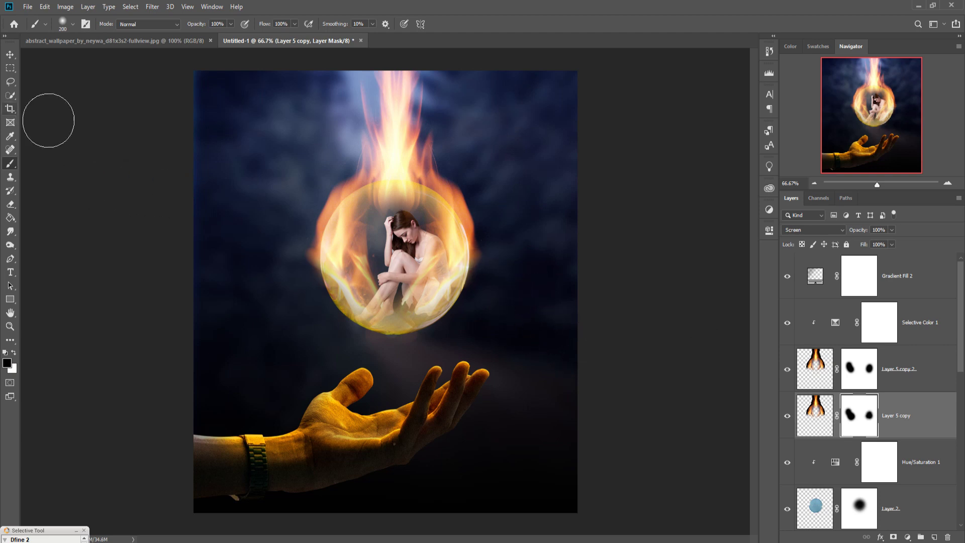
left_click(10, 54)
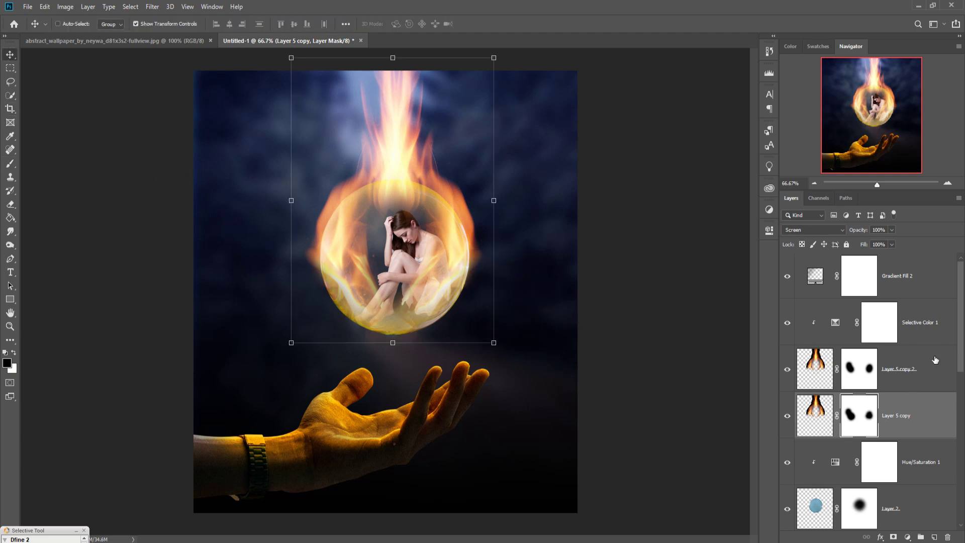
left_click(902, 281)
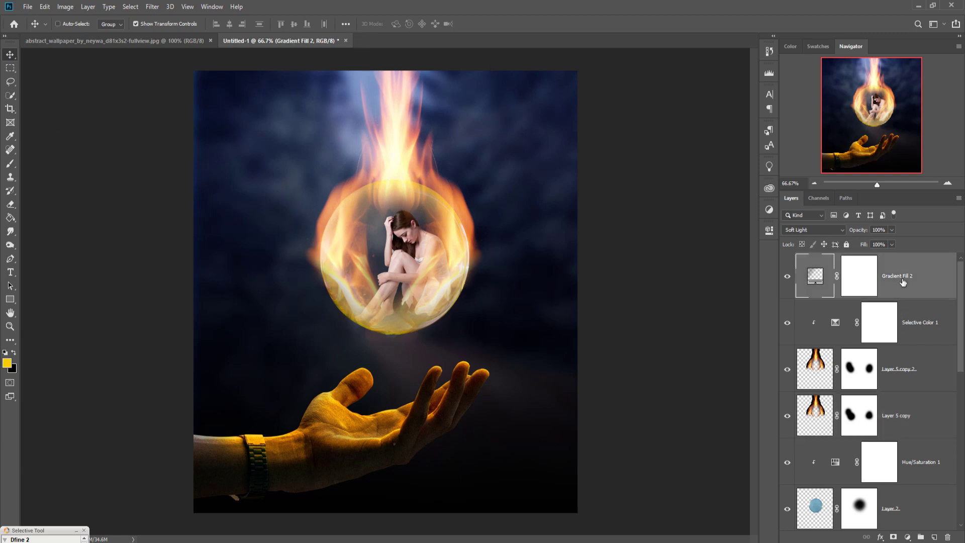
Add a Color Balance 3 adjustment that shifts the midtones toward red to warm the composite
left_click(907, 537)
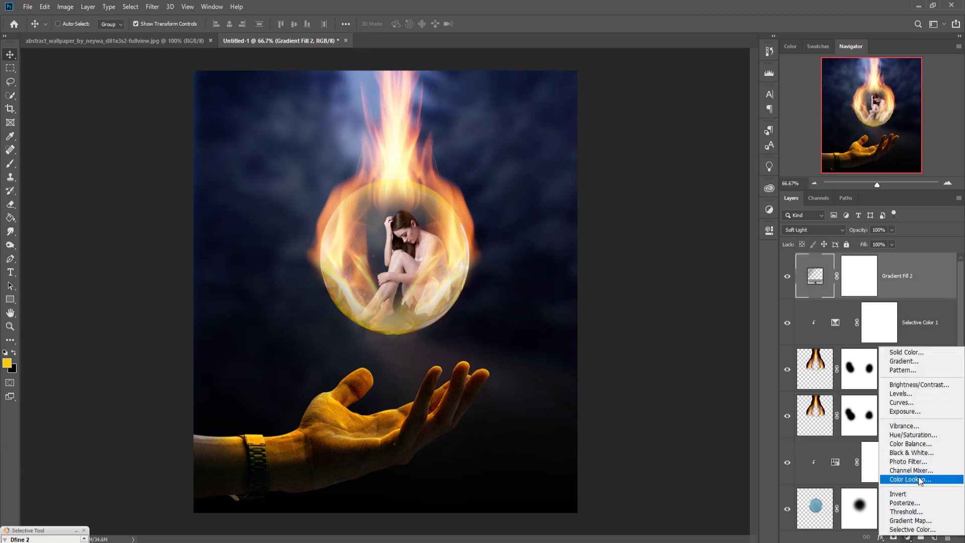
left_click(910, 444)
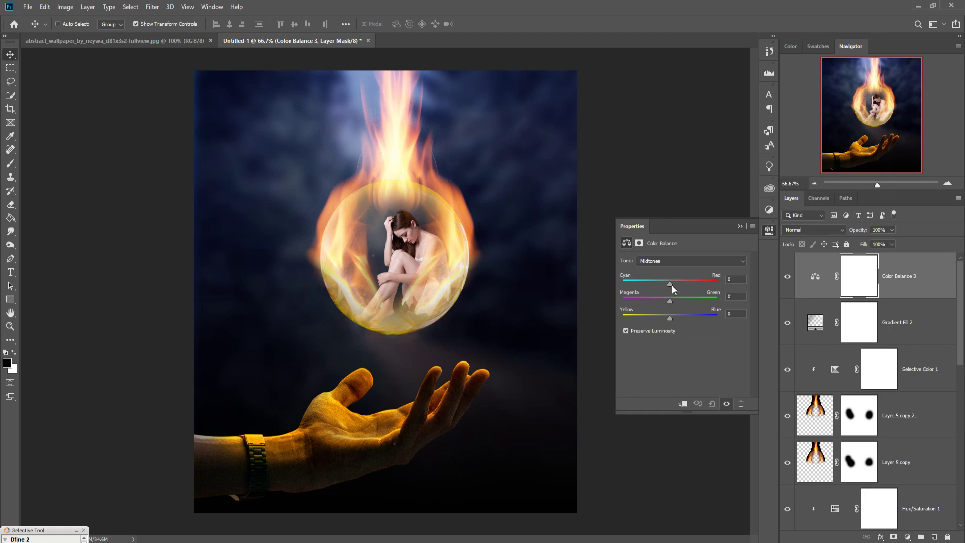
left_click_drag(670, 284, 680, 284)
left_click_drag(670, 319, 686, 318)
left_click(740, 227)
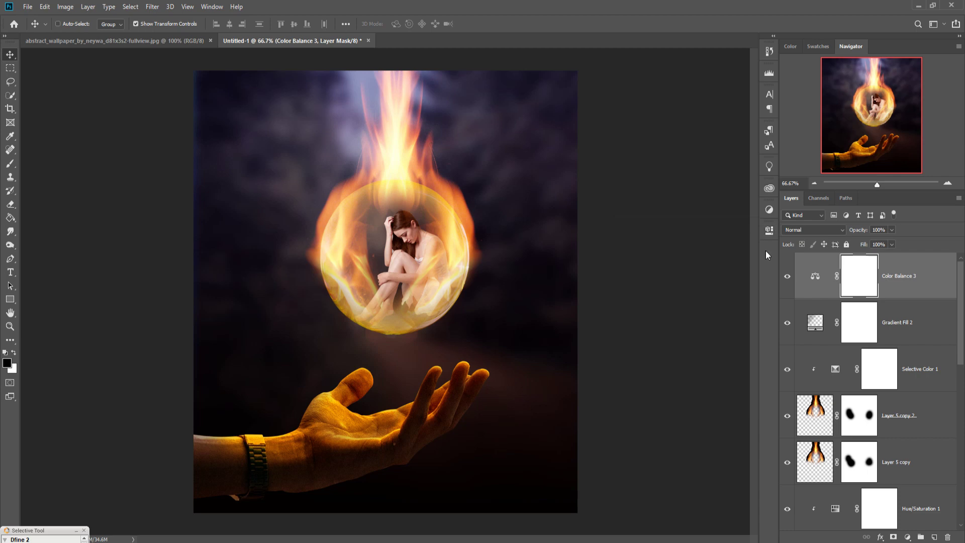
left_click(930, 292)
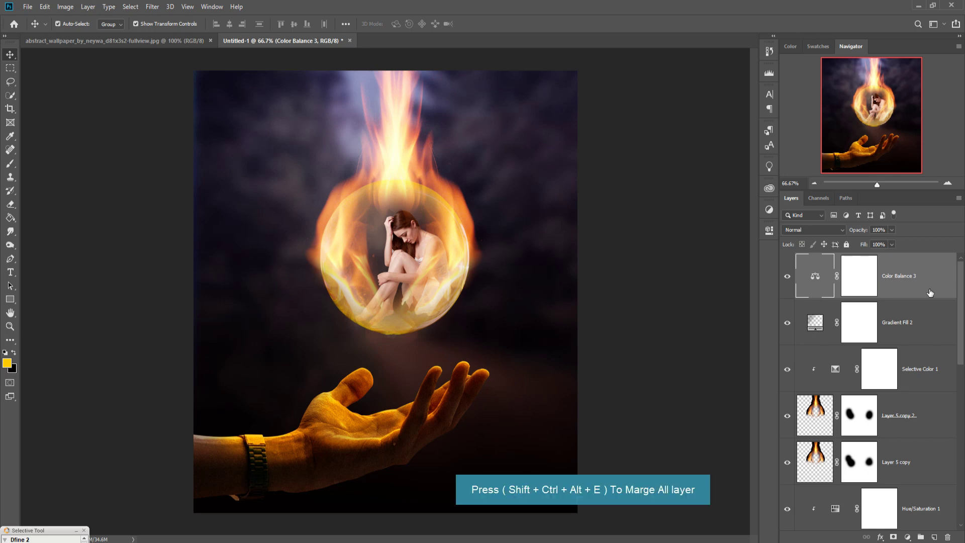
Stamp visible layers into Layer 7, duplicate it as Layer 7 copy, and open the Camera Raw Filter
key("shift+ctrl+alt+e")
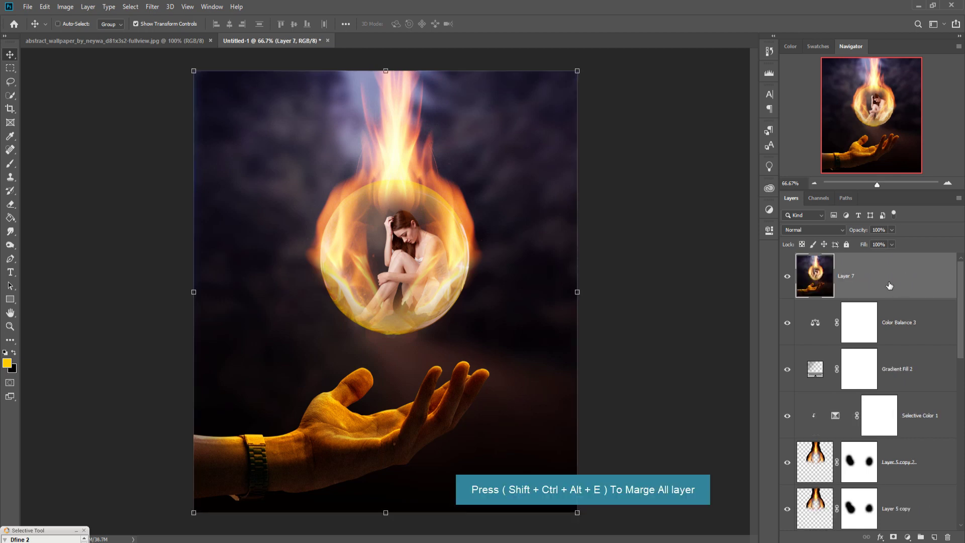
right_click(878, 279)
left_click(771, 158)
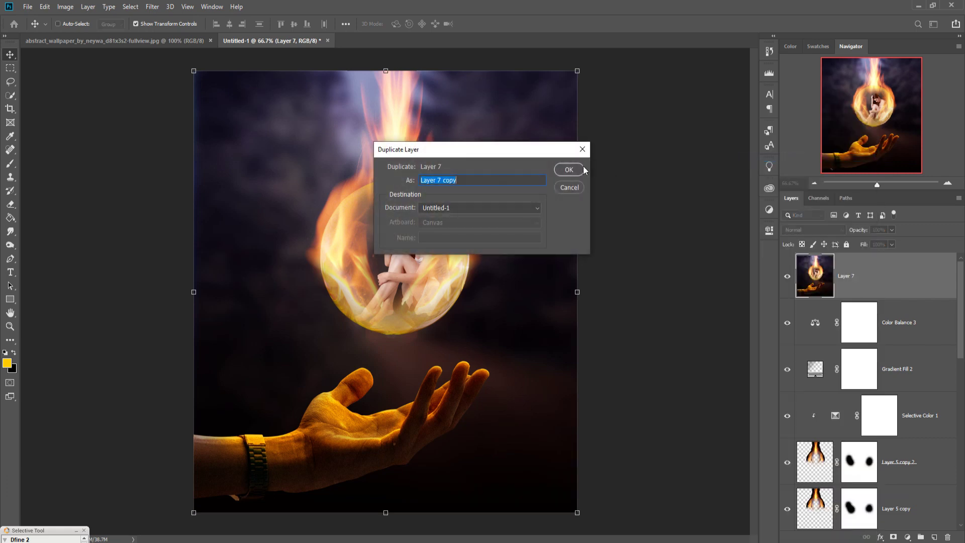
left_click(572, 167)
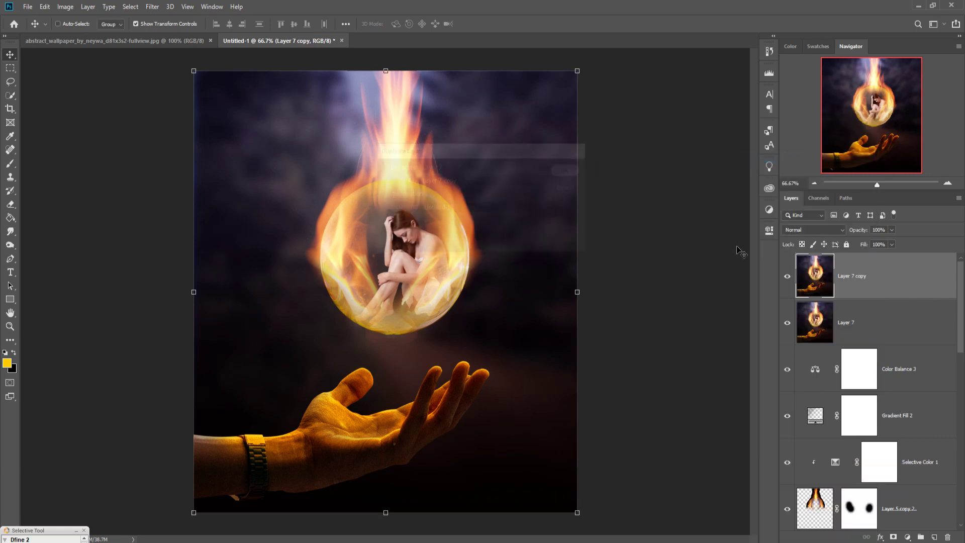
left_click(152, 7)
left_click(170, 70)
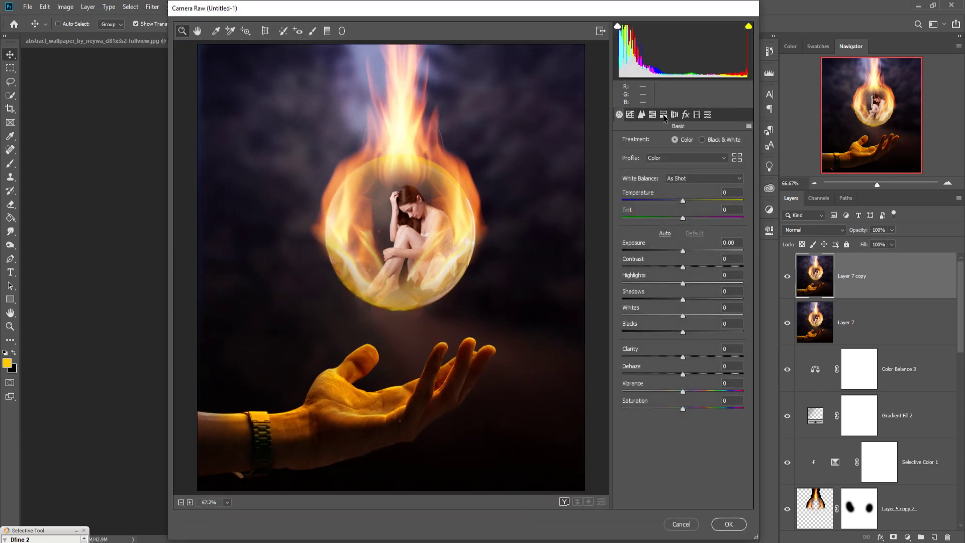
In Camera Raw, boost orange saturation, add a dark vignette, and tint shadows blue (Hue 206, Saturation 21)
left_click(663, 114)
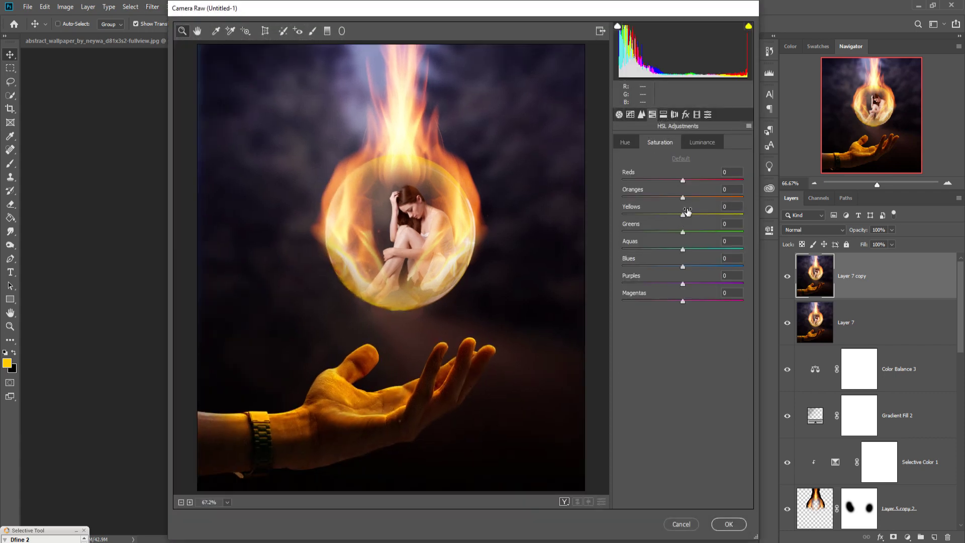
mouse_move(683, 198)
left_mouse_down()
mouse_move(714, 199)
mouse_move(712, 216)
left_mouse_up()
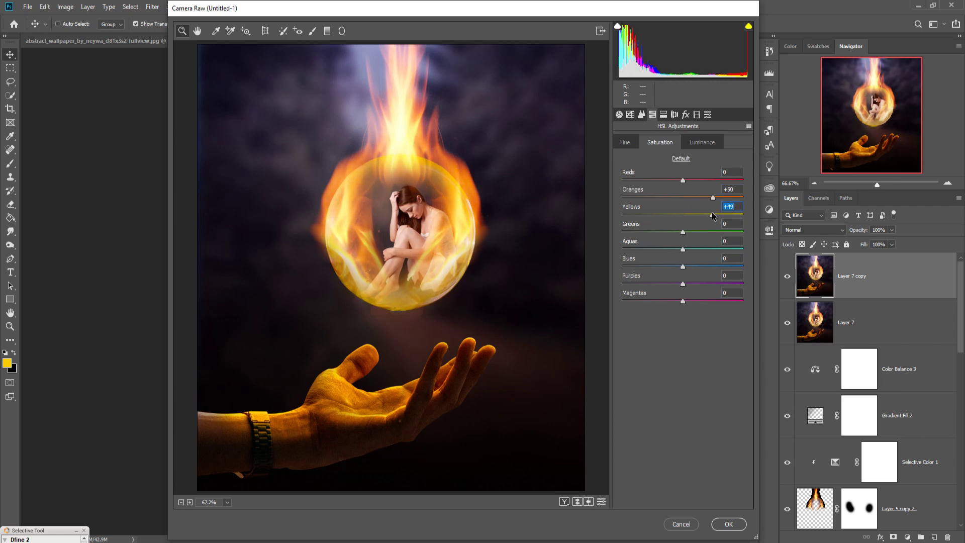
left_click(685, 115)
left_click_drag(683, 250, 655, 255)
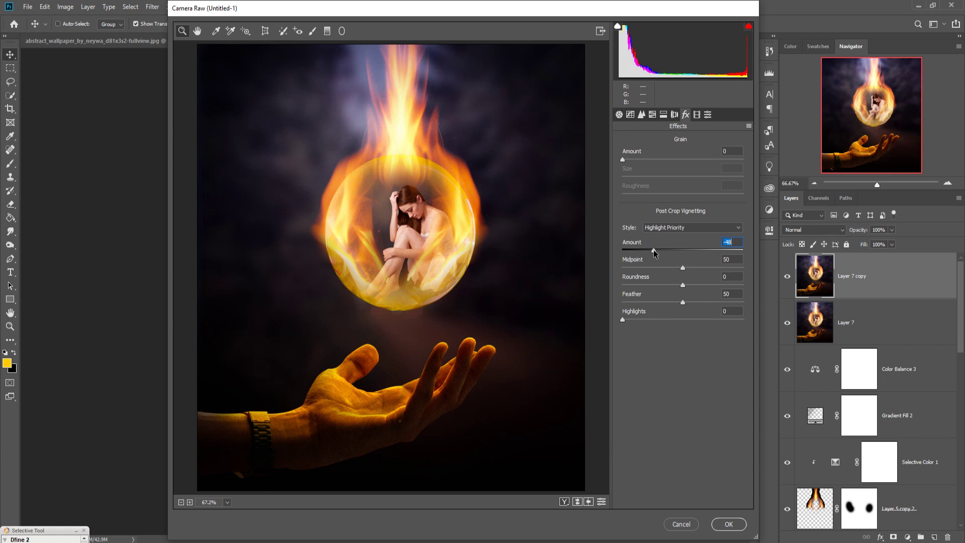
left_click(663, 115)
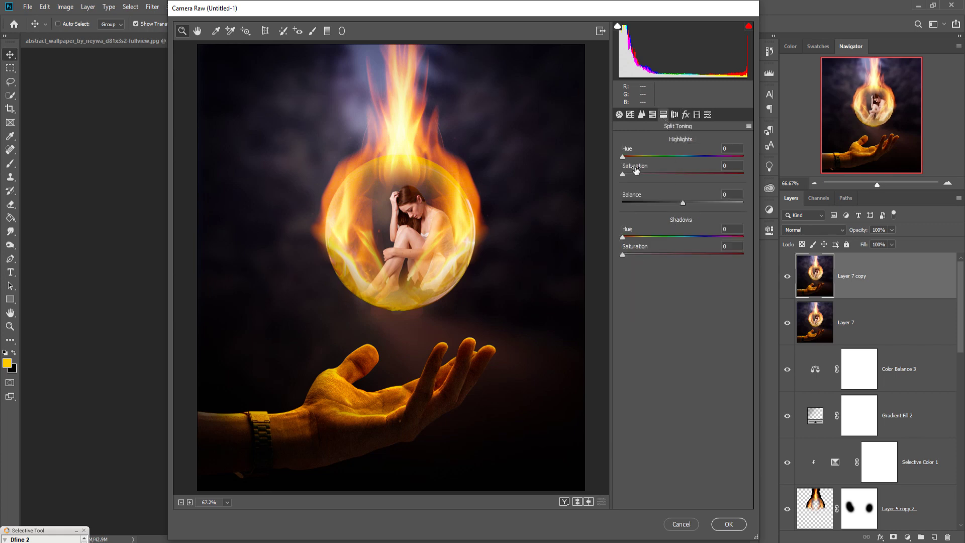
mouse_move(622, 236)
left_mouse_down()
mouse_move(693, 237)
mouse_move(691, 250)
left_mouse_up()
left_click_drag(622, 254, 645, 258)
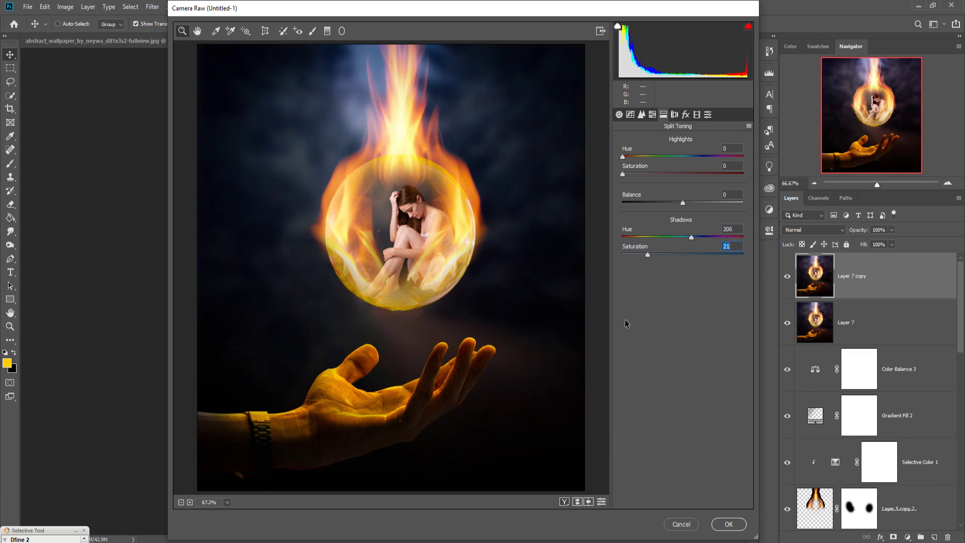
left_click(730, 524)
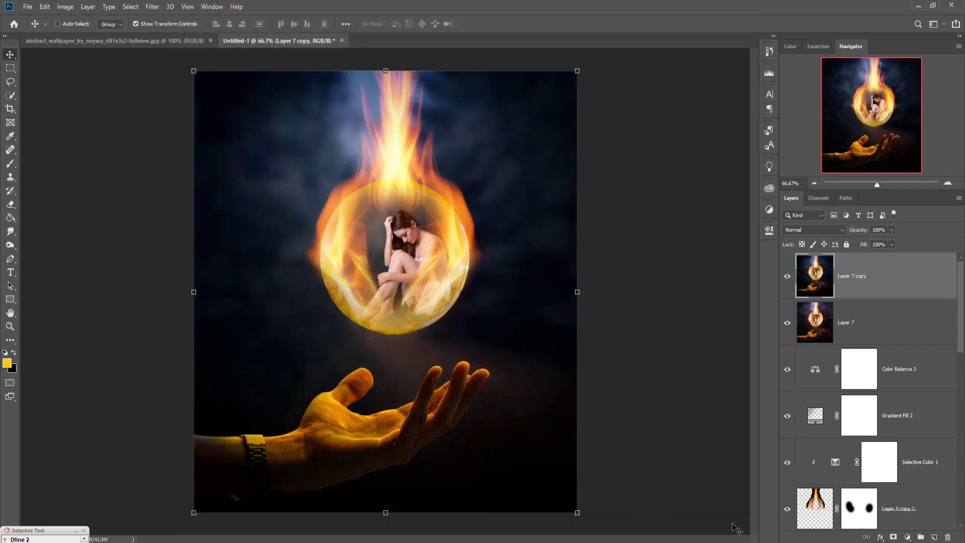
left_click(151, 7)
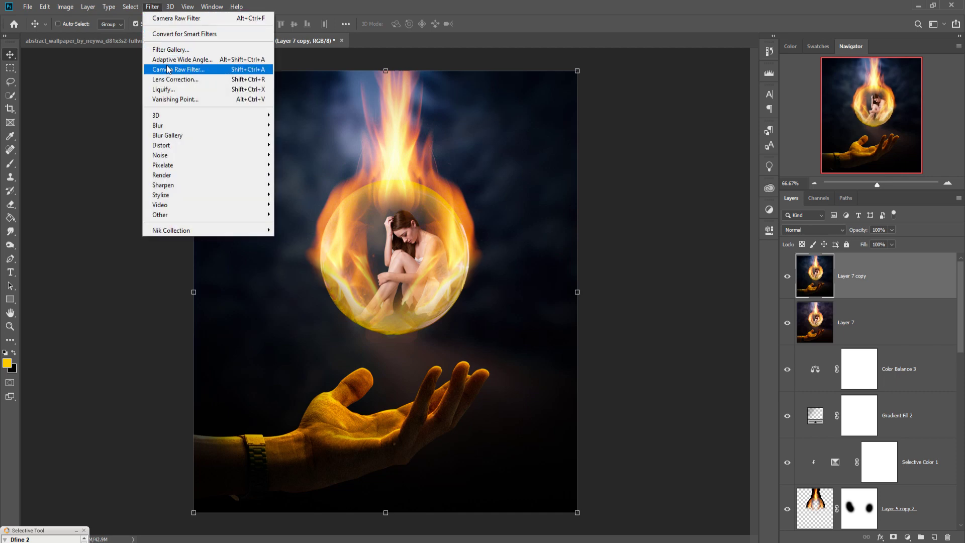
mouse_move(171, 230)
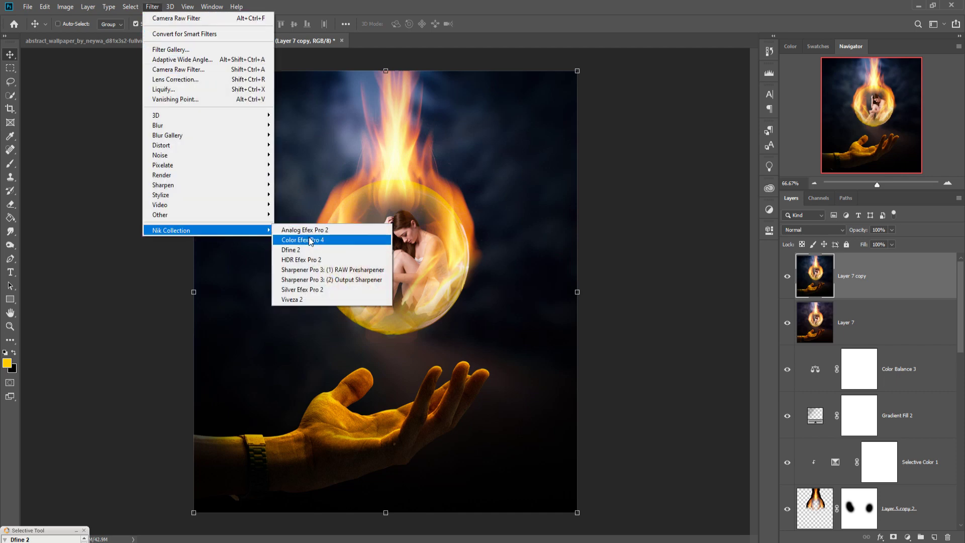
Apply Color Efex Pro 4's Cross Processing at reduced strength as a new layer
left_click(310, 240)
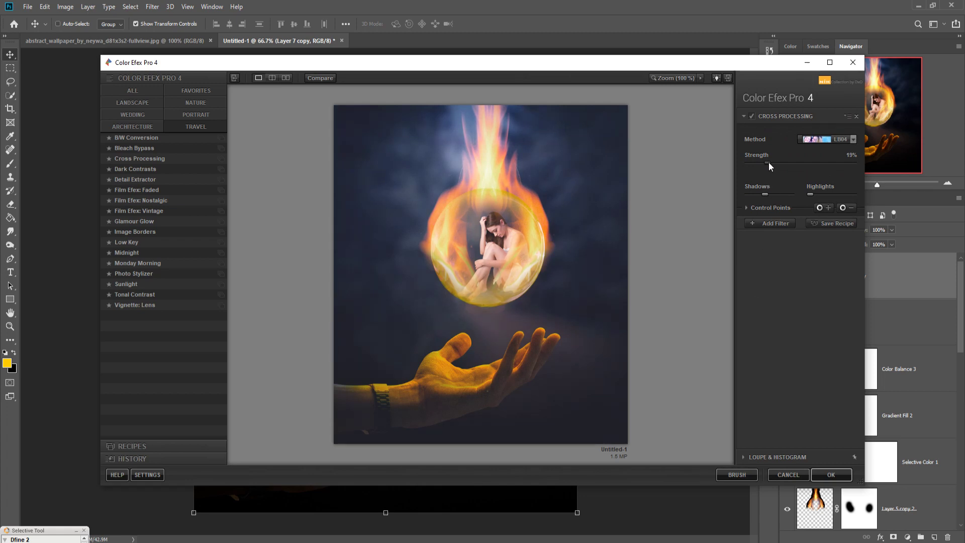
left_click_drag(764, 193, 758, 197)
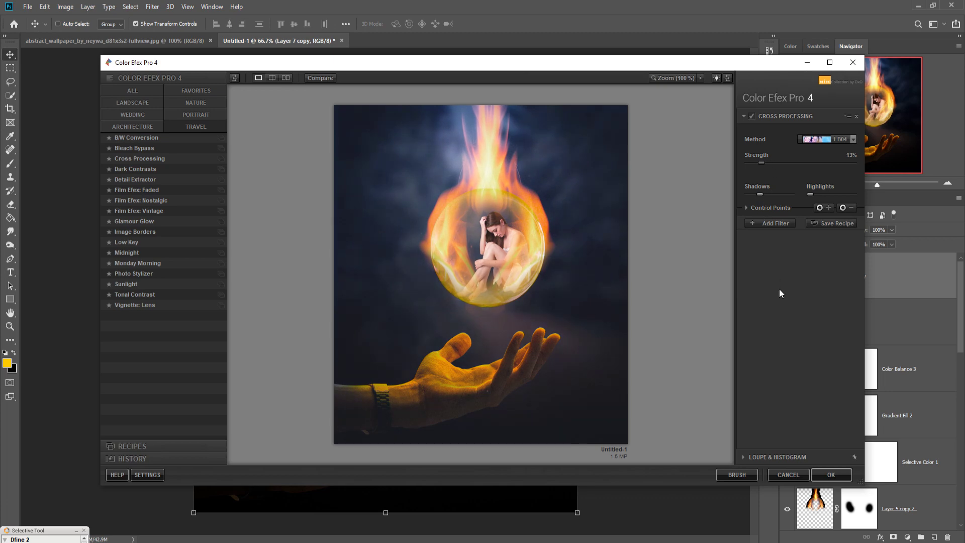
left_click(820, 475)
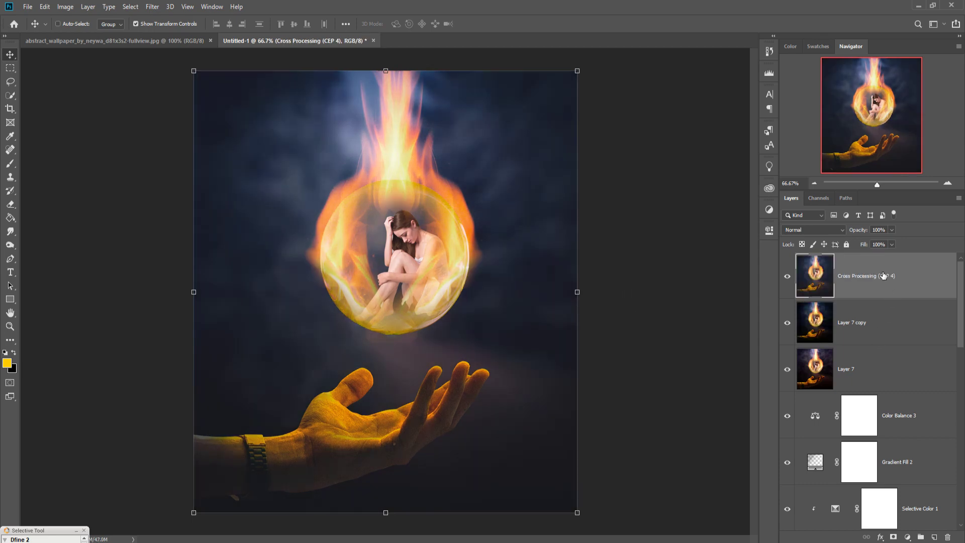
Add Selective Color 2 with Yellows set to Cyan -70, Magenta +5, Yellow +55
left_click(907, 536)
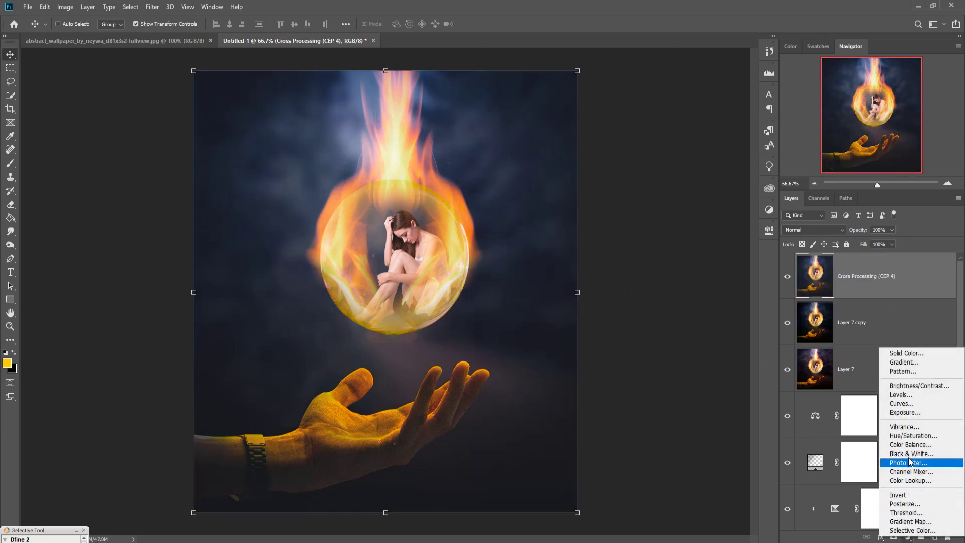
left_click(911, 530)
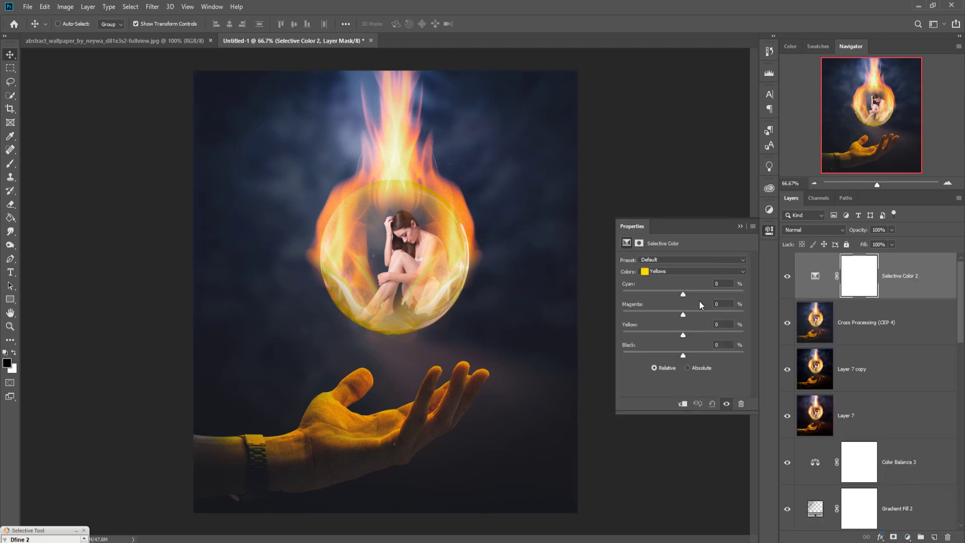
left_click_drag(683, 294, 644, 294)
left_click_drag(616, 295, 698, 314)
left_click_drag(712, 333, 718, 336)
left_click(741, 227)
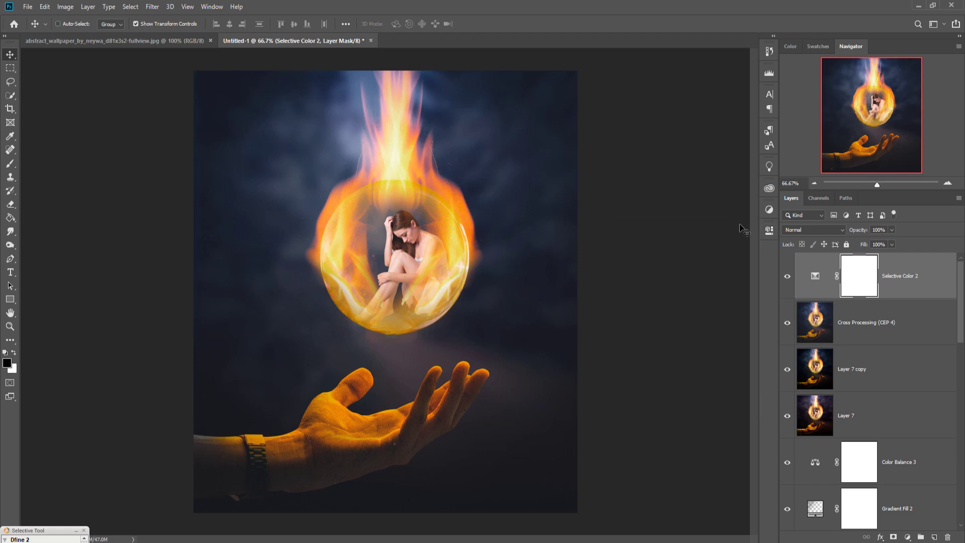
left_click(916, 282)
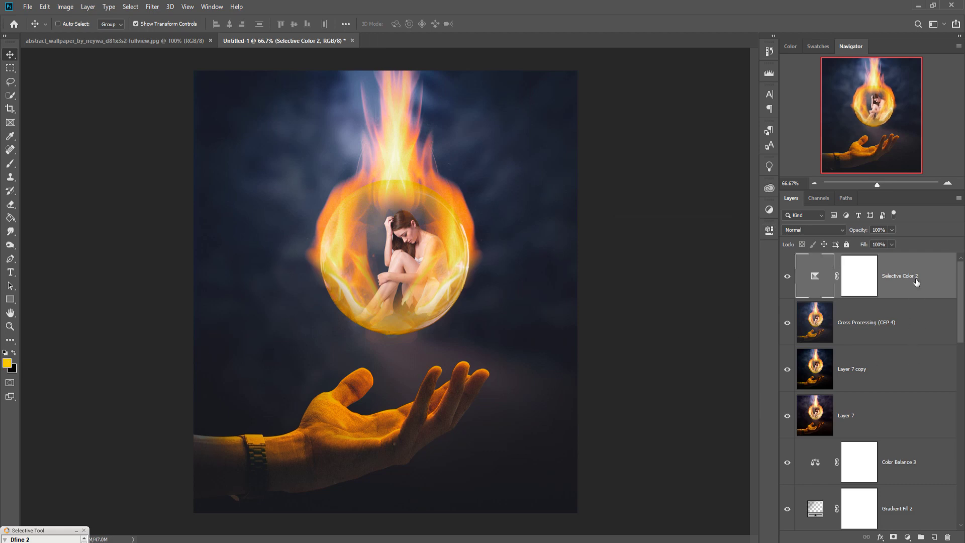
Add a Warming Filter (85) photo filter at 25% density, then stamp visible layers into Layer 8
left_click(907, 537)
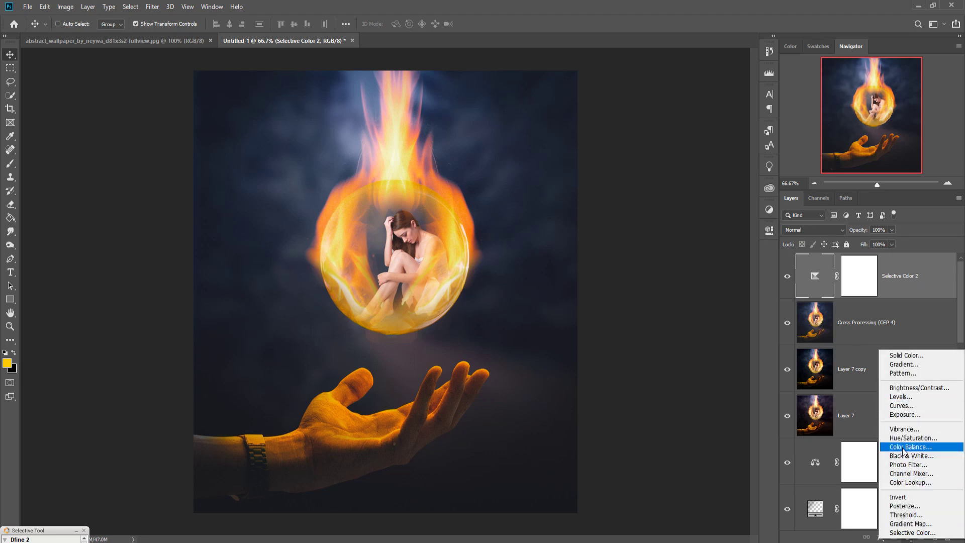
left_click(902, 463)
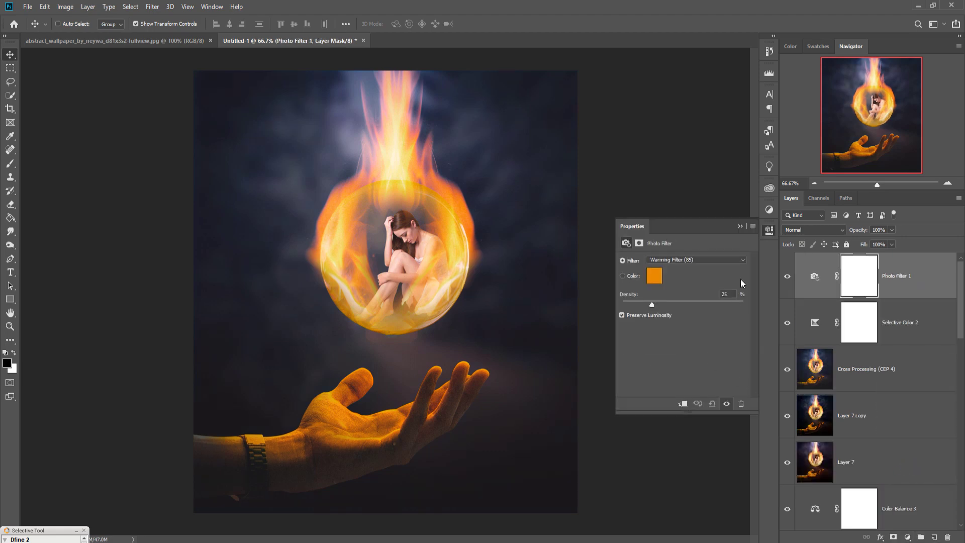
left_click(738, 226)
left_click(914, 285)
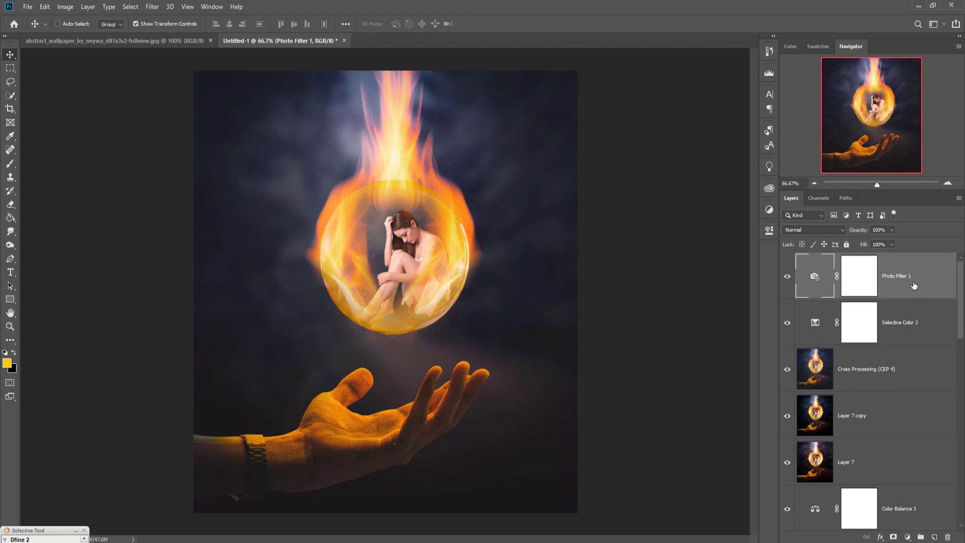
key("ctrl+alt+shift+e")
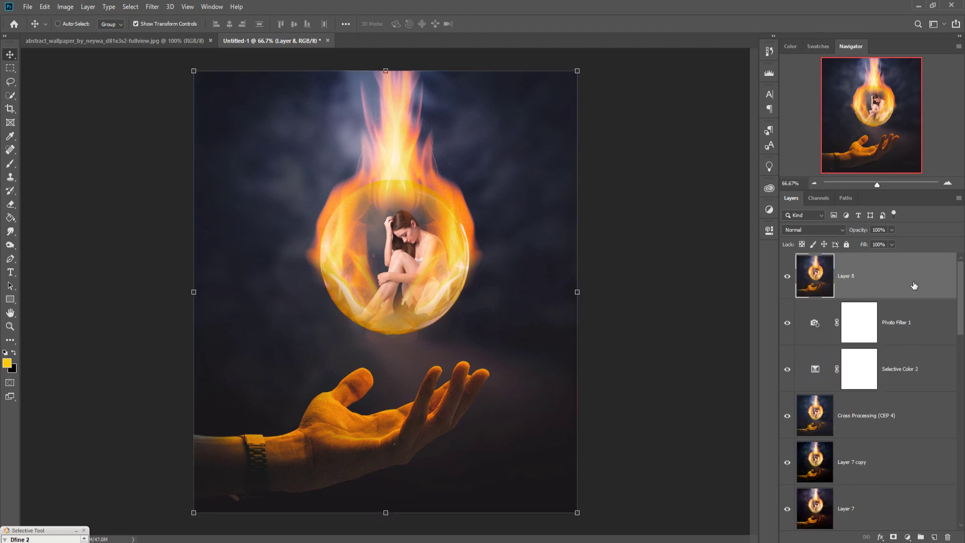